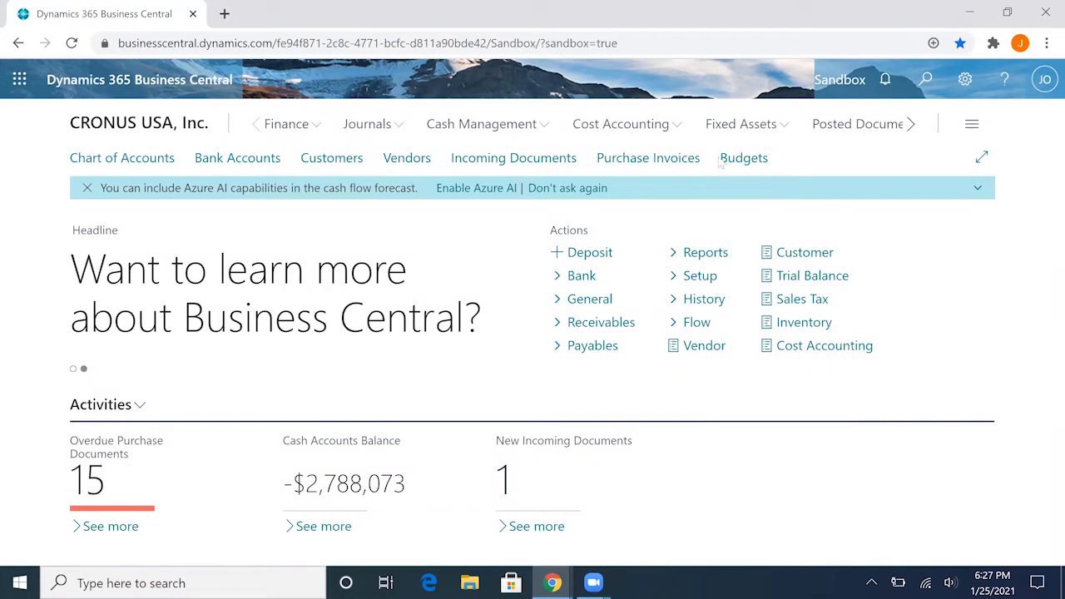
Search for "budgets" and open the G/L Budgets list
{"action": "left_click", "coordinate": [723, 162]}
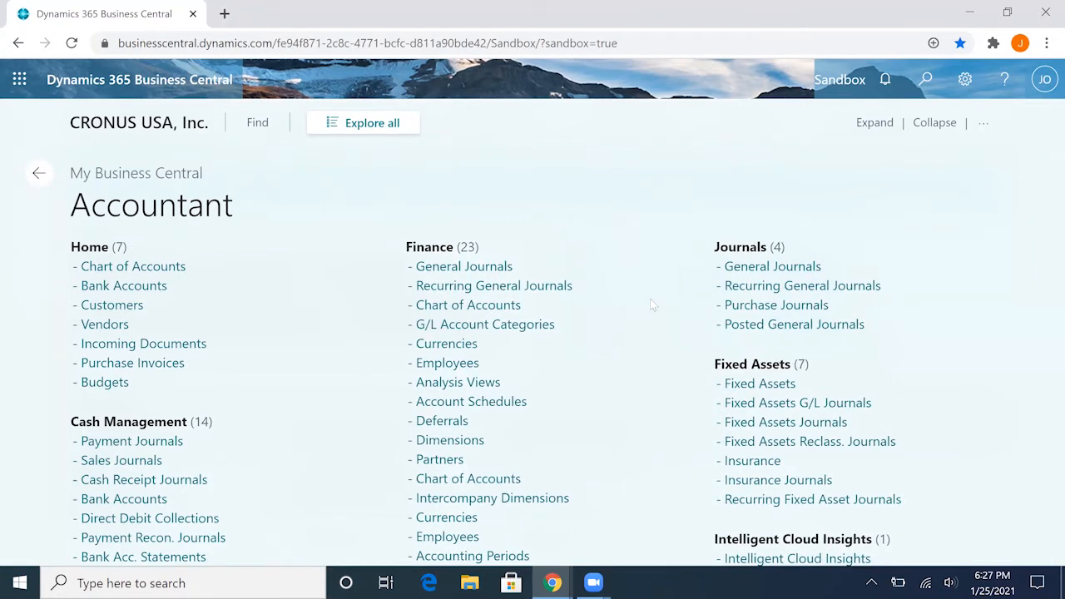
{"action": "key", "text": "alt+q"}
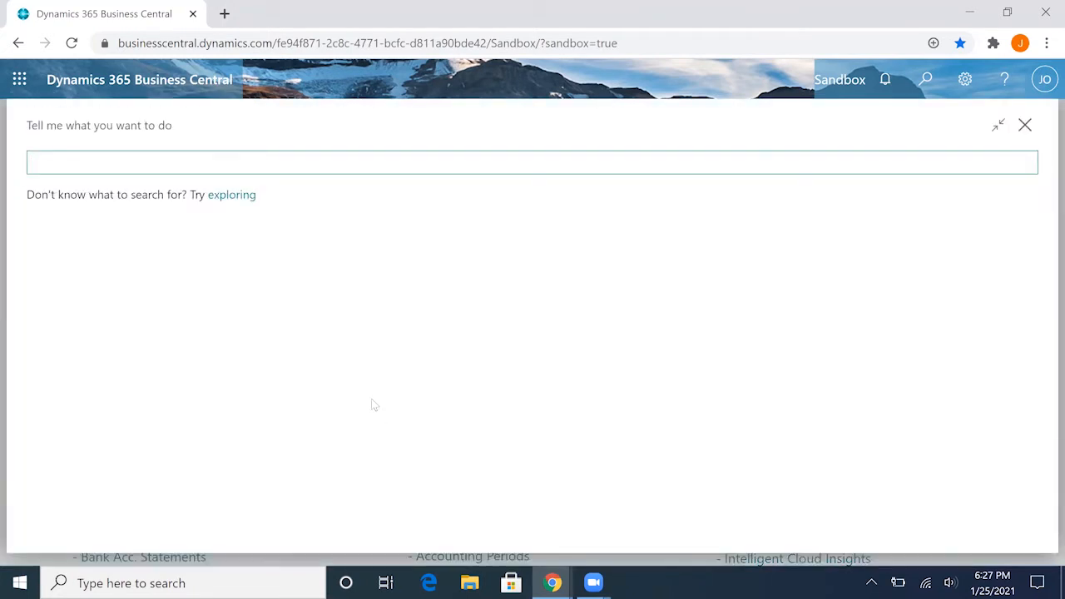
{"action": "type", "text": "budgets"}
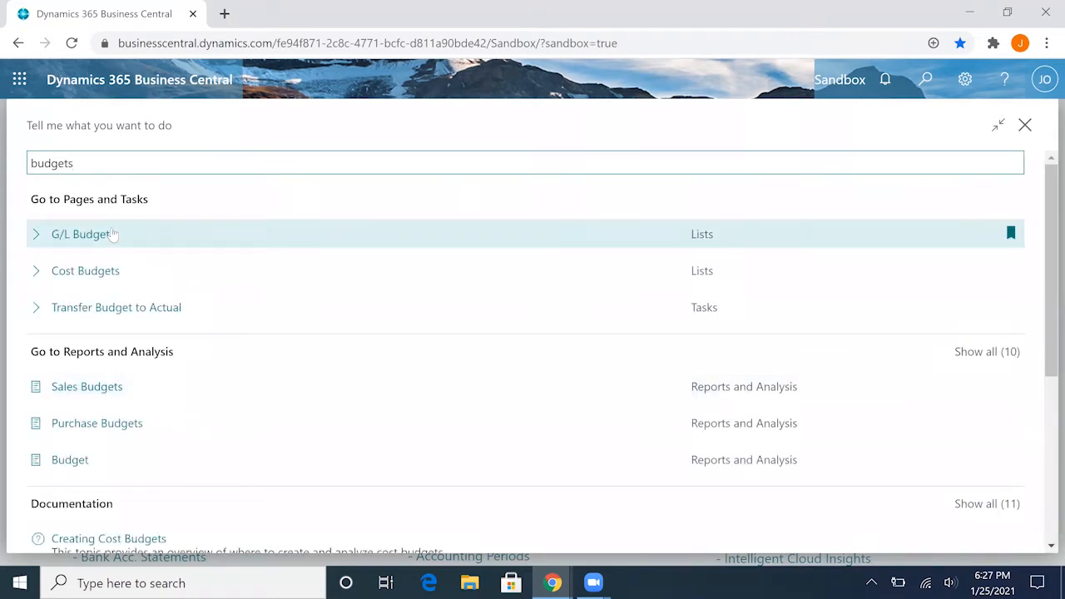
{"action": "left_click", "coordinate": [114, 235]}
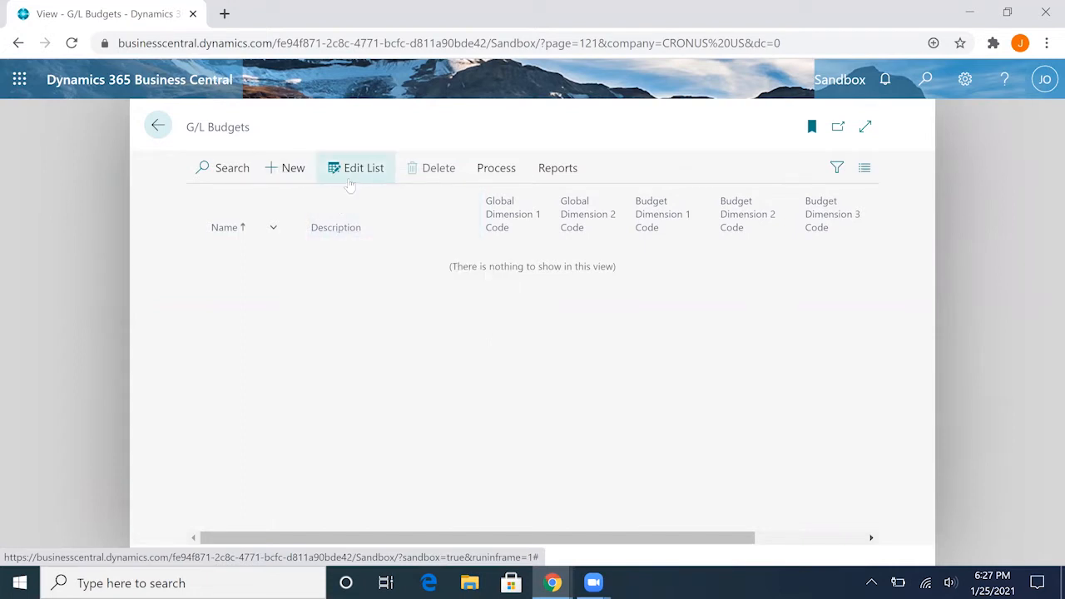
Create a G/L budget with name 2021 and description 2021, then open it
{"action": "left_click", "coordinate": [291, 168]}
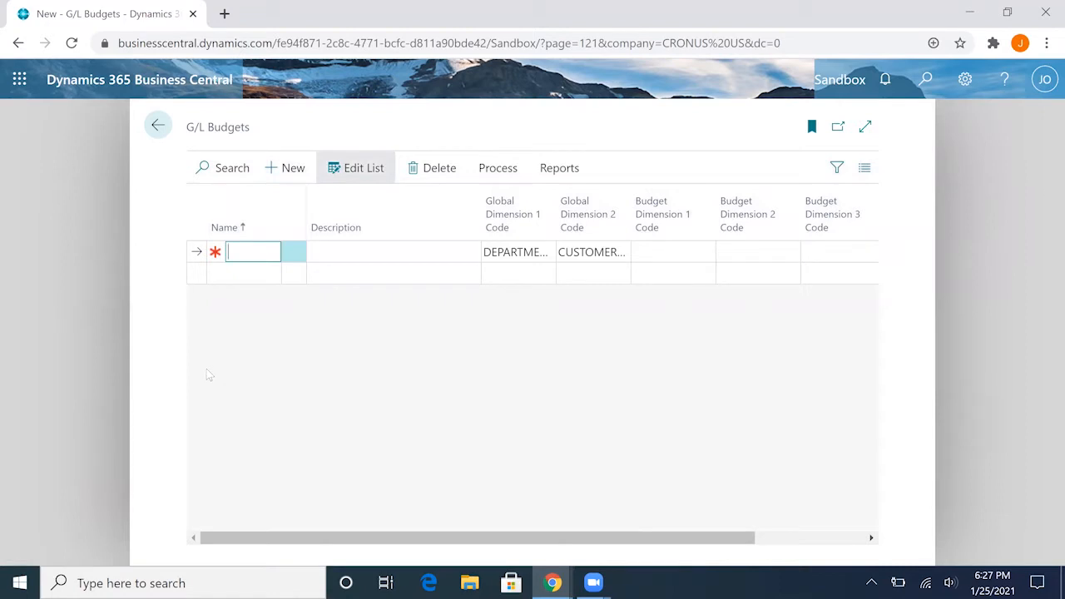
{"action": "type", "text": "2021"}
{"action": "key", "text": "Tab"}
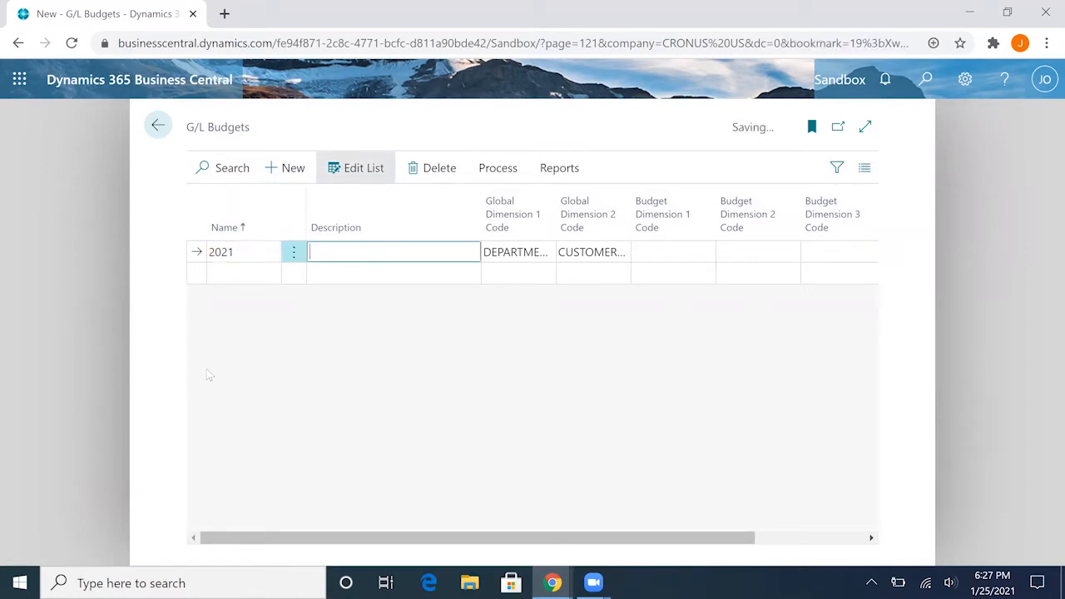
{"action": "type", "text": "2021"}
{"action": "key", "text": "Tab"}
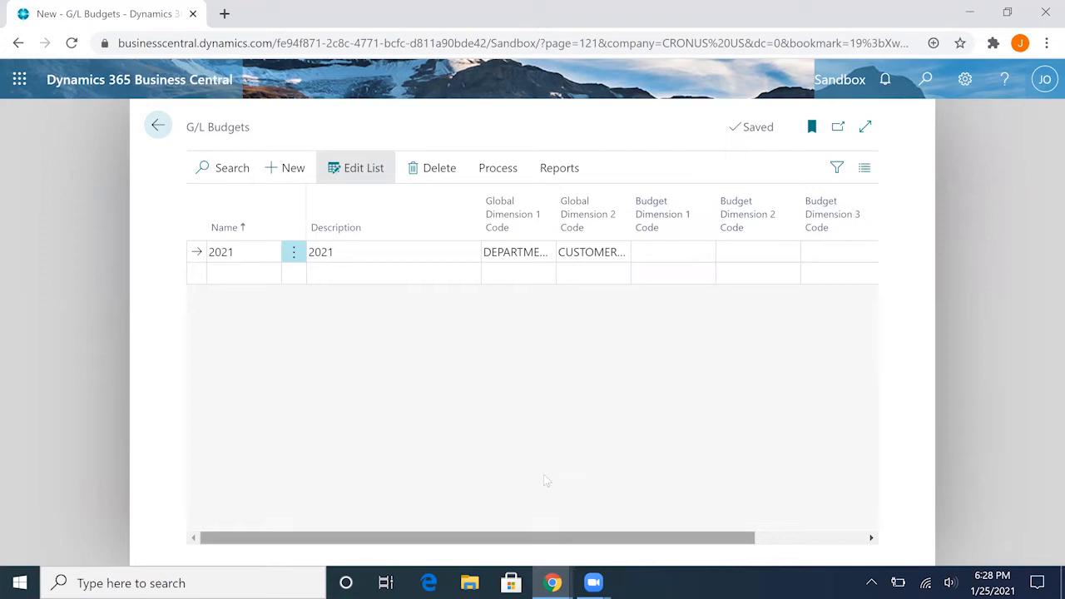
{"action": "scroll", "coordinate": [546, 481], "scroll_direction": "right", "scroll_amount": 5}
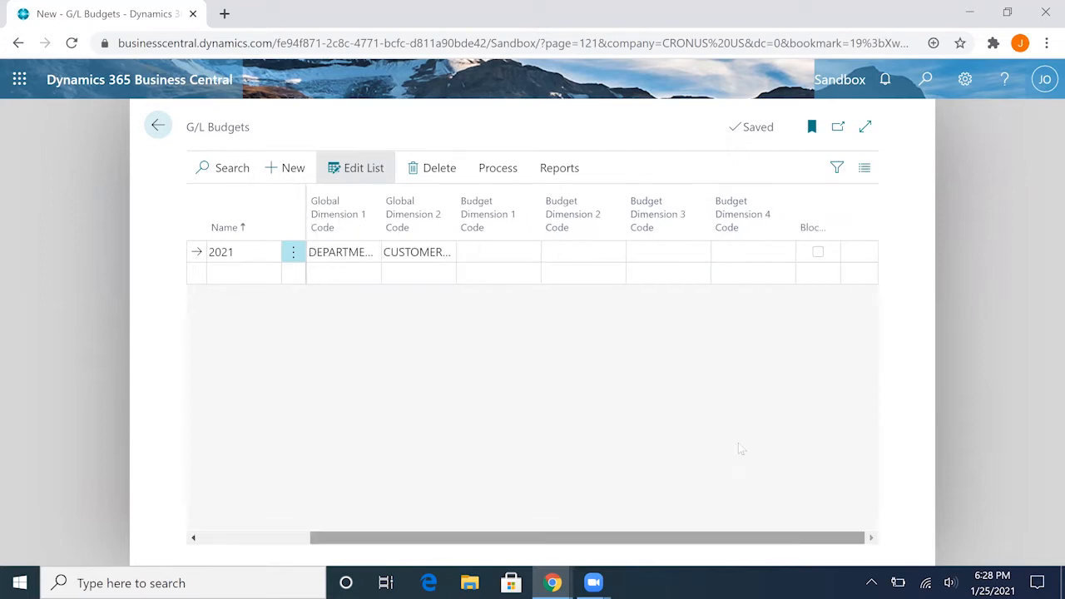
{"action": "scroll", "coordinate": [775, 486], "scroll_direction": "left", "scroll_amount": 5}
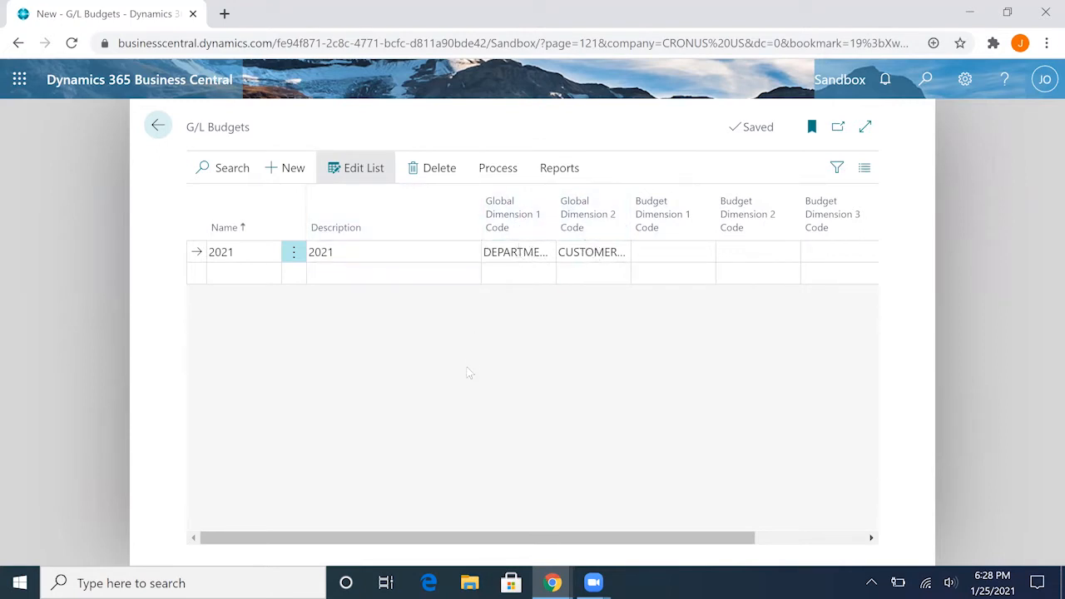
{"action": "left_click", "coordinate": [371, 176]}
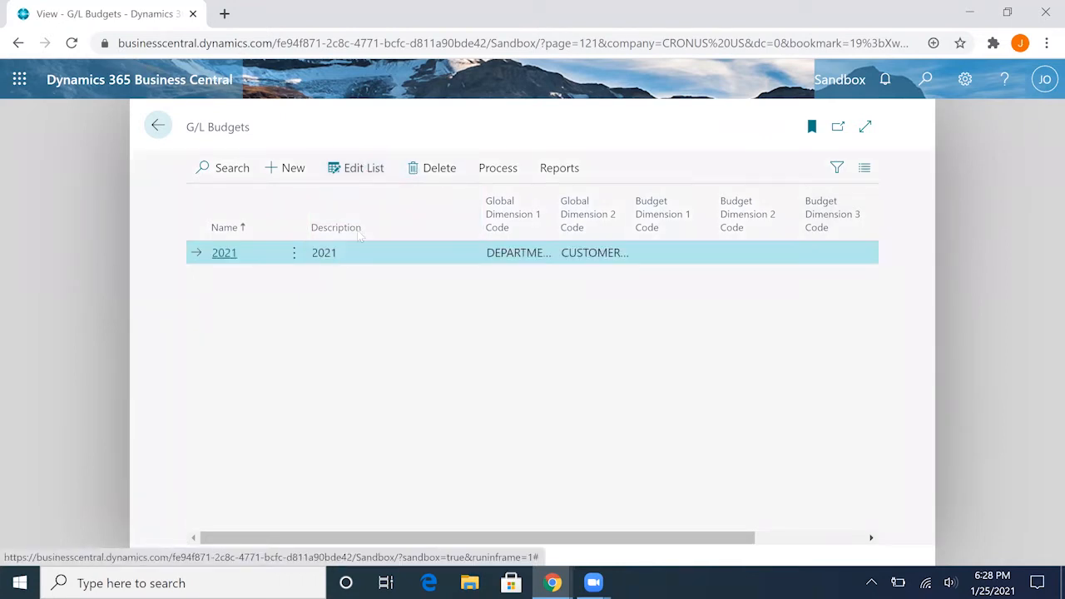
{"action": "left_click", "coordinate": [225, 252]}
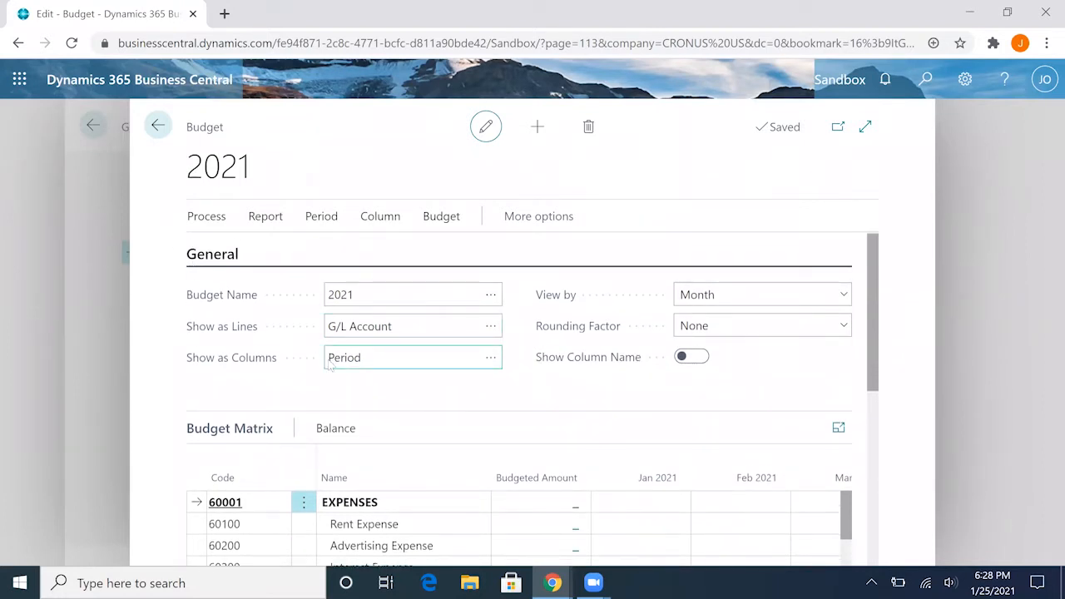
Examine the 2021 budget's general settings, account lines in the budget matrix, and filters
{"action": "scroll", "coordinate": [330, 366], "scroll_direction": "down", "scroll_amount": 1}
{"action": "scroll", "coordinate": [243, 402], "scroll_direction": "down", "scroll_amount": 3}
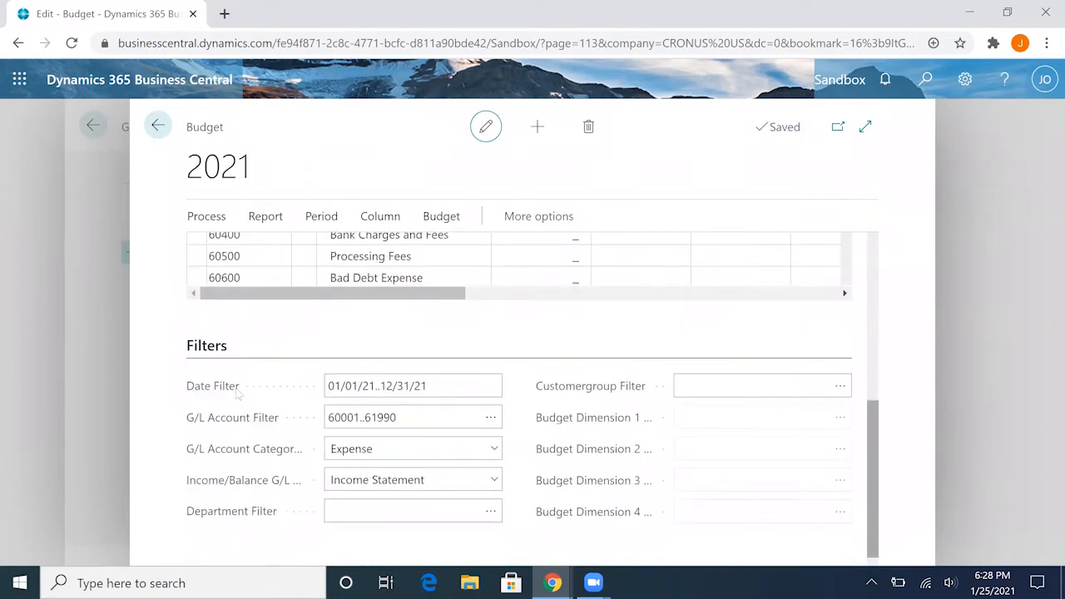
{"action": "scroll", "coordinate": [609, 475], "scroll_direction": "up", "scroll_amount": 2}
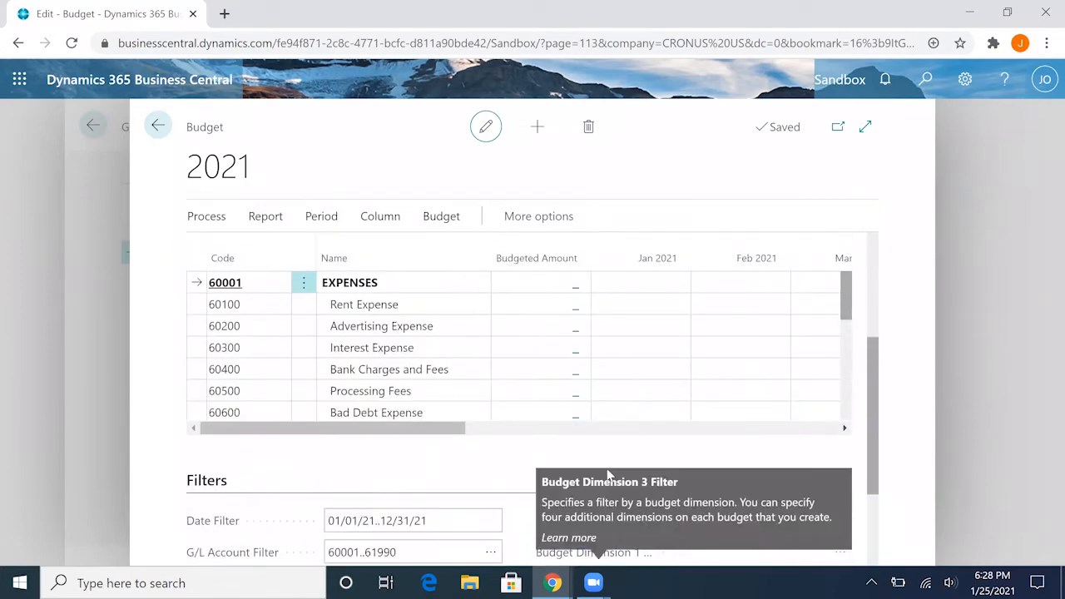
{"action": "scroll", "coordinate": [506, 452], "scroll_direction": "up", "scroll_amount": 3}
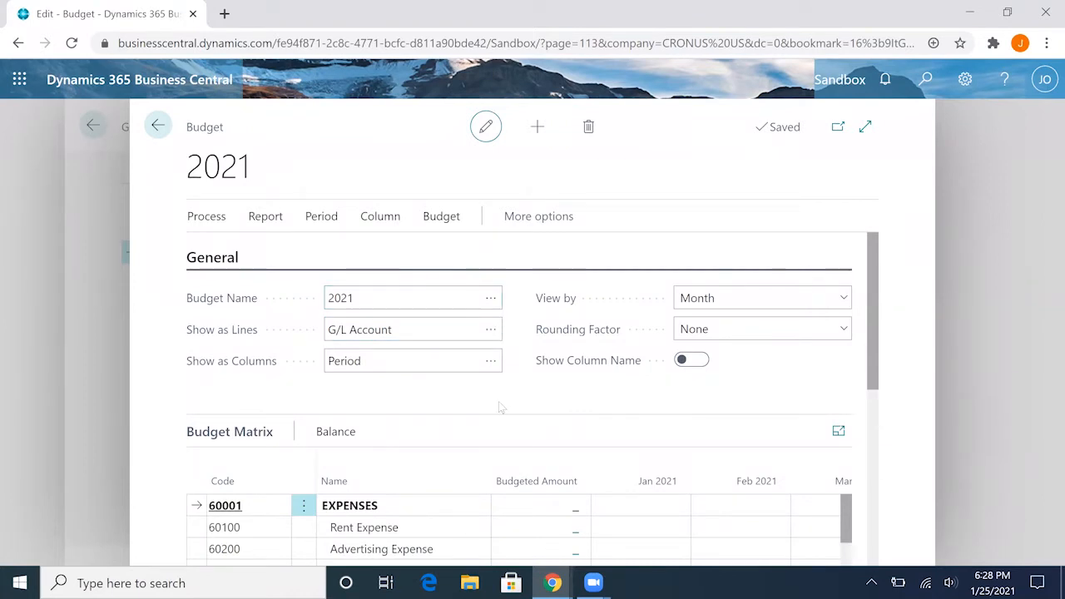
{"action": "scroll", "coordinate": [499, 401], "scroll_direction": "down", "scroll_amount": 1}
{"action": "scroll", "coordinate": [498, 401], "scroll_direction": "down", "scroll_amount": 1}
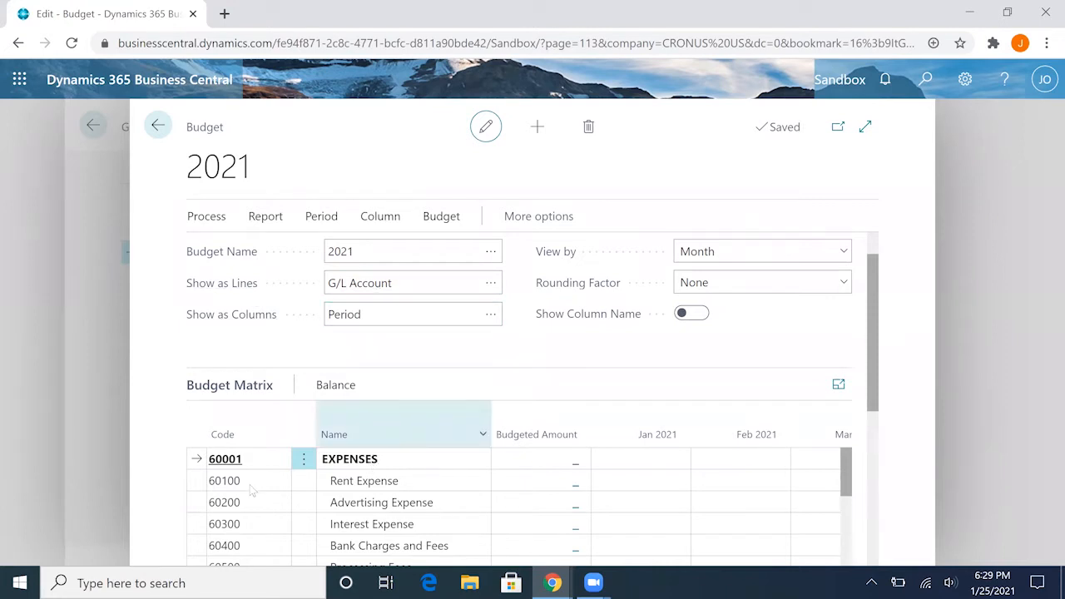
{"action": "scroll", "coordinate": [371, 470], "scroll_direction": "down", "scroll_amount": 2}
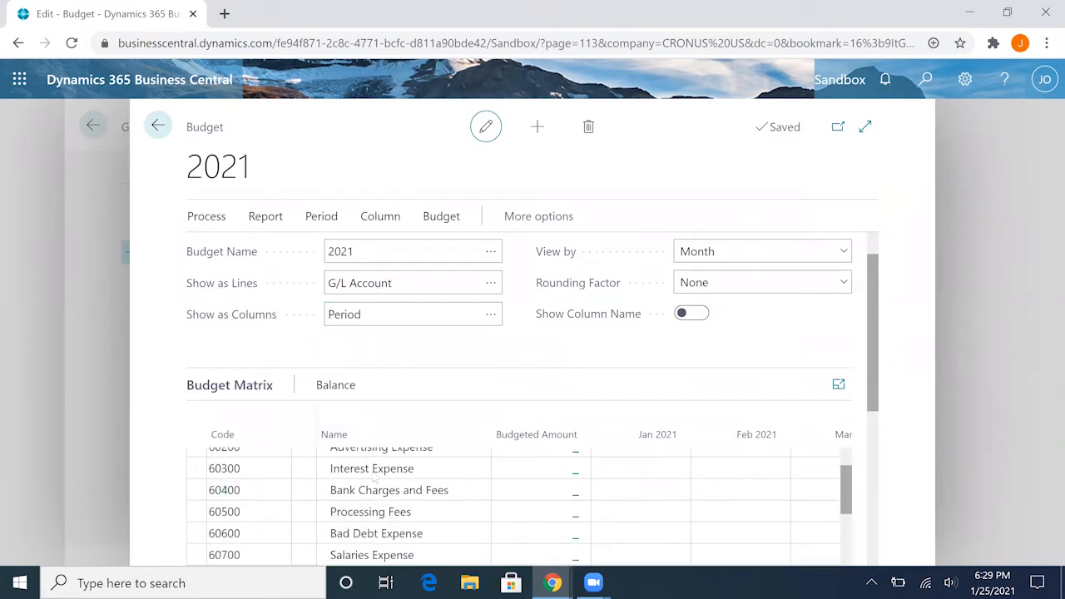
{"action": "scroll", "coordinate": [374, 479], "scroll_direction": "up", "scroll_amount": 3}
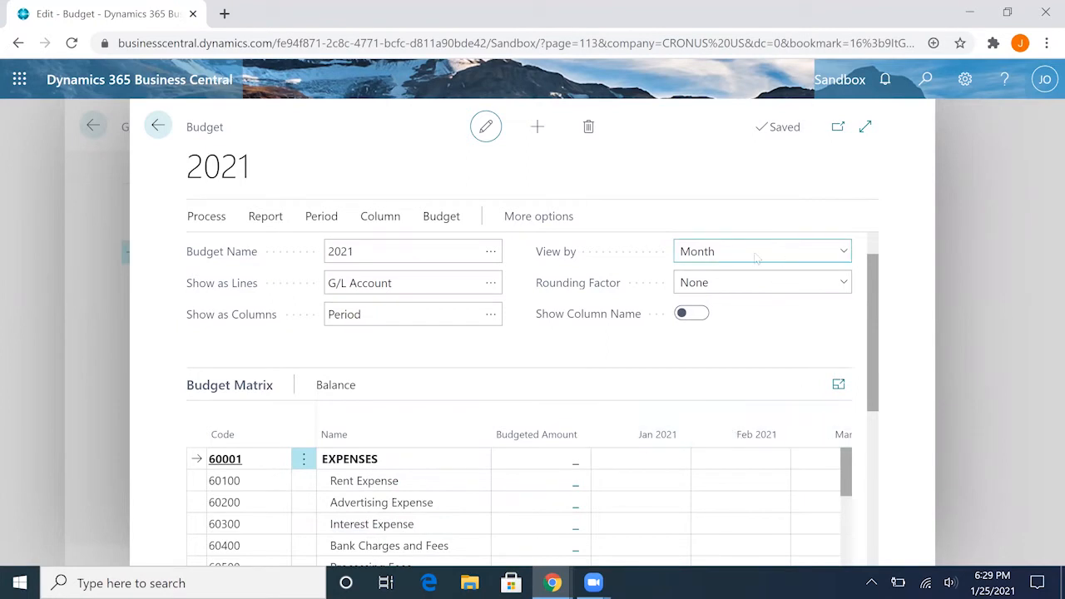
Set the budget to show G/L Account as lines and Period as columns
{"action": "left_click", "coordinate": [491, 287]}
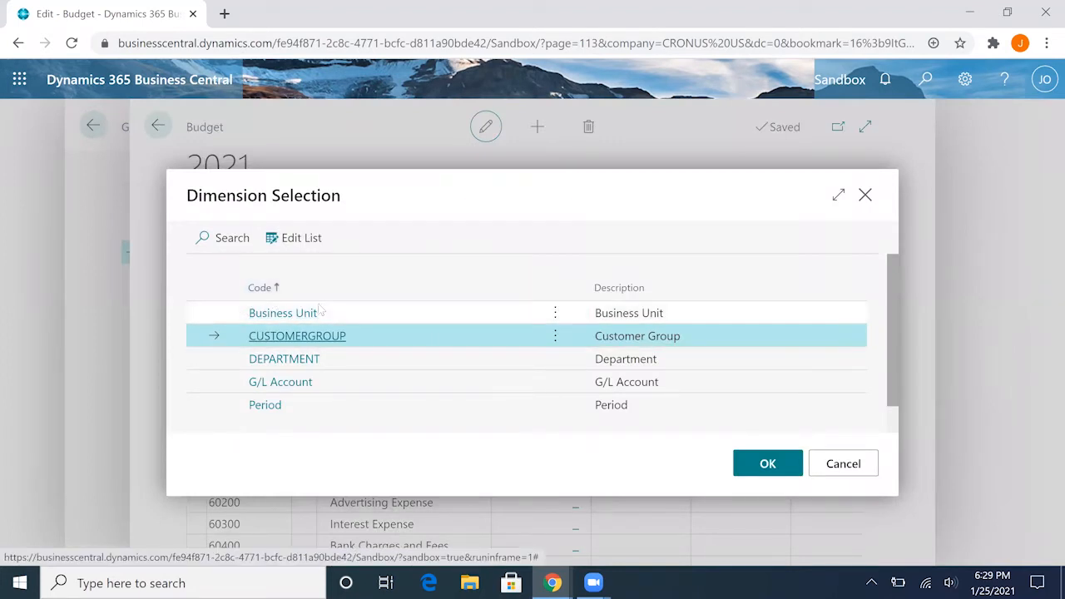
{"action": "left_click", "coordinate": [297, 390]}
{"action": "left_click", "coordinate": [297, 389]}
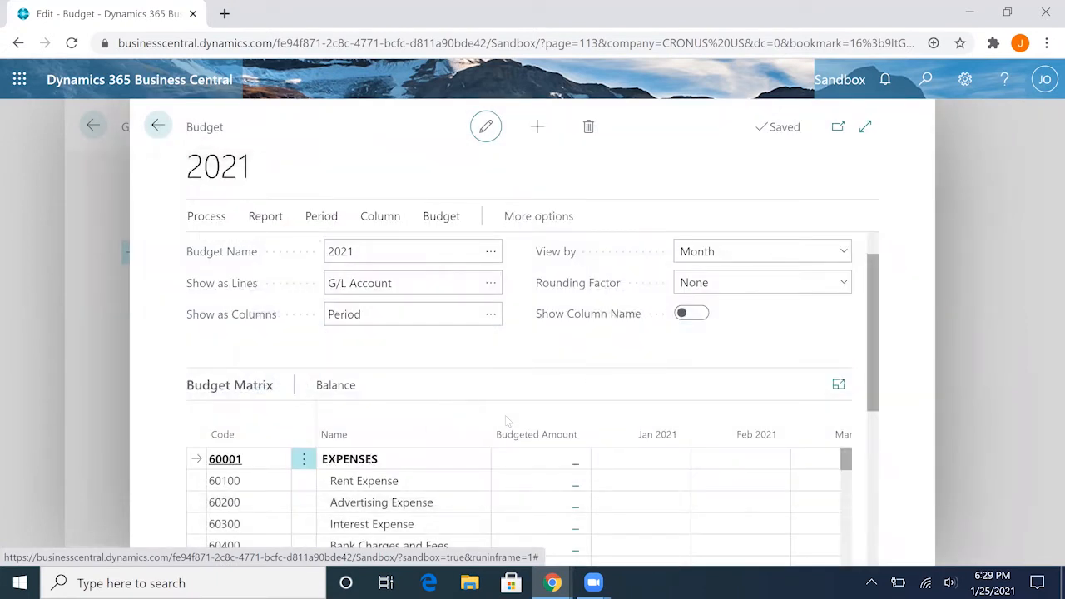
{"action": "left_click", "coordinate": [491, 315]}
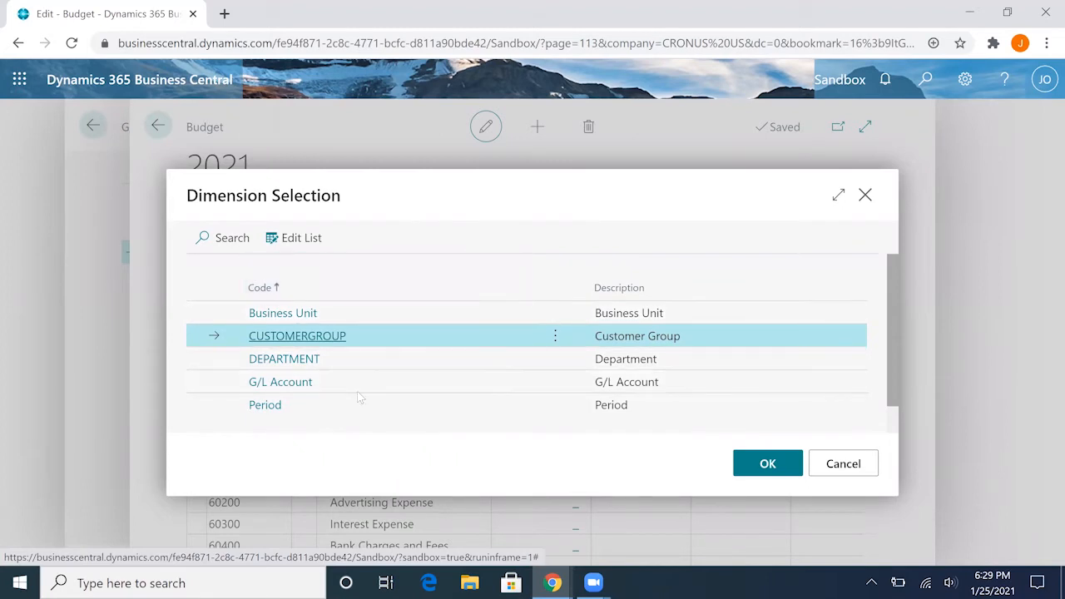
{"action": "left_click", "coordinate": [273, 408]}
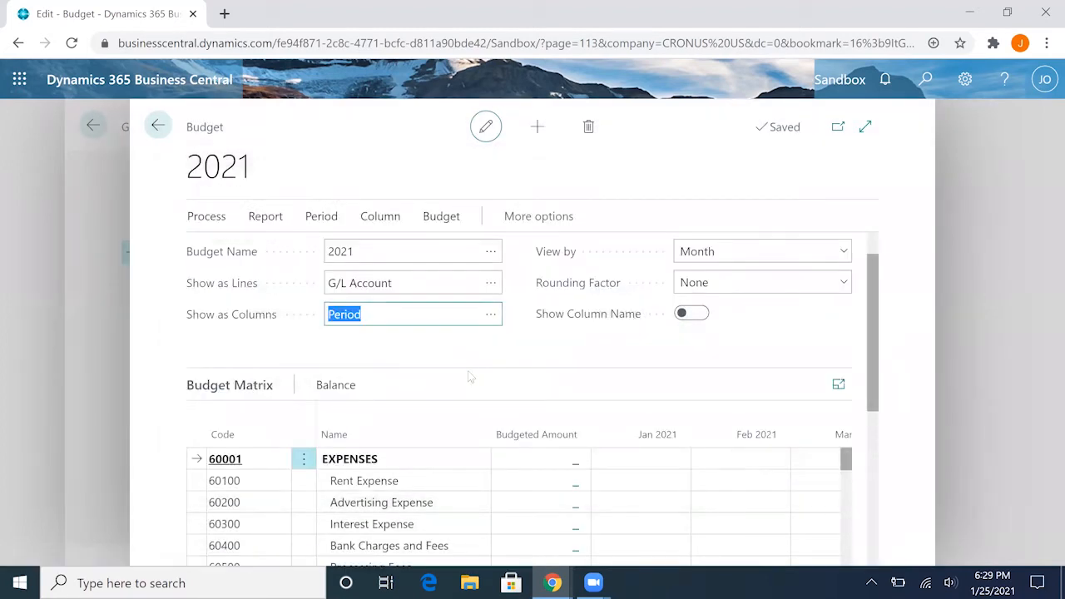
Set the budget to view by Quarter and check the quarterly columns in the budget matrix
{"action": "left_click", "coordinate": [833, 263]}
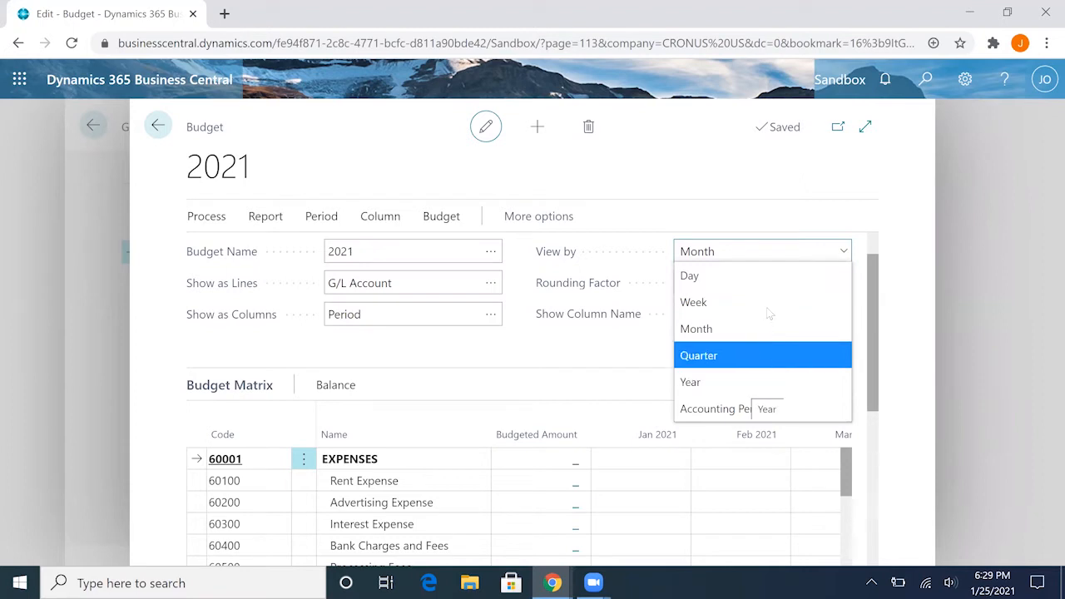
{"action": "left_click", "coordinate": [755, 360]}
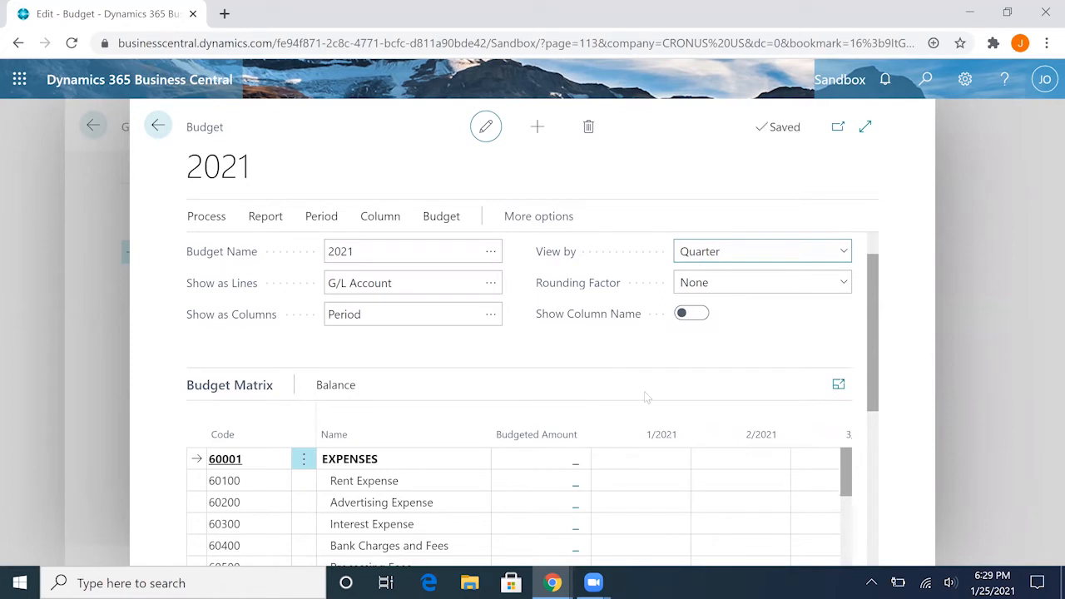
{"action": "scroll", "coordinate": [644, 391], "scroll_direction": "down", "scroll_amount": 2}
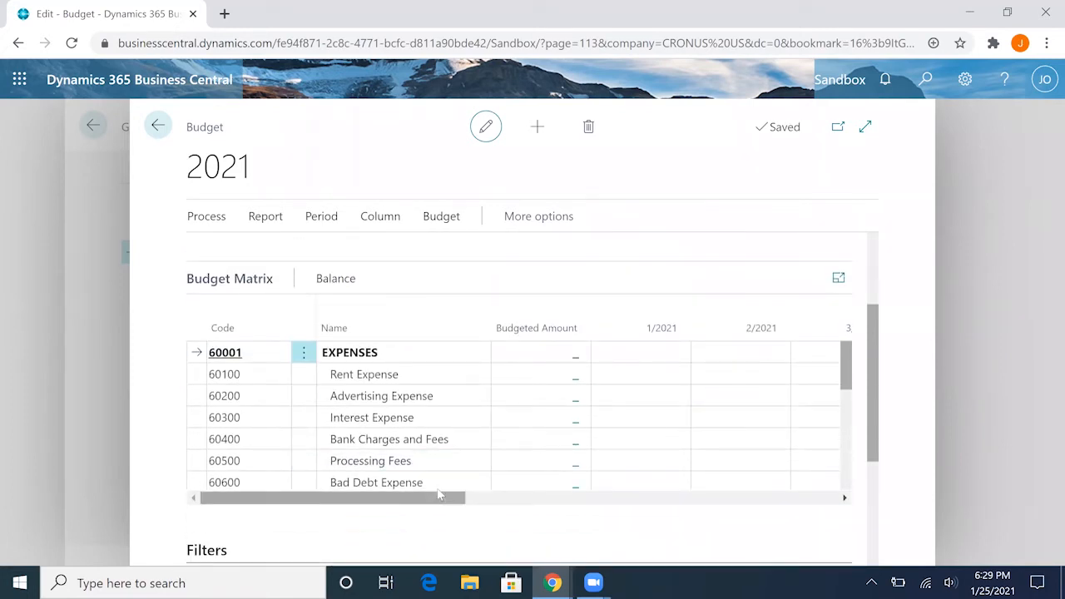
{"action": "scroll", "coordinate": [440, 495], "scroll_direction": "right", "scroll_amount": 3}
{"action": "scroll", "coordinate": [440, 495], "scroll_direction": "right", "scroll_amount": 3}
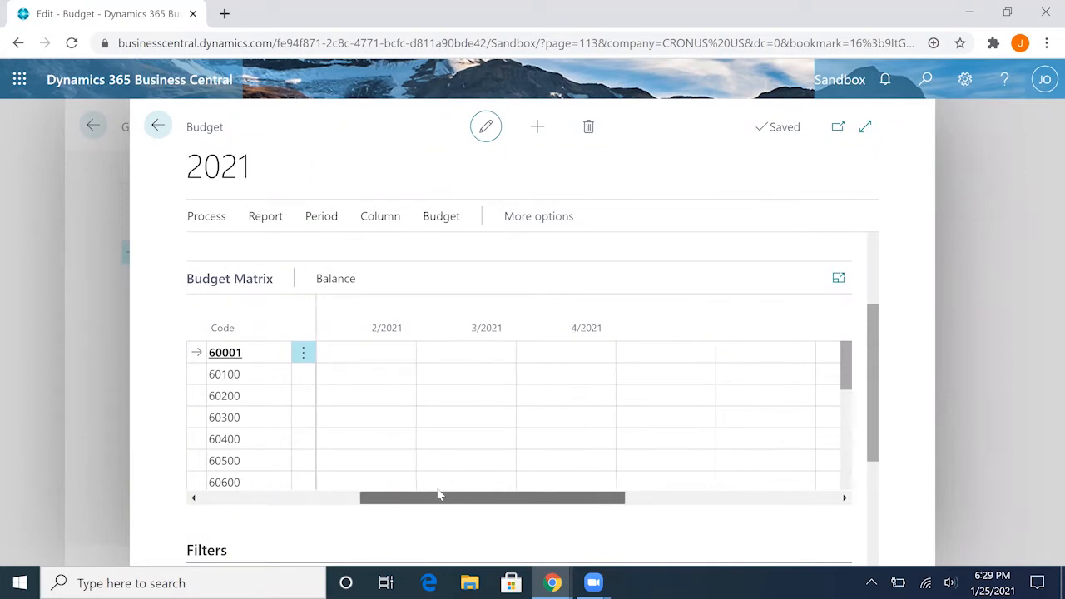
{"action": "scroll", "coordinate": [440, 495], "scroll_direction": "left", "scroll_amount": 5}
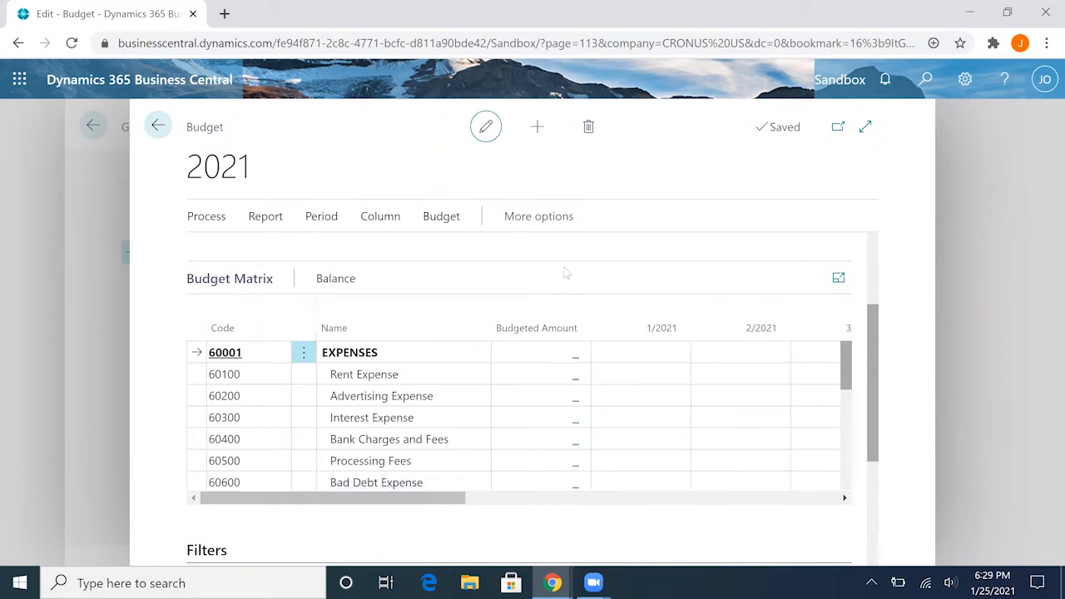
Examine the budget's date and G/L account filters alongside the account lines they cover
{"action": "scroll", "coordinate": [543, 455], "scroll_direction": "down", "scroll_amount": 2}
{"action": "scroll", "coordinate": [542, 454], "scroll_direction": "down", "scroll_amount": 2}
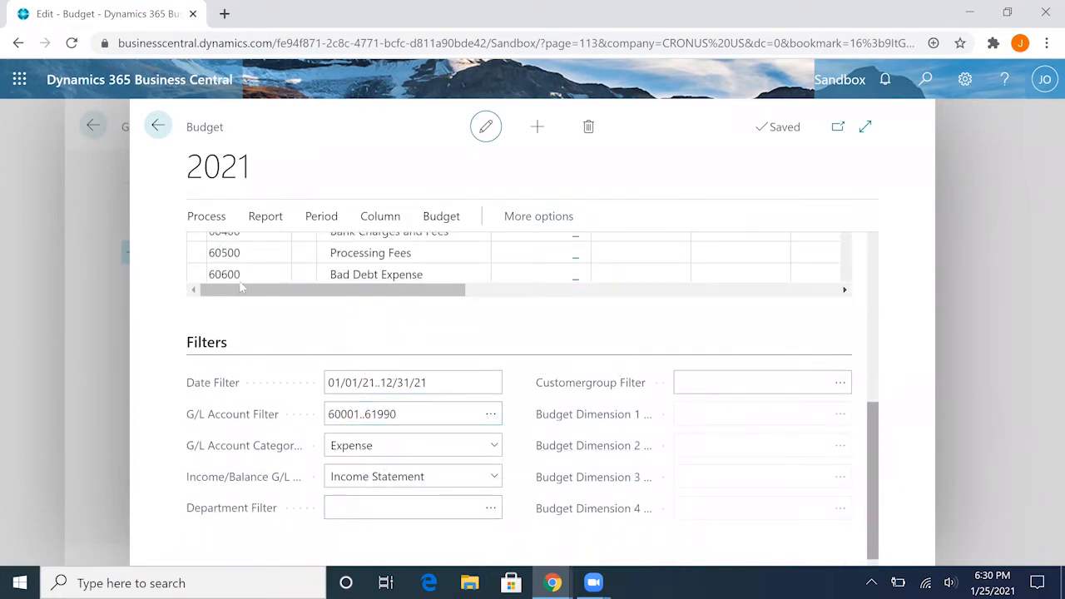
{"action": "left_click", "coordinate": [411, 385]}
{"action": "scroll", "coordinate": [489, 340], "scroll_direction": "up", "scroll_amount": 1}
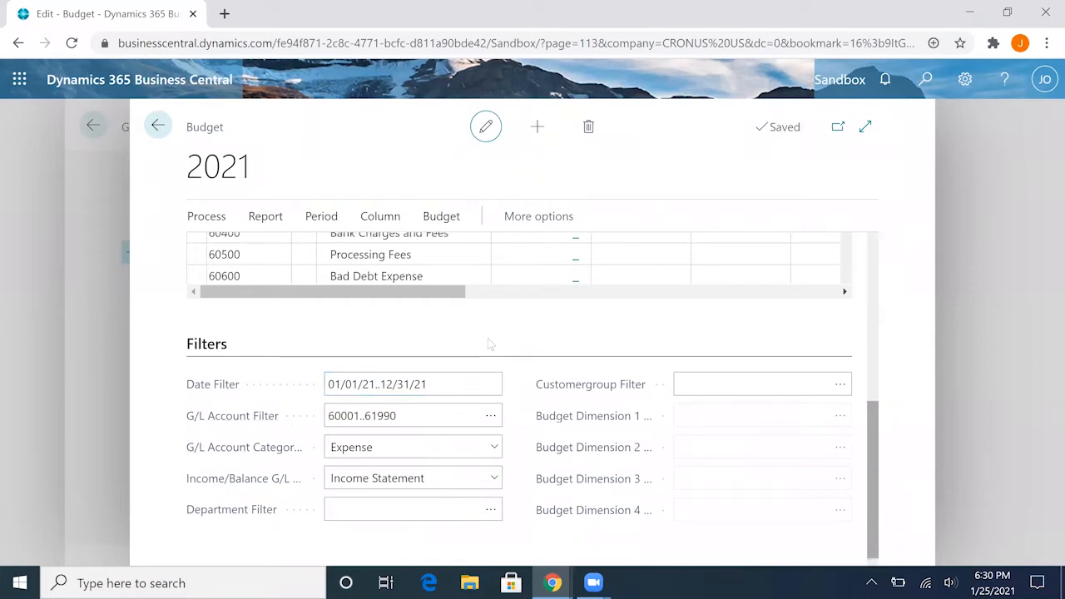
{"action": "scroll", "coordinate": [488, 338], "scroll_direction": "up", "scroll_amount": 2}
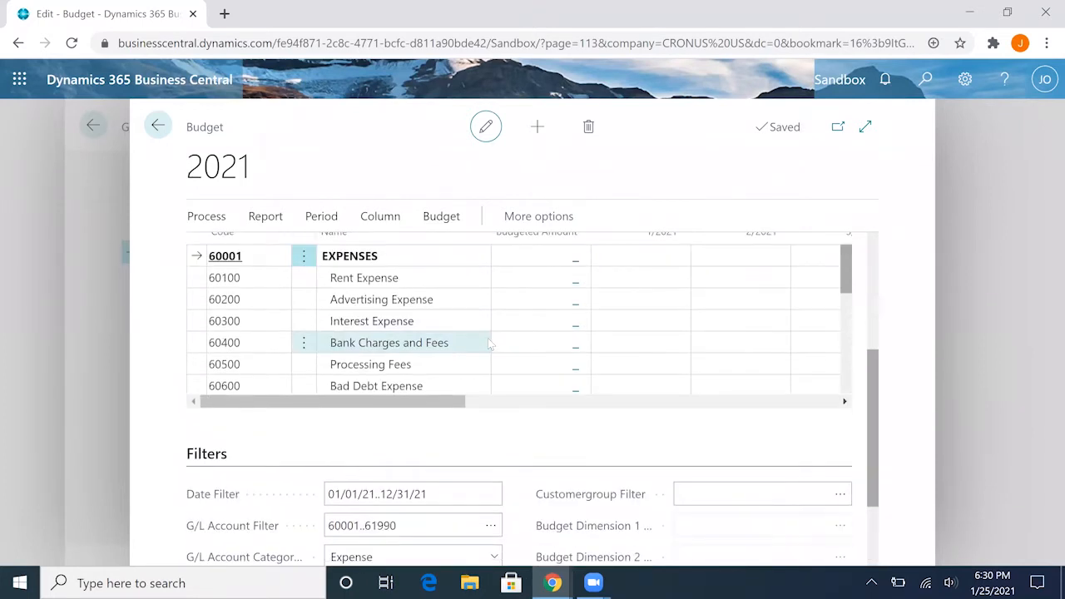
{"action": "scroll", "coordinate": [488, 338], "scroll_direction": "down", "scroll_amount": 1}
{"action": "scroll", "coordinate": [567, 429], "scroll_direction": "down", "scroll_amount": 1}
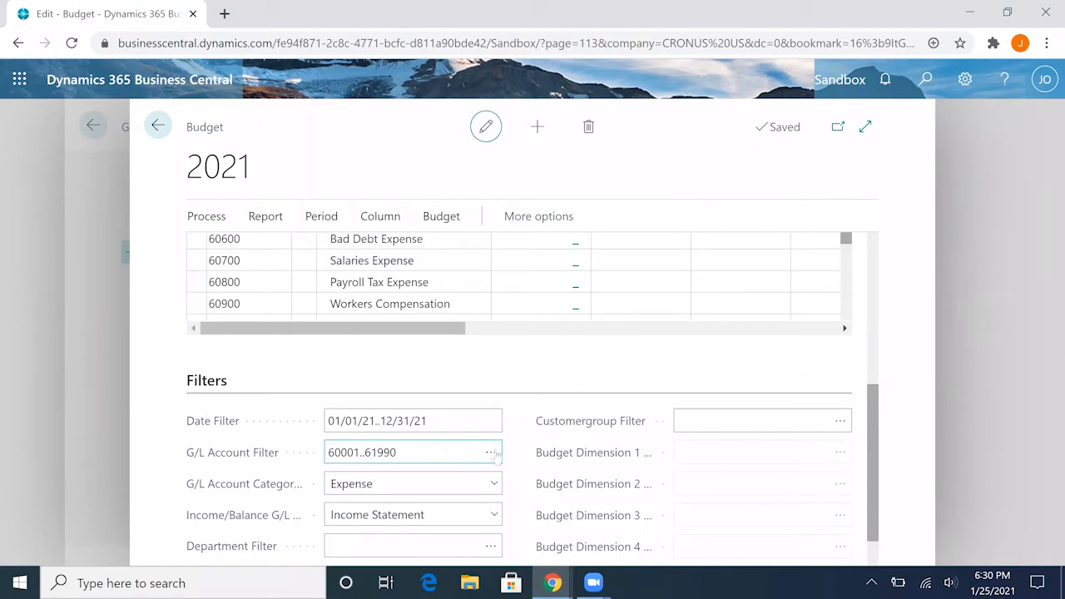
Choose accounts 50100, 50300, 60100 and 60300 from the account list as the budget's G/L account filter
{"action": "left_click", "coordinate": [491, 454]}
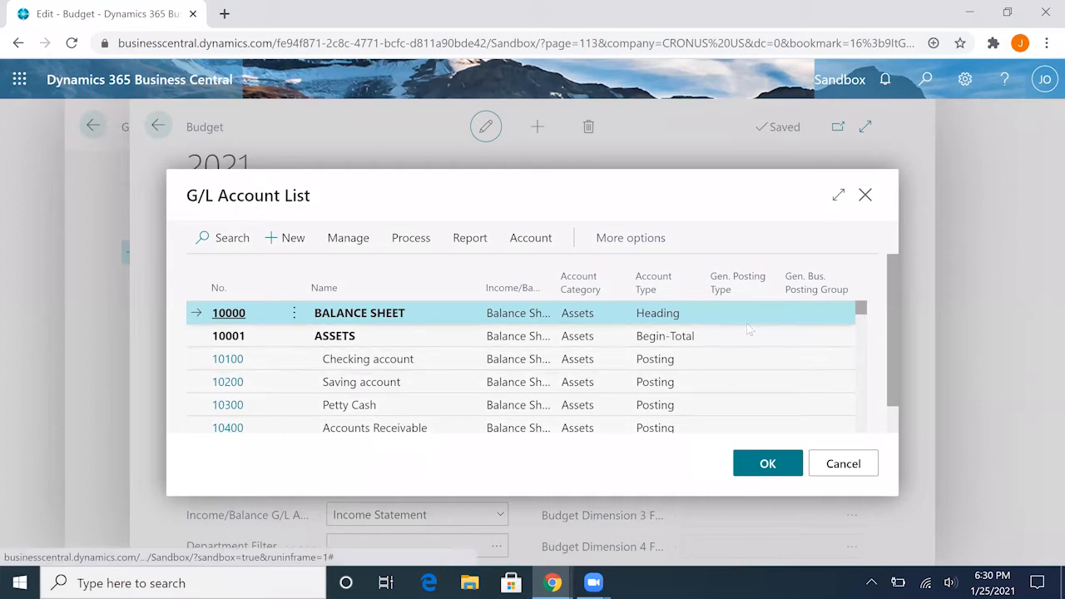
{"action": "scroll", "coordinate": [864, 312], "scroll_direction": "down", "scroll_amount": 10}
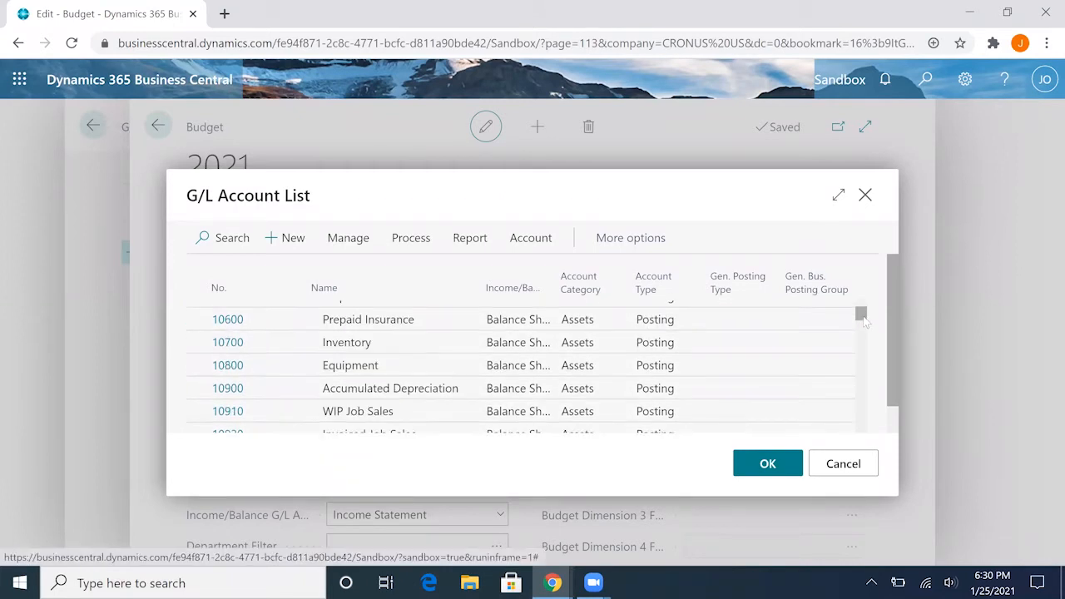
{"action": "scroll", "coordinate": [856, 356], "scroll_direction": "down", "scroll_amount": 8}
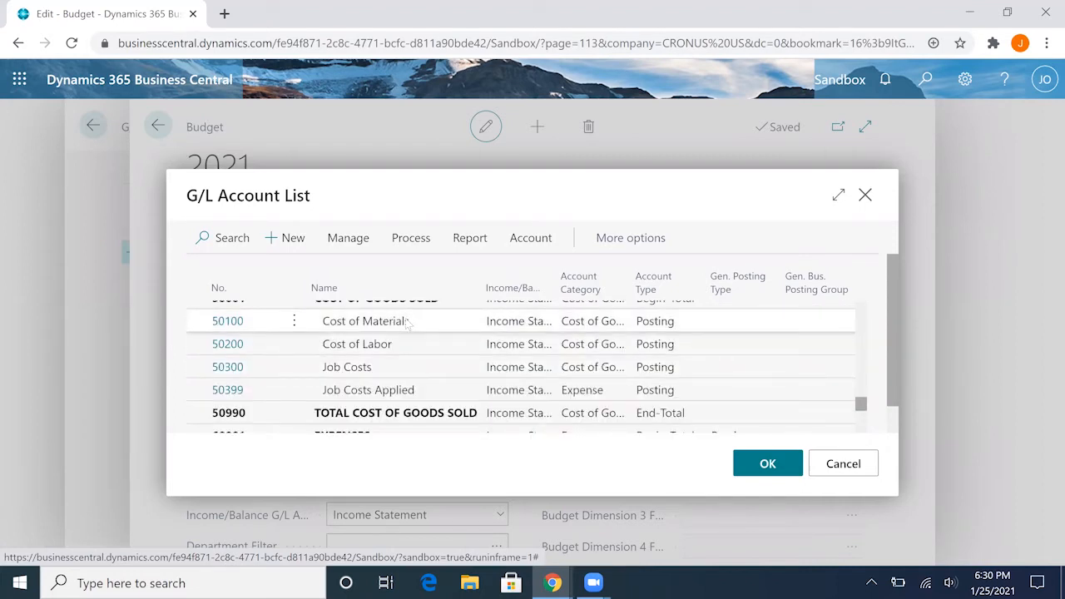
{"action": "left_click", "coordinate": [407, 323]}
{"action": "left_click", "coordinate": [421, 367], "text": "ctrl"}
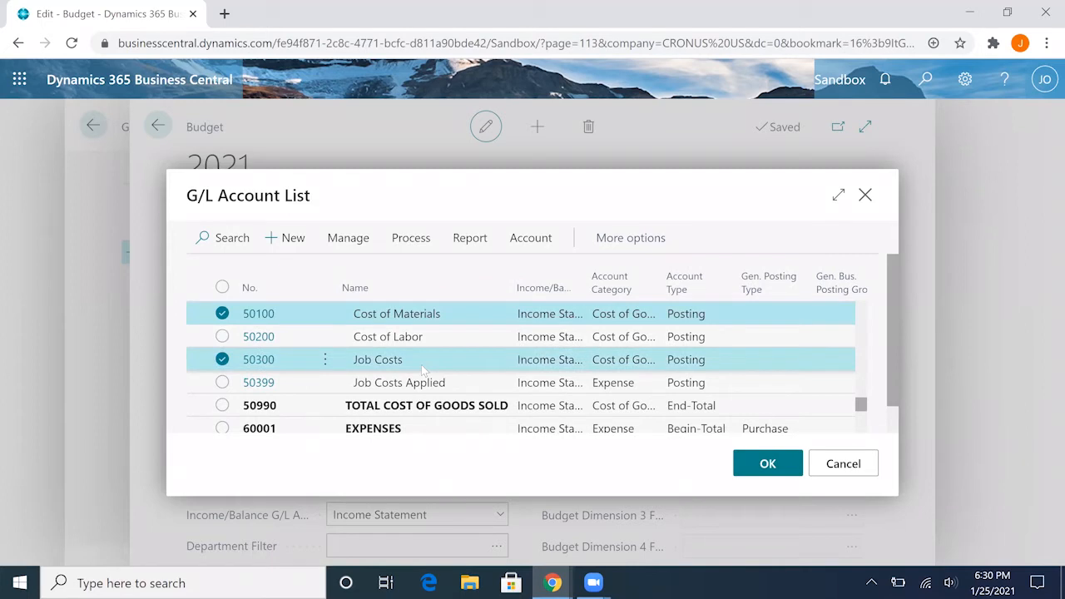
{"action": "scroll", "coordinate": [423, 370], "scroll_direction": "down", "scroll_amount": 1}
{"action": "left_click", "coordinate": [425, 417], "text": "ctrl"}
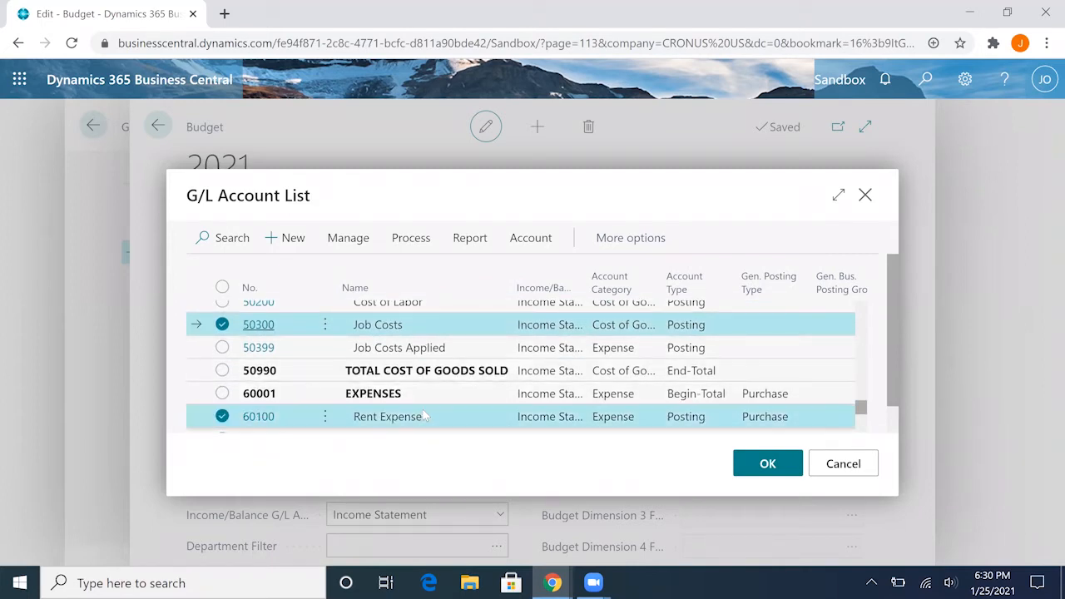
{"action": "scroll", "coordinate": [433, 391], "scroll_direction": "down", "scroll_amount": 2}
{"action": "left_click", "coordinate": [438, 374], "text": "ctrl"}
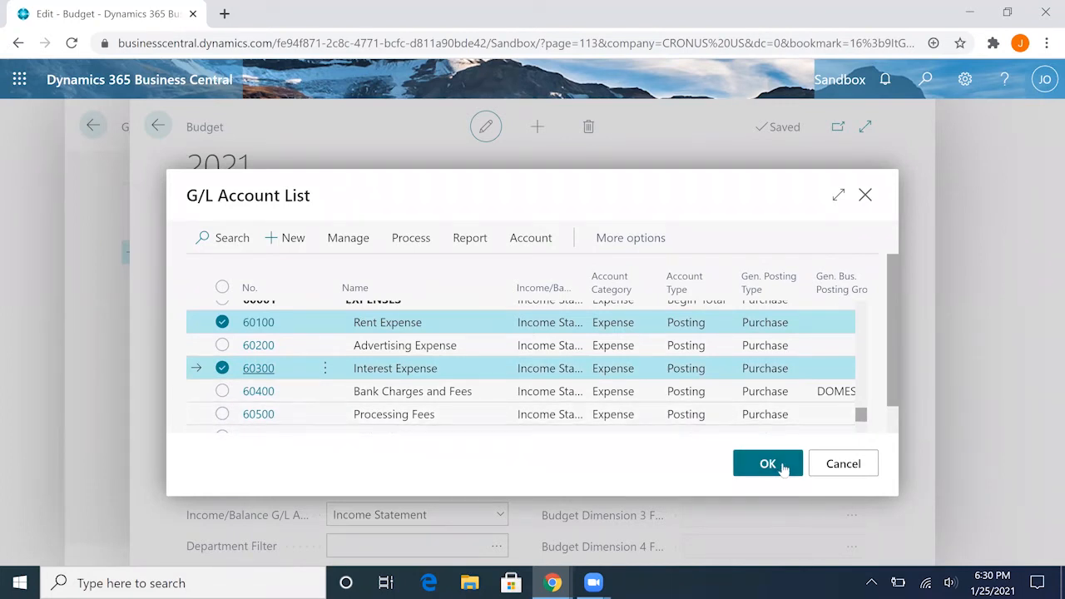
{"action": "left_click", "coordinate": [783, 468]}
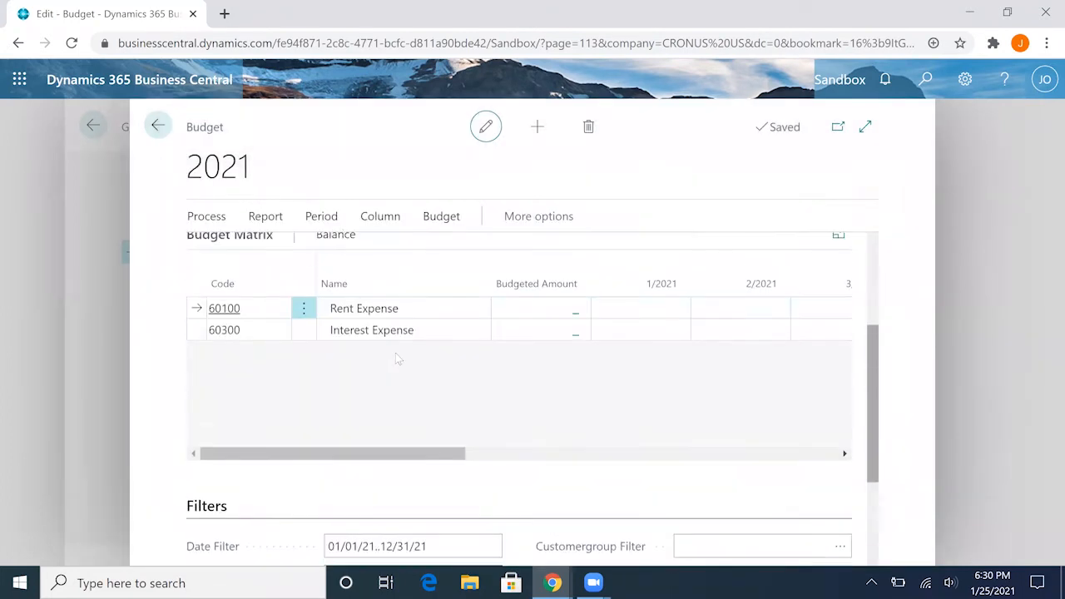
Set the G/L account category filter to blank so the budget matrix covers every category
{"action": "scroll", "coordinate": [395, 353], "scroll_direction": "up", "scroll_amount": 1}
{"action": "scroll", "coordinate": [396, 353], "scroll_direction": "down", "scroll_amount": 1}
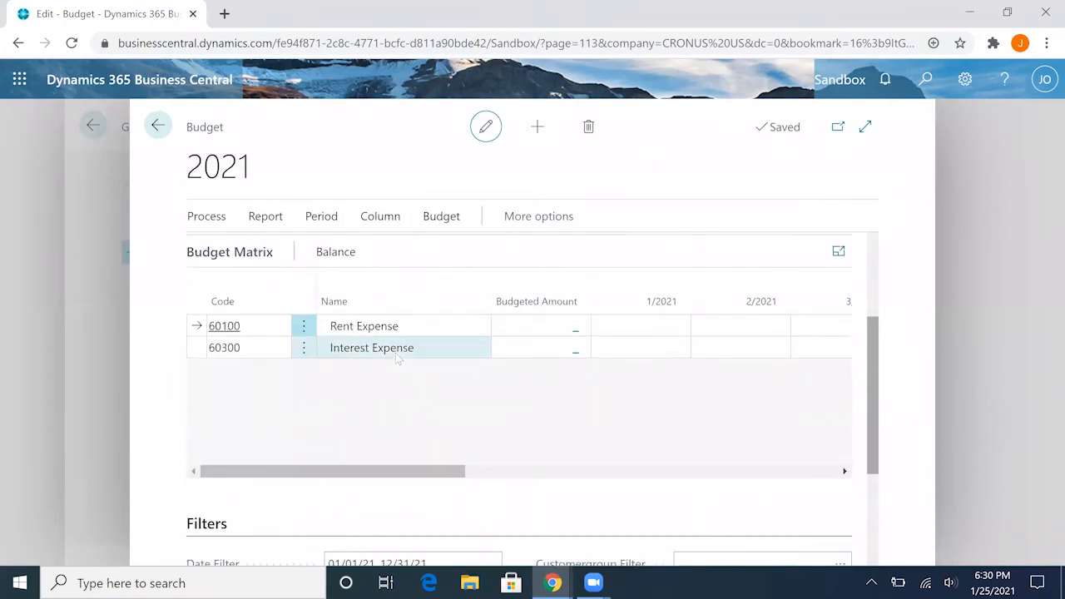
{"action": "scroll", "coordinate": [396, 353], "scroll_direction": "down", "scroll_amount": 3}
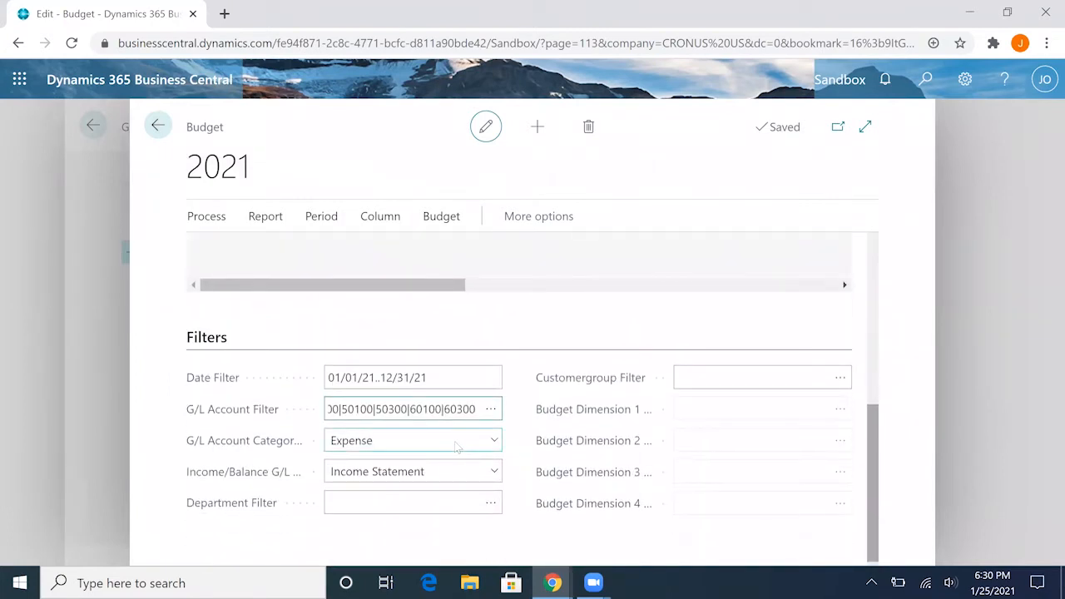
{"action": "left_click", "coordinate": [409, 440]}
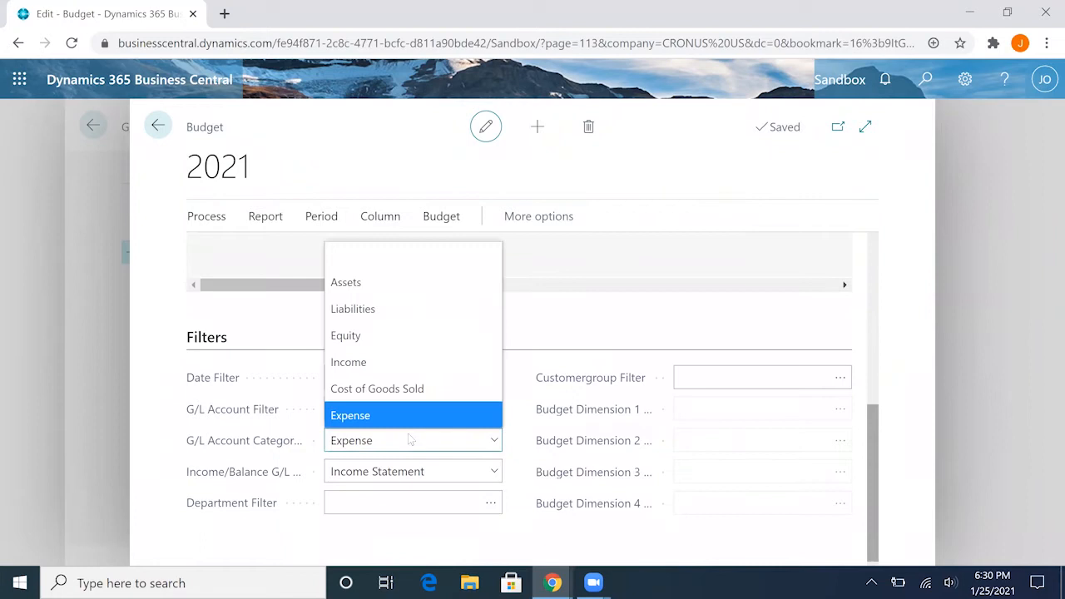
{"action": "left_click", "coordinate": [378, 252]}
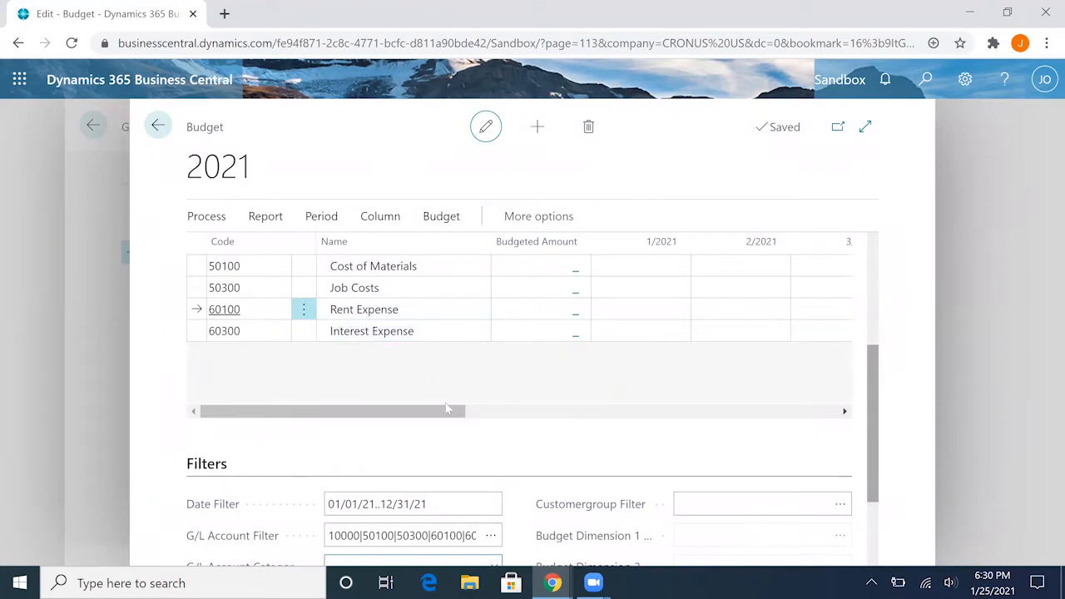
Clear all account numbers from the budget's G/L account filter
{"action": "scroll", "coordinate": [373, 426], "scroll_direction": "down", "scroll_amount": 1}
{"action": "scroll", "coordinate": [490, 414], "scroll_direction": "down", "scroll_amount": 1}
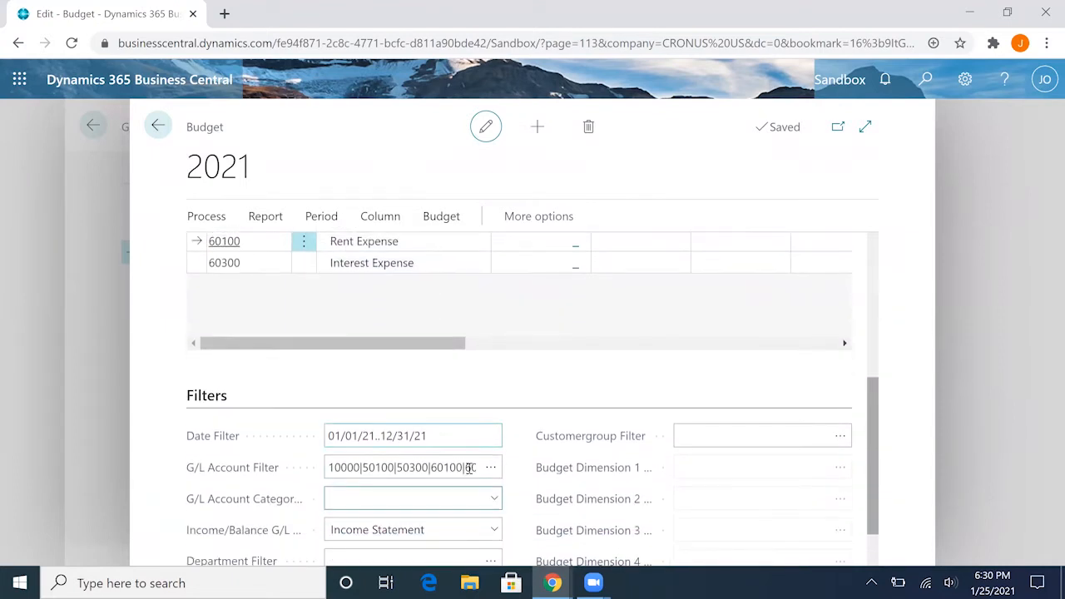
{"action": "left_click", "coordinate": [469, 468]}
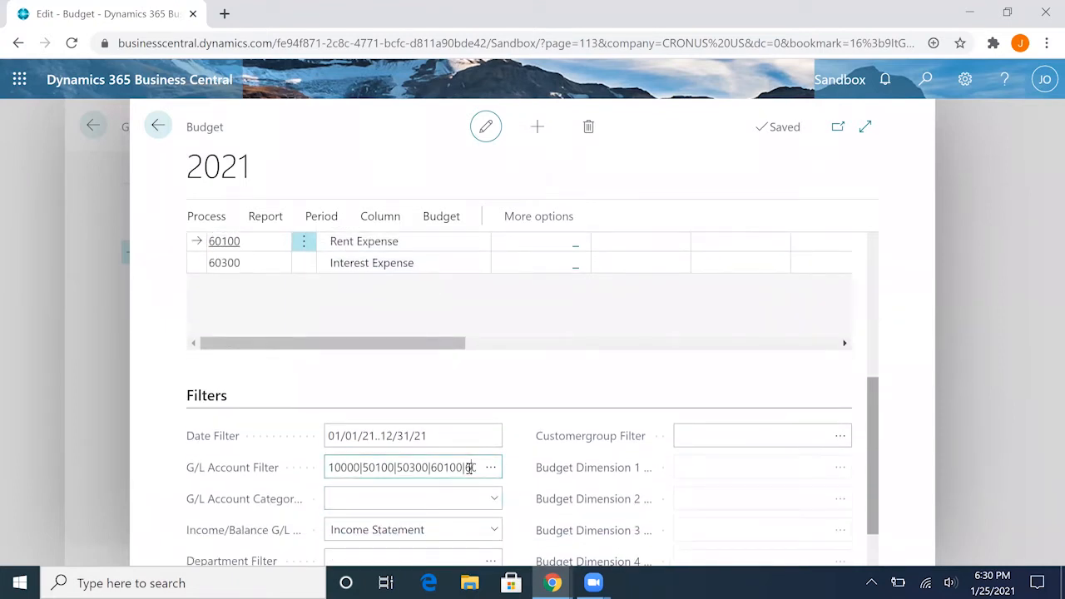
{"action": "left_click_drag", "start_coordinate": [469, 468], "coordinate": [476, 468]}
{"action": "key", "text": "BackSpace"}
{"action": "key", "text": "BackSpace"}
{"action": "key", "text": "BackSpace"}
{"action": "key", "text": "BackSpace"}
{"action": "key", "text": "BackSpace"}
{"action": "key", "text": "BackSpace"}
{"action": "key", "text": "BackSpace"}
{"action": "key", "text": "BackSpace"}
{"action": "key", "text": "BackSpace"}
{"action": "key", "text": "BackSpace"}
{"action": "key", "text": "BackSpace"}
{"action": "key", "text": "BackSpace"}
{"action": "key", "text": "BackSpace"}
{"action": "key", "text": "BackSpace"}
{"action": "key", "text": "BackSpace"}
{"action": "key", "text": "BackSpace"}
{"action": "key", "text": "BackSpace"}
{"action": "key", "text": "BackSpace"}
{"action": "key", "text": "BackSpace"}
{"action": "key", "text": "BackSpace"}
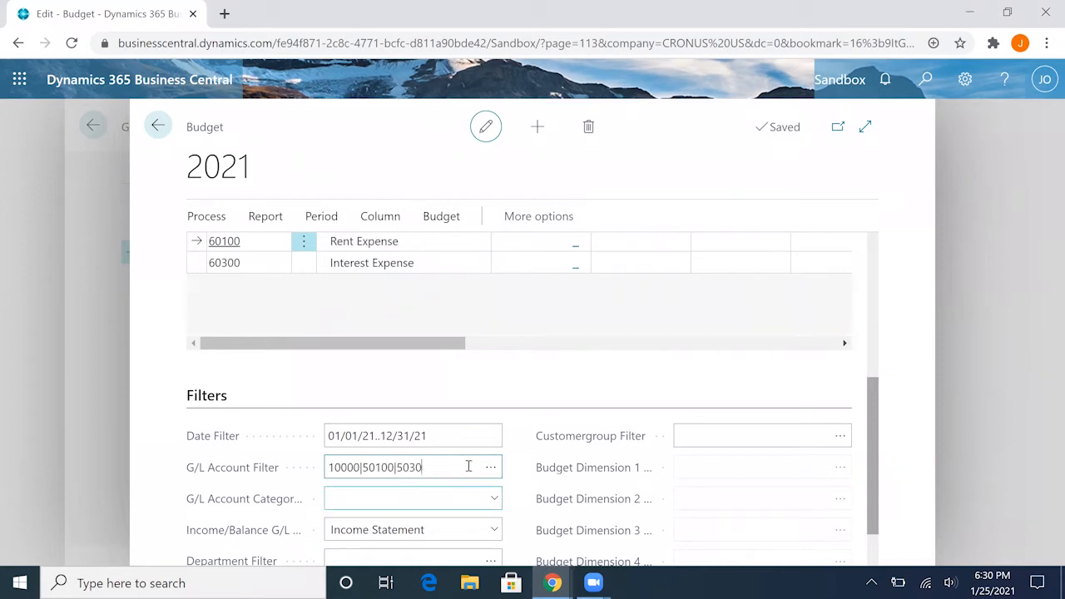
{"action": "left_click", "coordinate": [559, 391]}
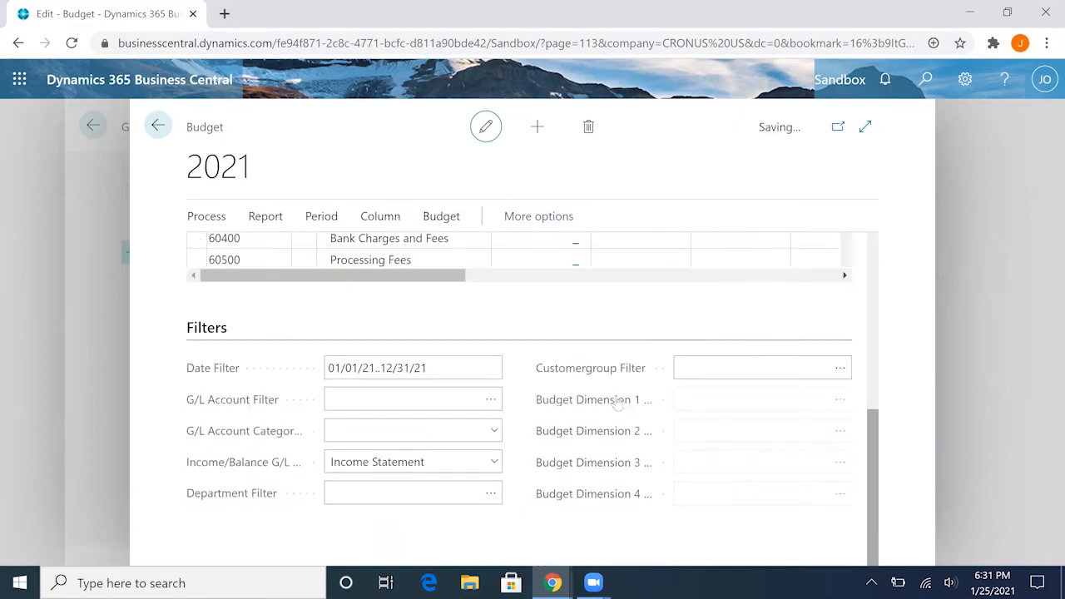
Set the G/L account filter to the range 60001..61995 and check the account lines in the budget matrix
{"action": "scroll", "coordinate": [491, 402], "scroll_direction": "up", "scroll_amount": 10}
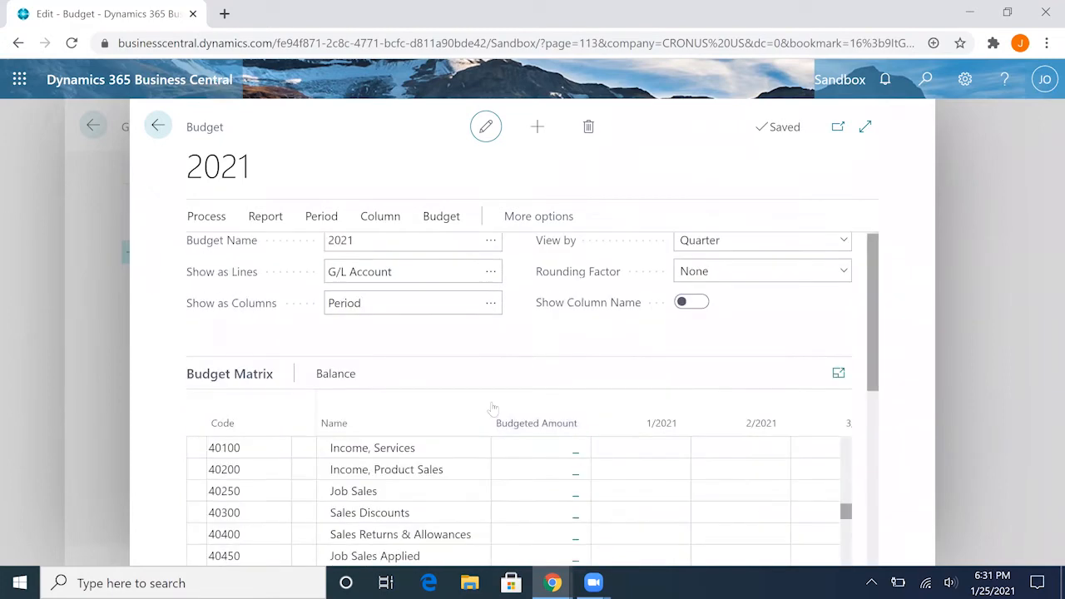
{"action": "scroll", "coordinate": [491, 405], "scroll_direction": "down", "scroll_amount": 2}
{"action": "scroll", "coordinate": [384, 437], "scroll_direction": "down", "scroll_amount": 3}
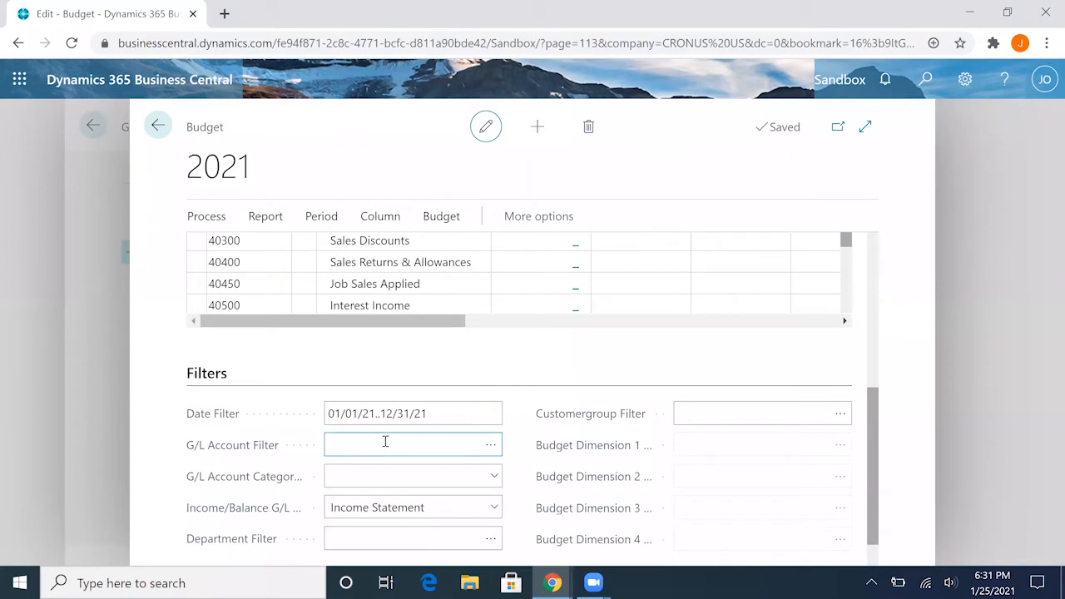
{"action": "left_click", "coordinate": [386, 442]}
{"action": "type", "text": "60001.."}
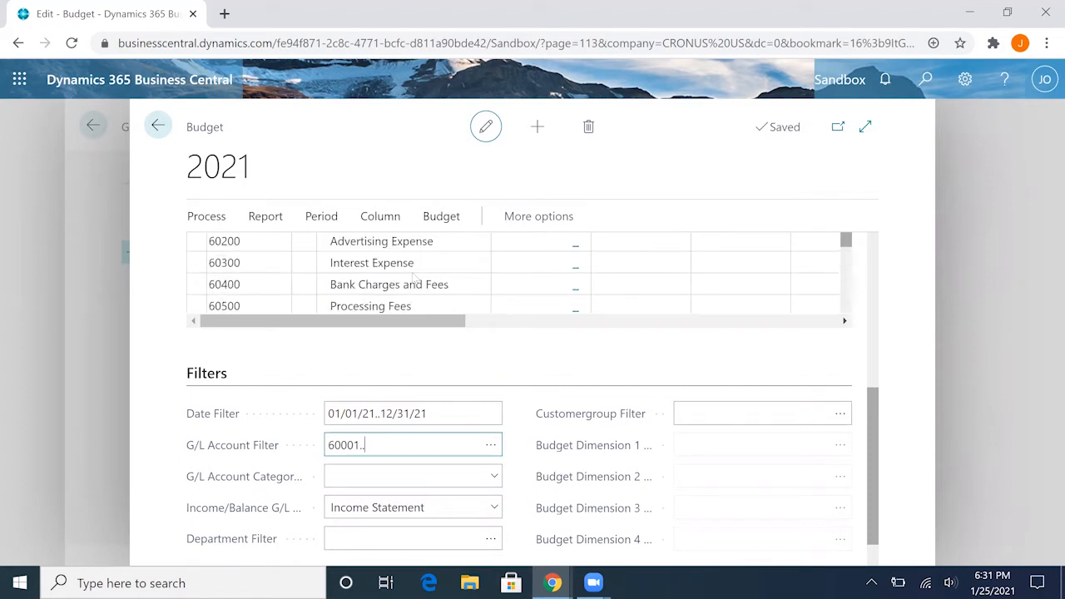
{"action": "scroll", "coordinate": [412, 273], "scroll_direction": "down", "scroll_amount": 10}
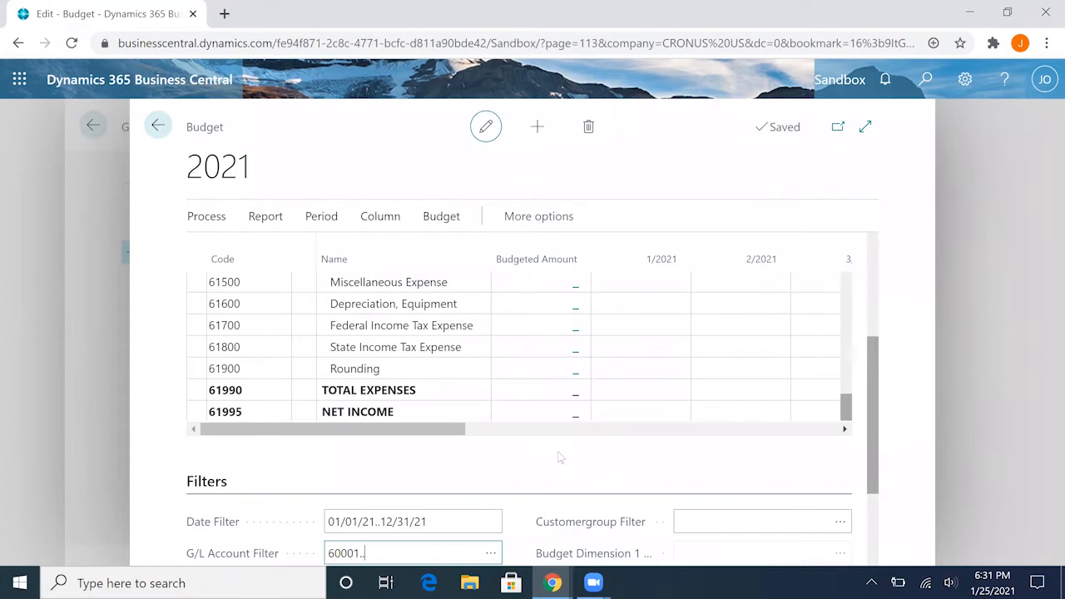
{"action": "scroll", "coordinate": [557, 451], "scroll_direction": "down", "scroll_amount": 2}
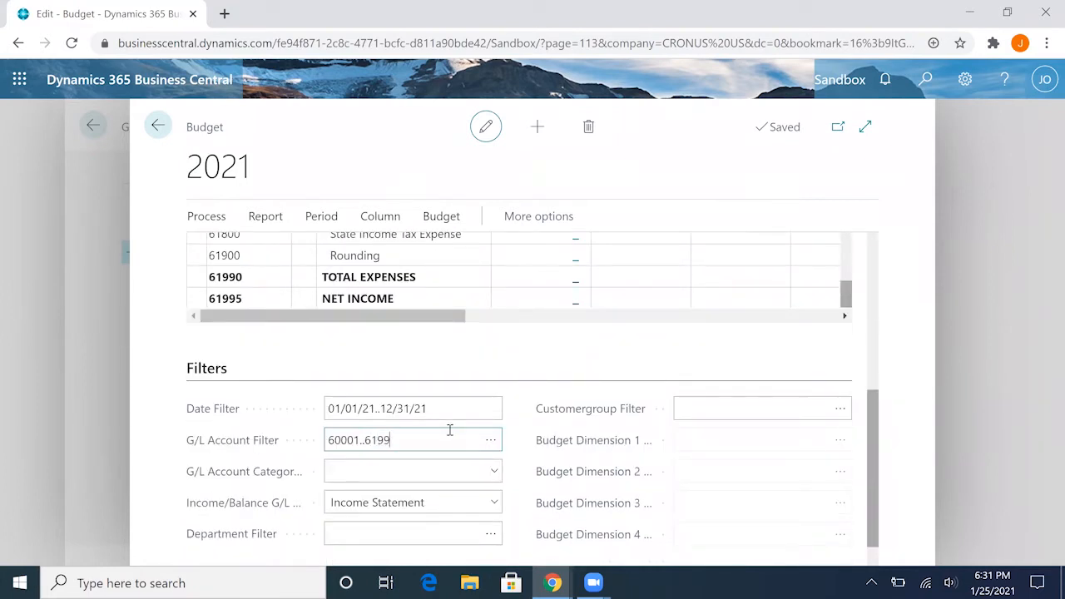
{"action": "key", "text": "Tab"}
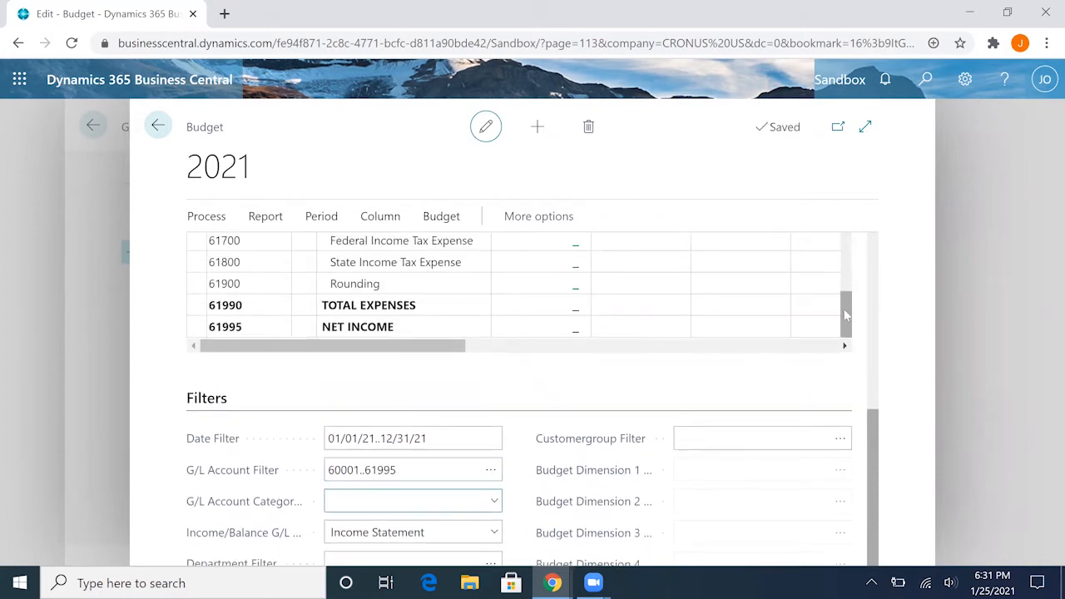
{"action": "left_click_drag", "start_coordinate": [846, 295], "coordinate": [862, 206]}
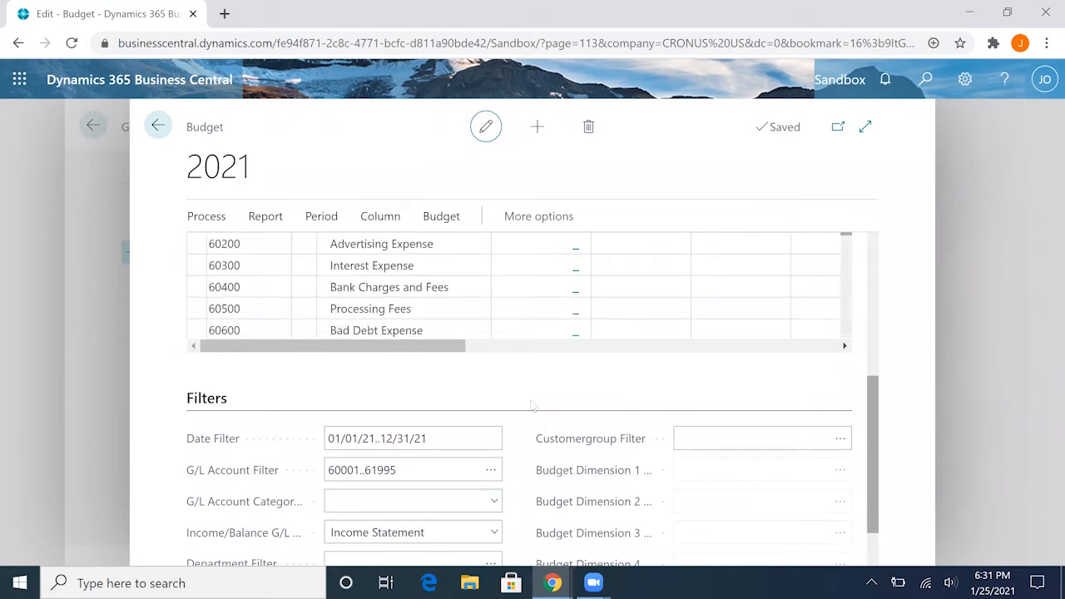
Review the options of the G/L account category filter and the purpose of the income/balance filter
{"action": "scroll", "coordinate": [524, 419], "scroll_direction": "down", "scroll_amount": 1}
{"action": "left_click", "coordinate": [495, 431]}
{"action": "left_click", "coordinate": [495, 432]}
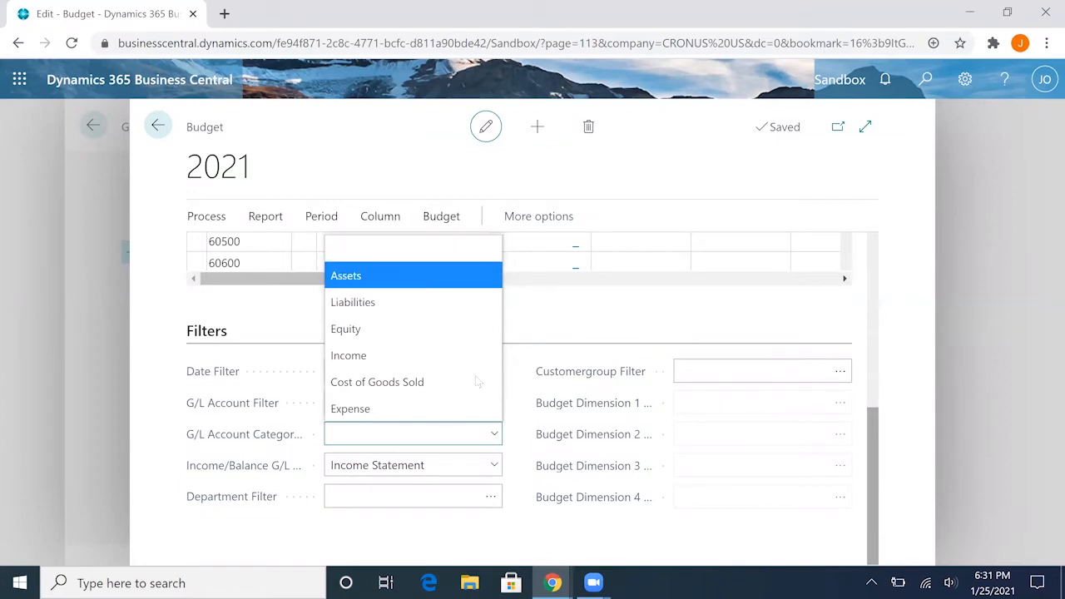
{"action": "left_click", "coordinate": [547, 334]}
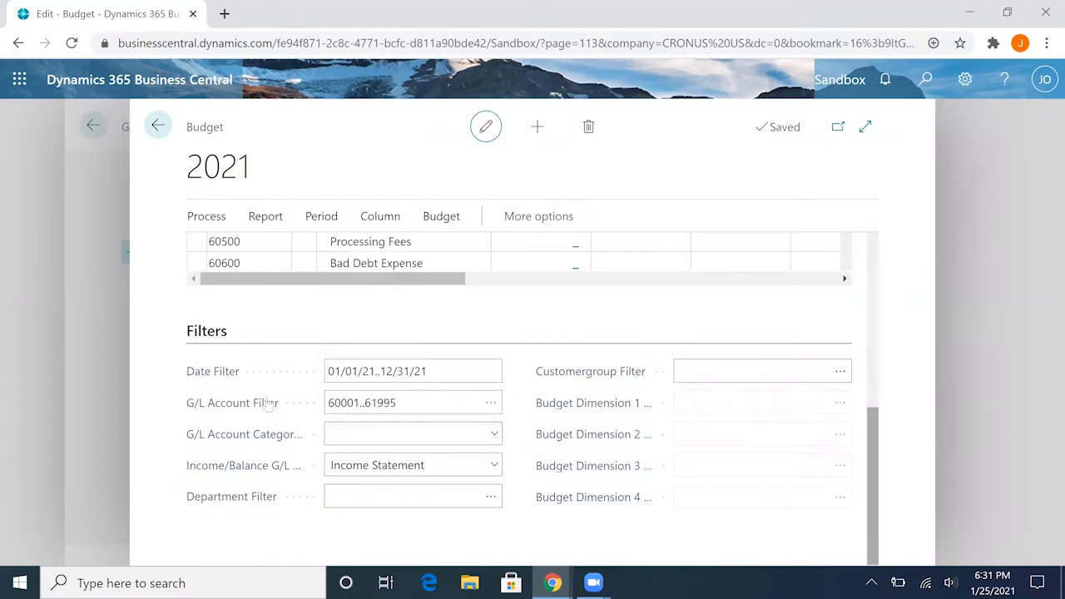
{"action": "left_click", "coordinate": [421, 434]}
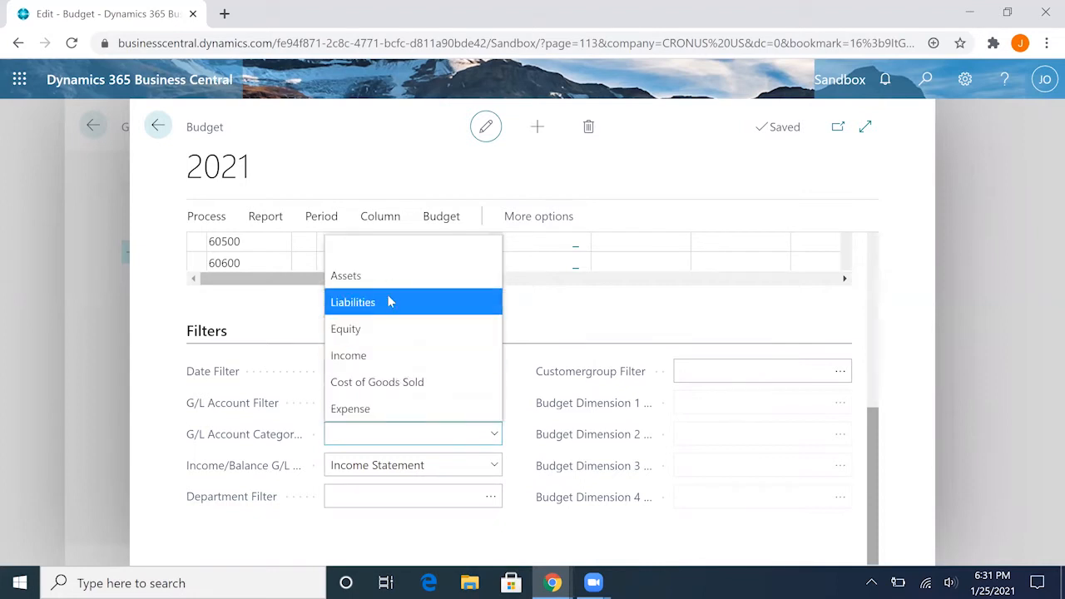
{"action": "left_click", "coordinate": [535, 354]}
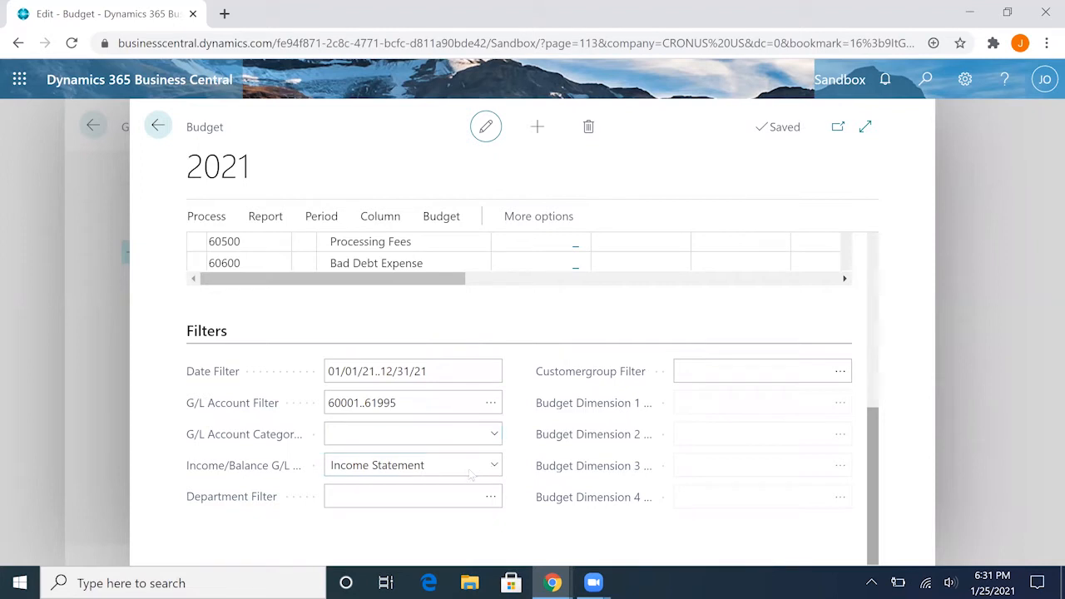
{"action": "mouse_move", "coordinate": [266, 472]}
{"action": "left_click", "coordinate": [475, 486]}
Open the G/L budget entries behind the budgeted amount of account 61400, Office Supplies Expense
{"action": "scroll", "coordinate": [561, 346], "scroll_direction": "up", "scroll_amount": 3}
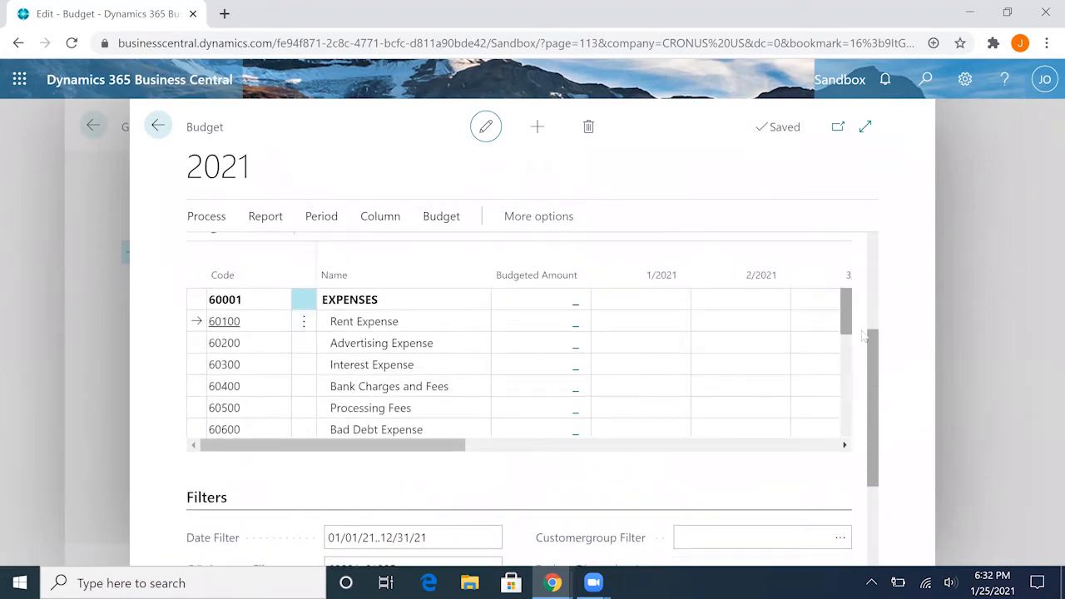
{"action": "scroll", "coordinate": [733, 342], "scroll_direction": "up", "scroll_amount": 1}
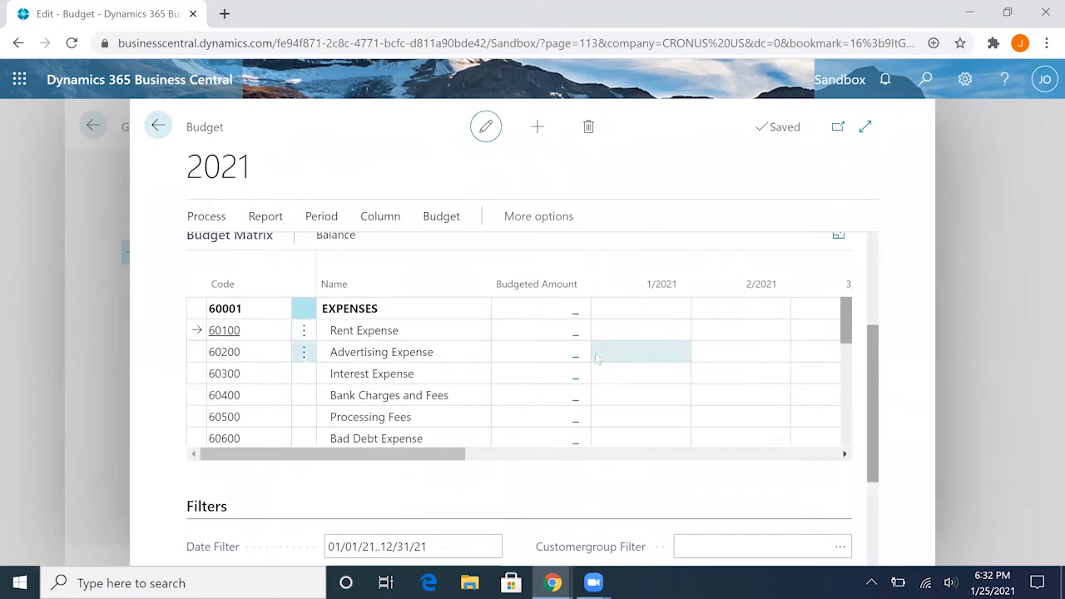
{"action": "scroll", "coordinate": [596, 358], "scroll_direction": "down", "scroll_amount": 2}
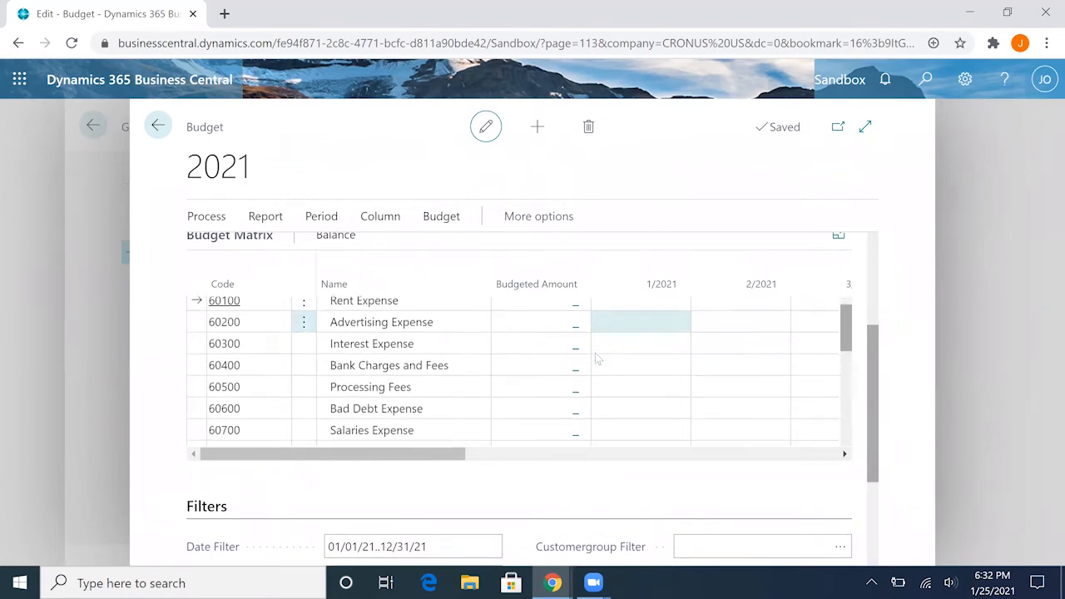
{"action": "scroll", "coordinate": [597, 358], "scroll_direction": "down", "scroll_amount": 3}
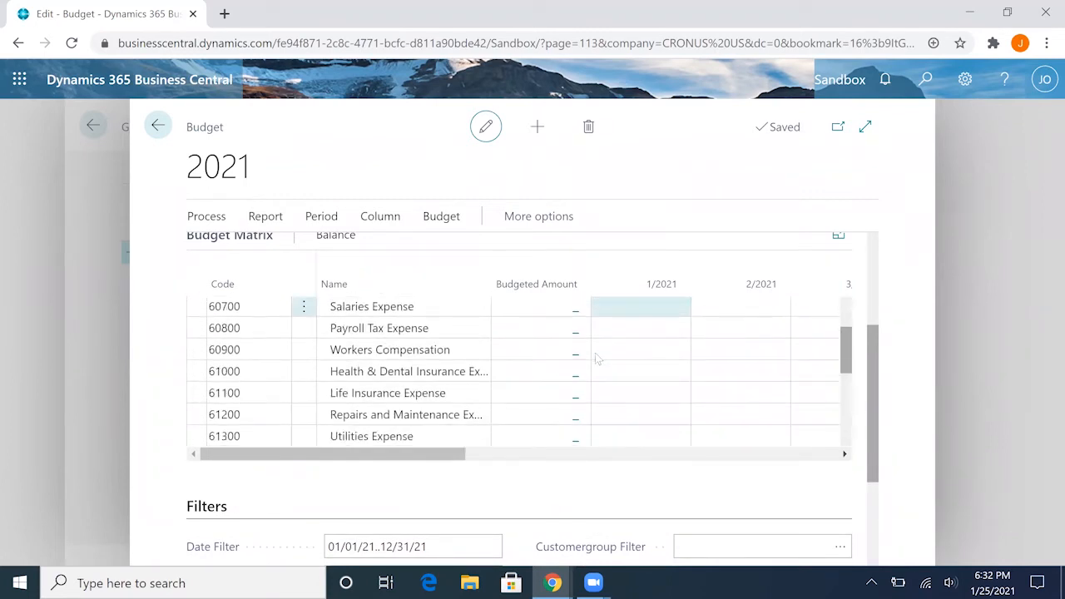
{"action": "scroll", "coordinate": [596, 358], "scroll_direction": "down", "scroll_amount": 1}
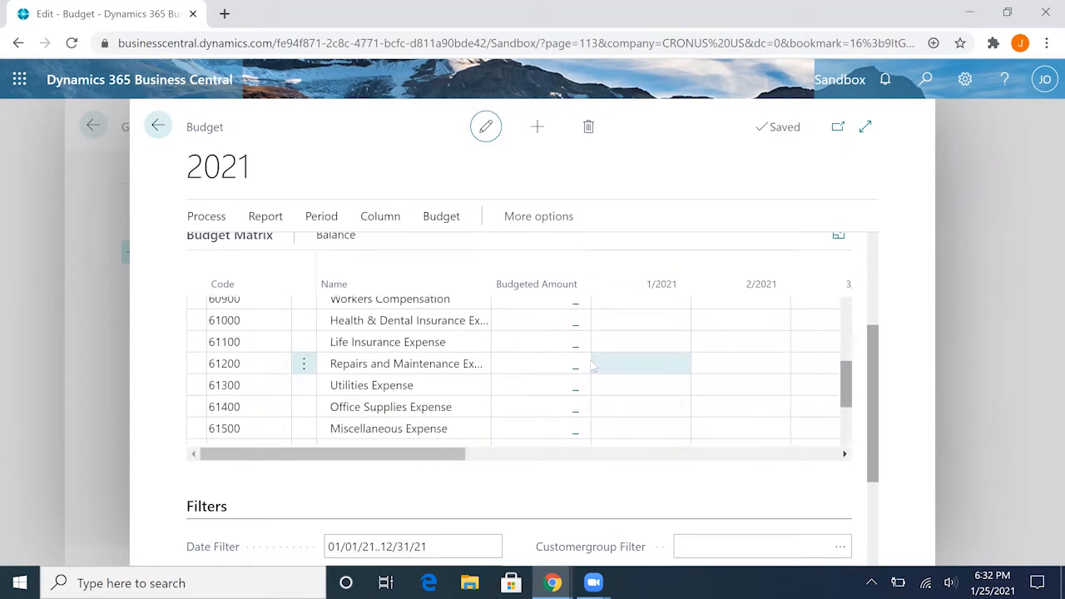
{"action": "left_click", "coordinate": [548, 409]}
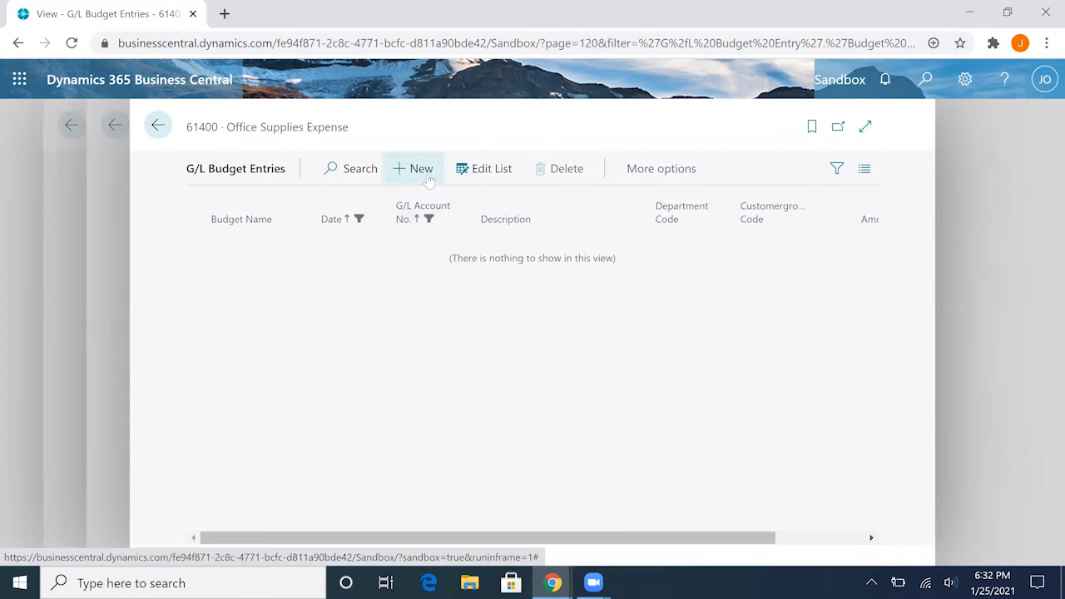
Add a new budget entry for account 61400 and set its date to 1/25/2021
{"action": "left_click", "coordinate": [421, 169]}
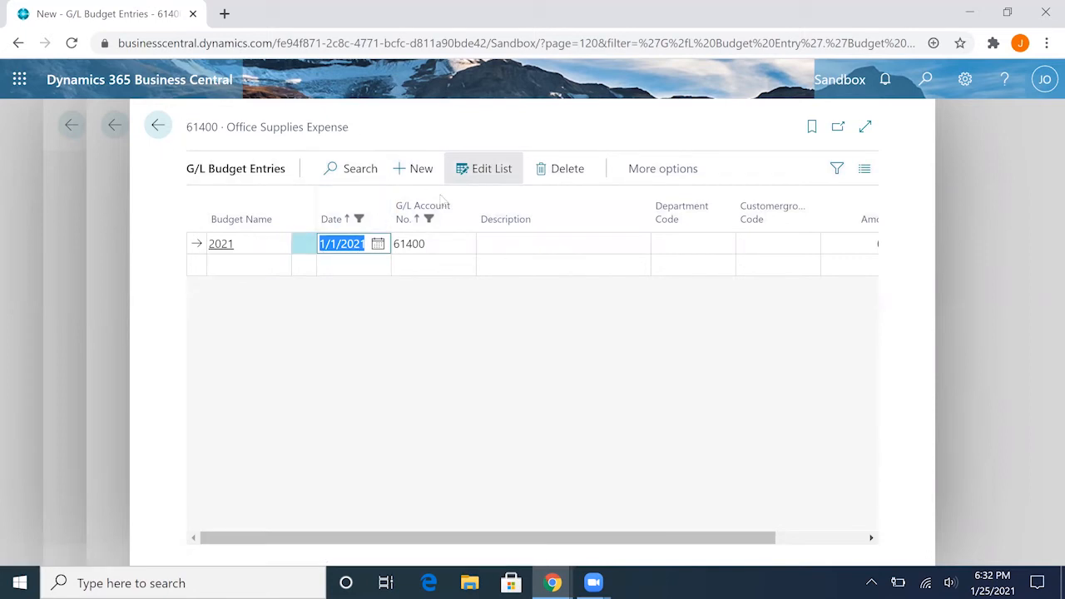
{"action": "left_click", "coordinate": [379, 246]}
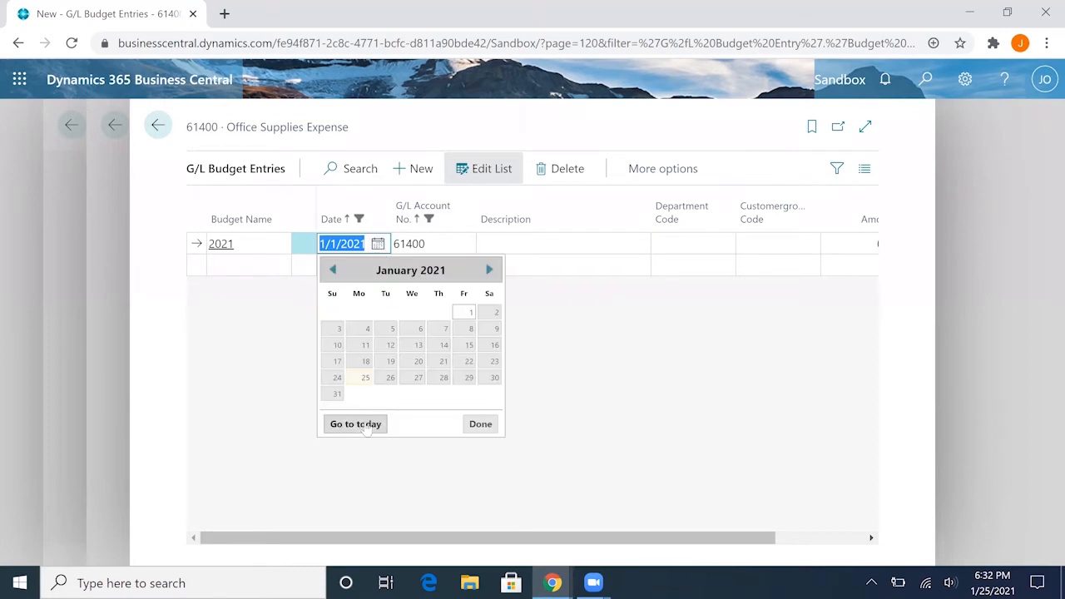
{"action": "left_click", "coordinate": [365, 379]}
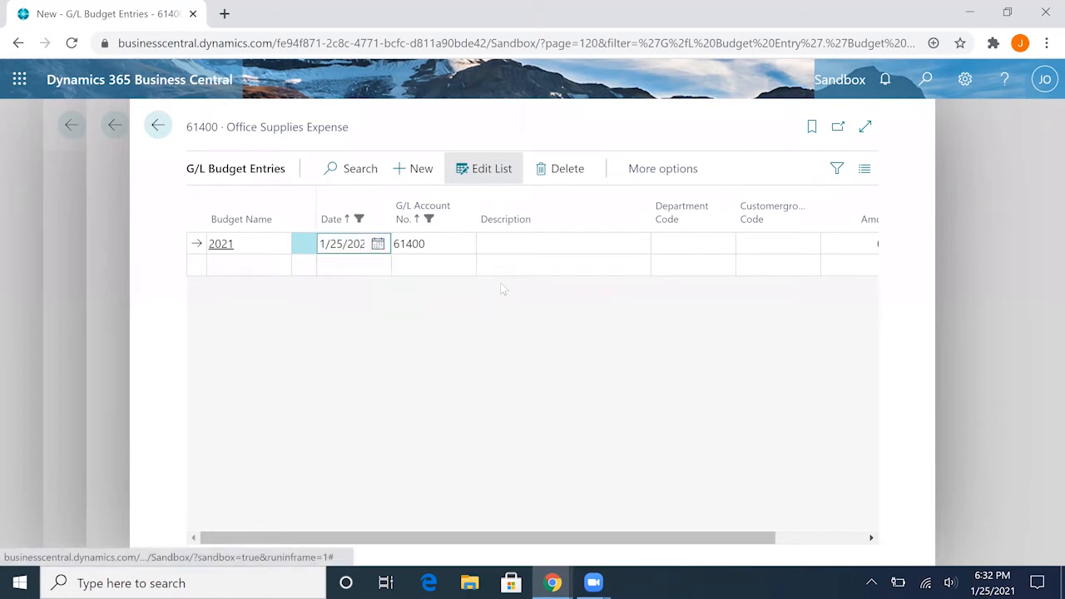
Complete the 1/25/2021 budget entry for account 61400 with the description Office Supplies and an amount of 400
{"action": "left_click", "coordinate": [564, 243]}
{"action": "type", "text": "Office"}
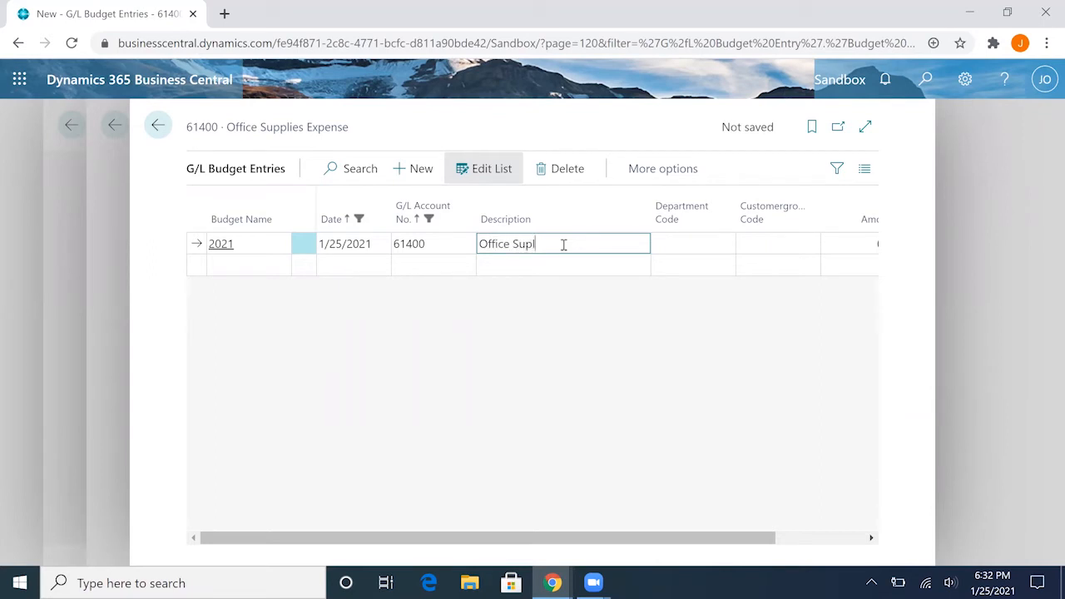
{"action": "type", "text": " Supplies"}
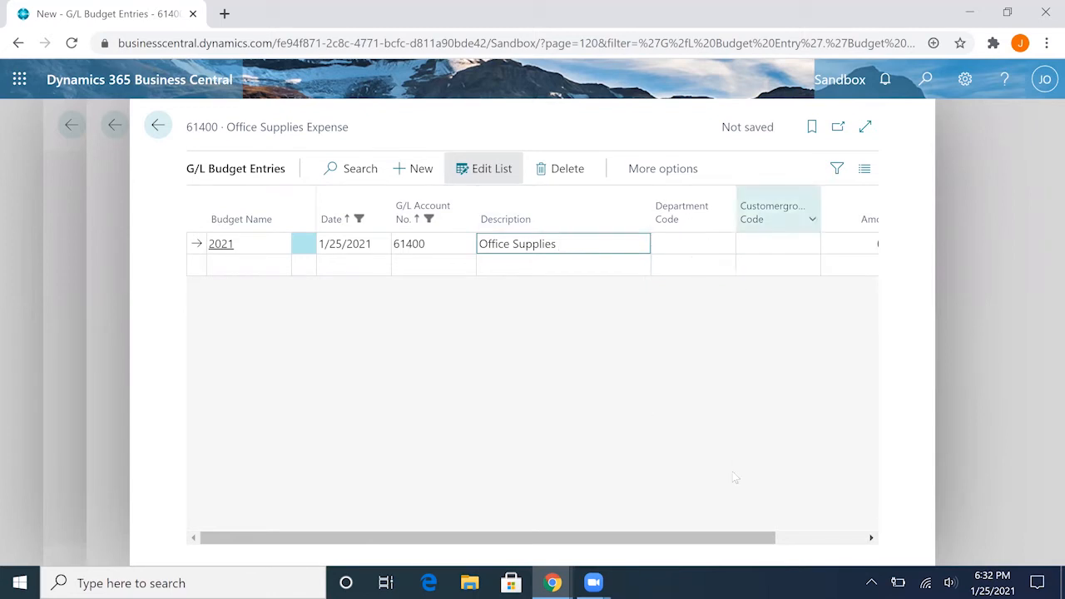
{"action": "left_click_drag", "start_coordinate": [729, 536], "coordinate": [819, 536]}
{"action": "left_click", "coordinate": [714, 243]}
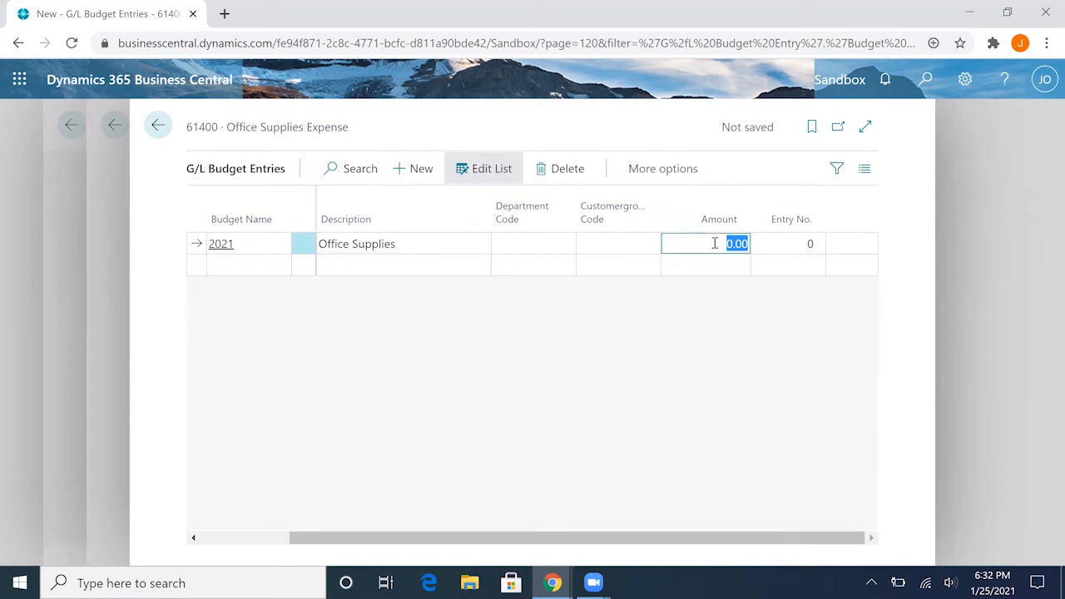
{"action": "key", "text": "BackSpace"}
{"action": "key", "text": "Return"}
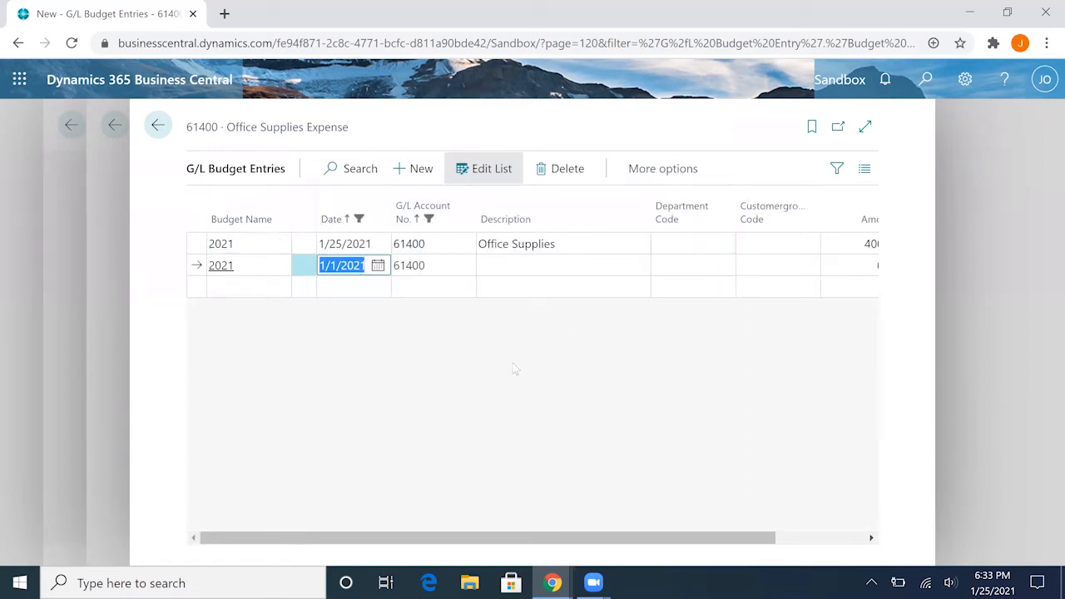
Date the second budget entry for account 61400 as 1/25/2021 and describe it as Office Supplies Building 2
{"action": "left_click", "coordinate": [379, 266]}
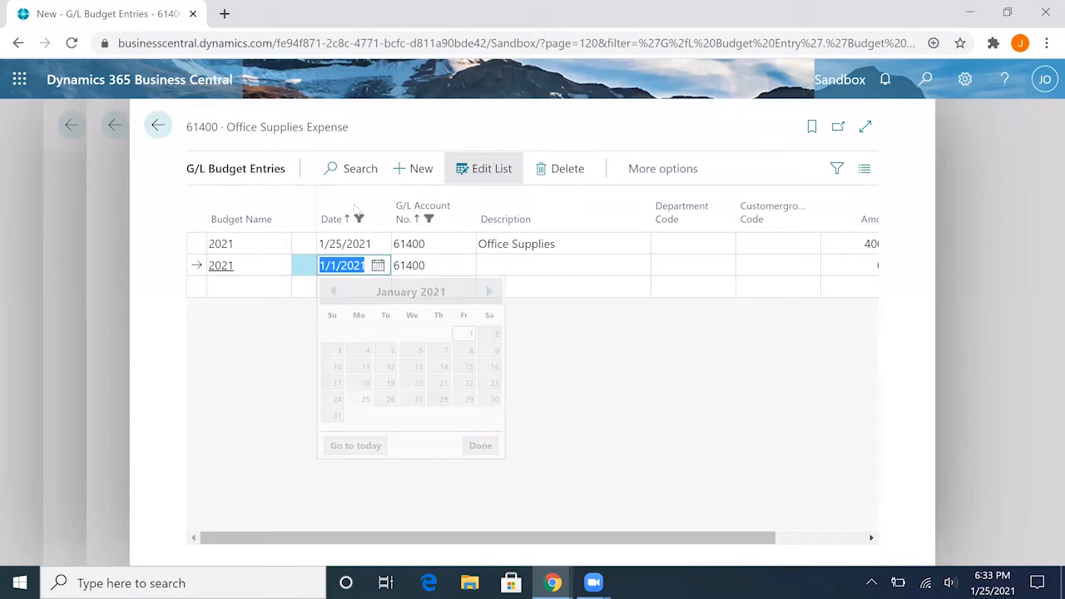
{"action": "left_click", "coordinate": [366, 400]}
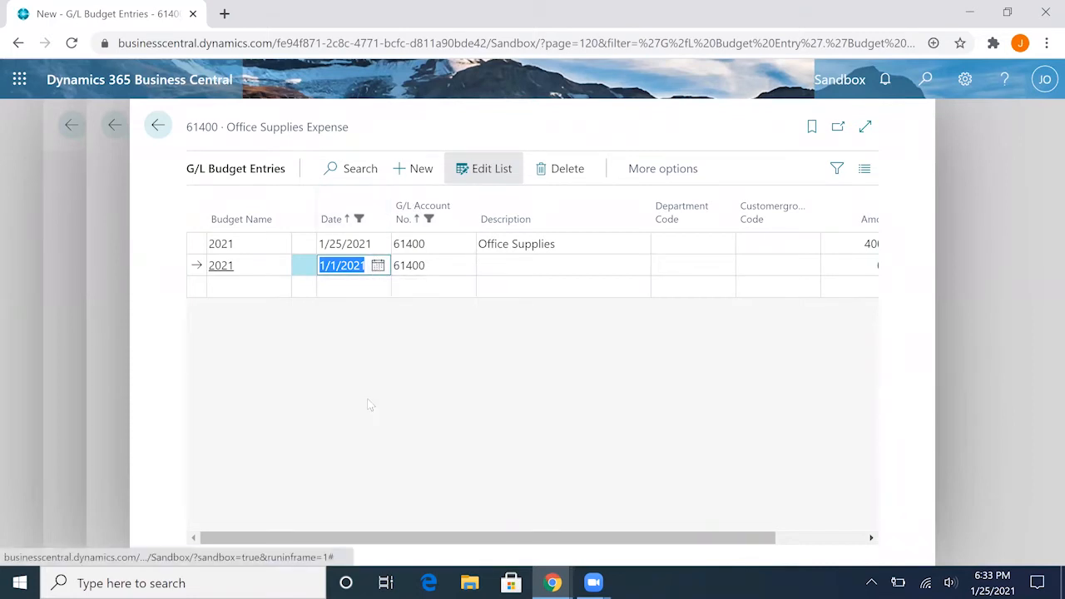
{"action": "left_click", "coordinate": [378, 266]}
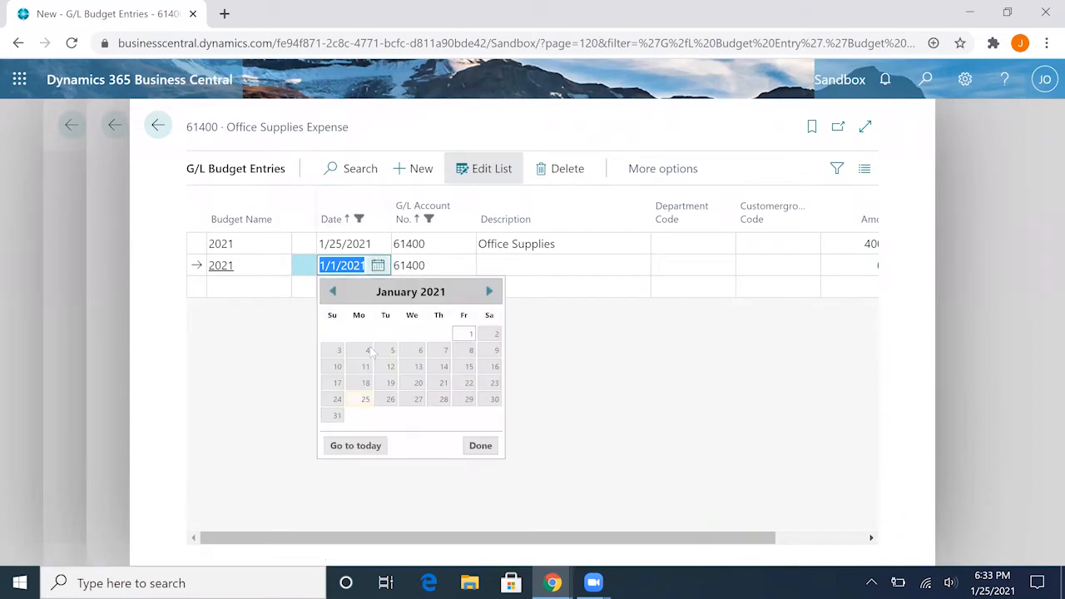
{"action": "left_click", "coordinate": [363, 403]}
{"action": "left_click", "coordinate": [523, 271]}
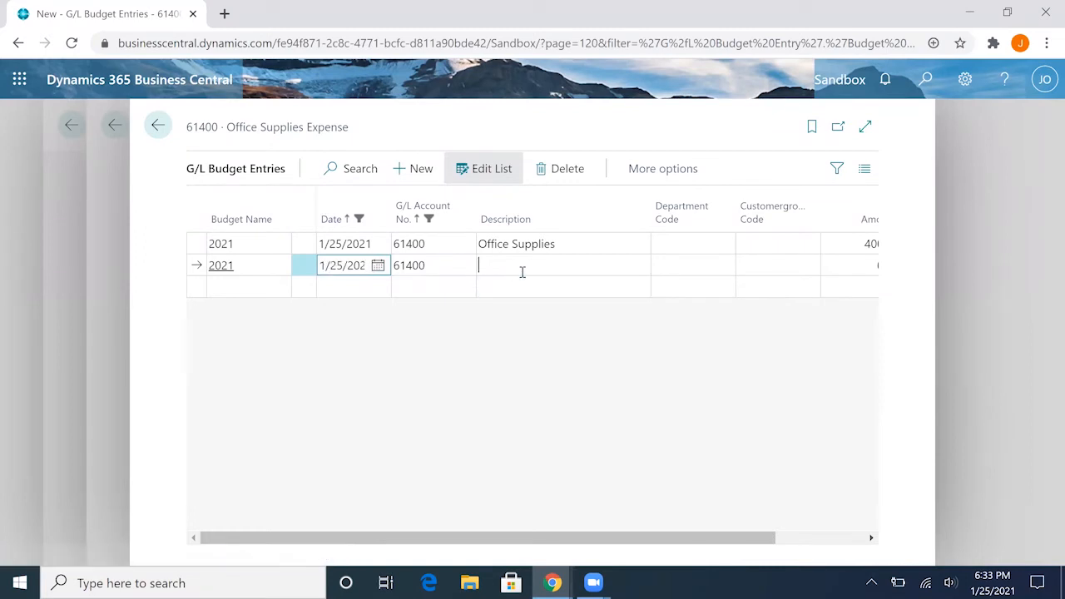
{"action": "type", "text": "Office"}
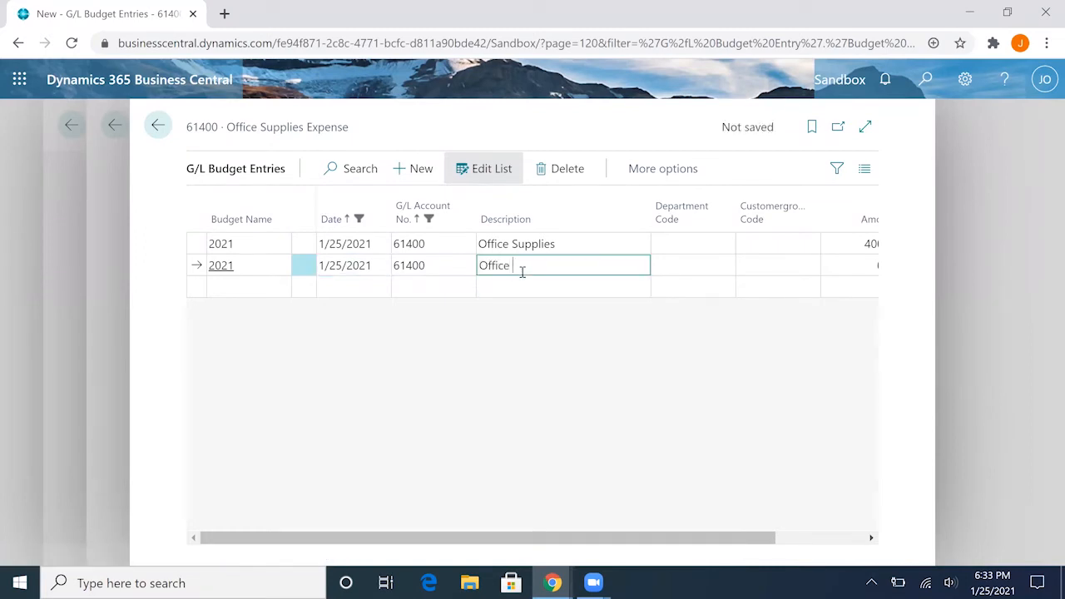
{"action": "type", "text": " Supplies Building 2"}
{"action": "left_click", "coordinate": [687, 425]}
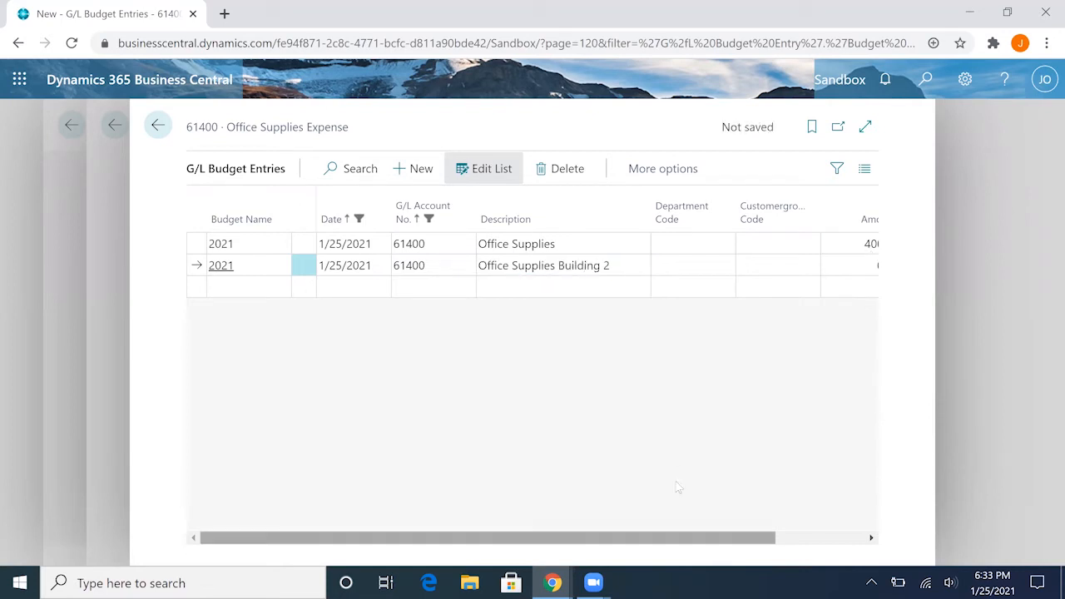
Set the amount of the Office Supplies Building 2 budget entry to 400 and check both entry lines
{"action": "left_click_drag", "start_coordinate": [678, 537], "coordinate": [722, 537]}
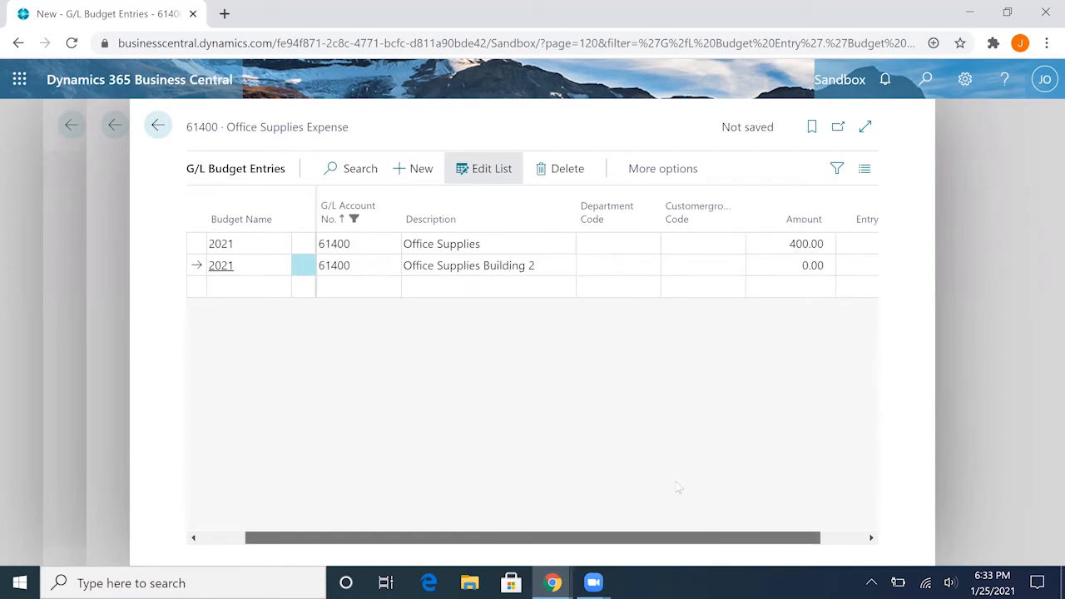
{"action": "left_click", "coordinate": [803, 263]}
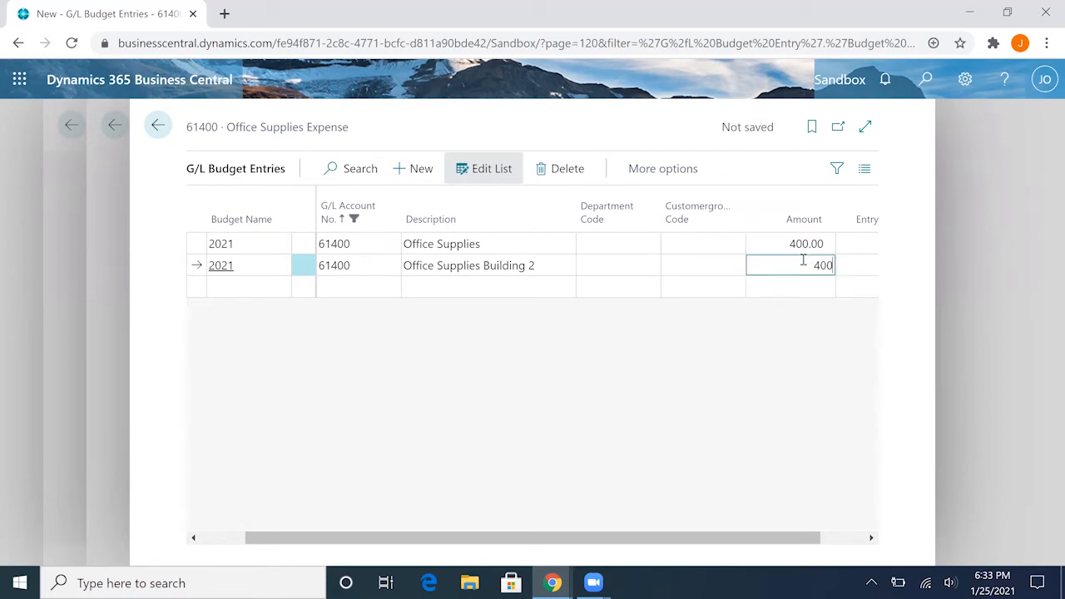
{"action": "type", "text": "400"}
{"action": "left_click", "coordinate": [723, 466]}
{"action": "left_click_drag", "start_coordinate": [776, 537], "coordinate": [732, 538]}
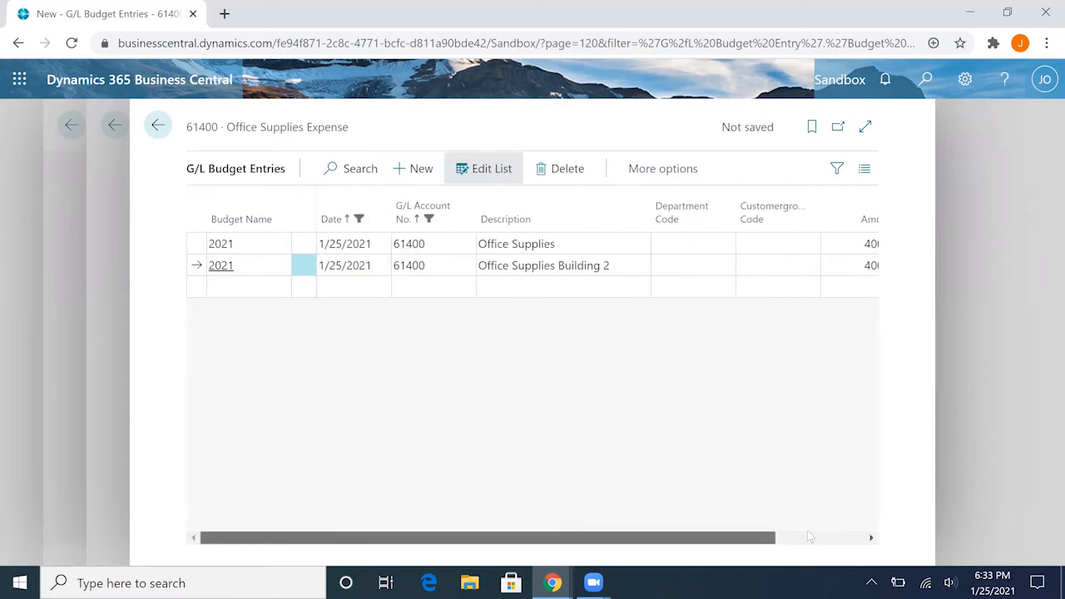
{"action": "left_click", "coordinate": [808, 533]}
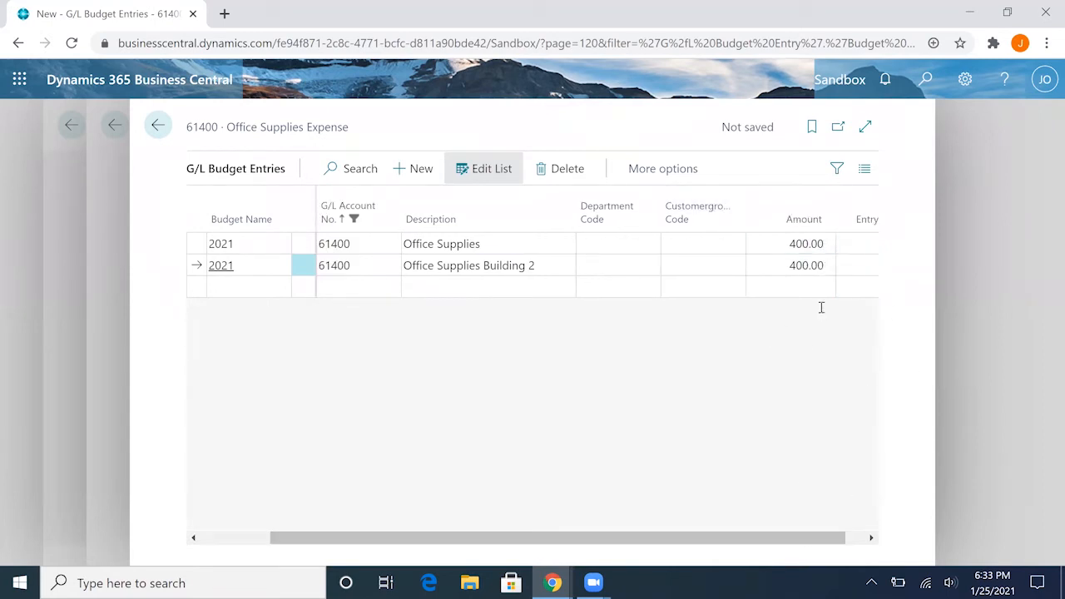
Return to the 2021 budget matrix and check the budgeted amount of account 61400 for 1/2021
{"action": "left_click", "coordinate": [158, 126]}
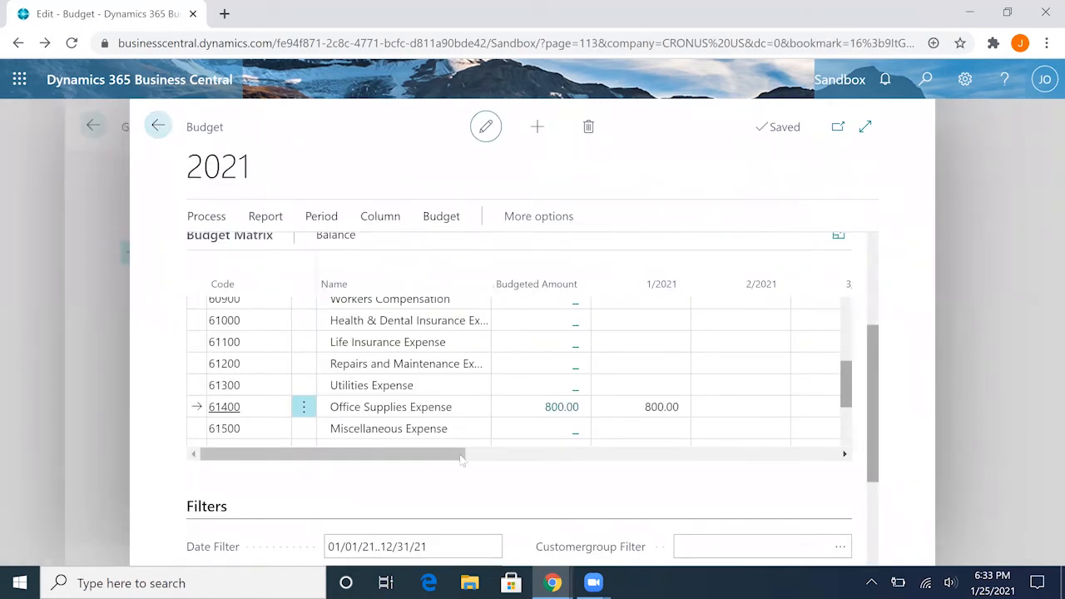
{"action": "left_click_drag", "start_coordinate": [463, 460], "coordinate": [500, 431]}
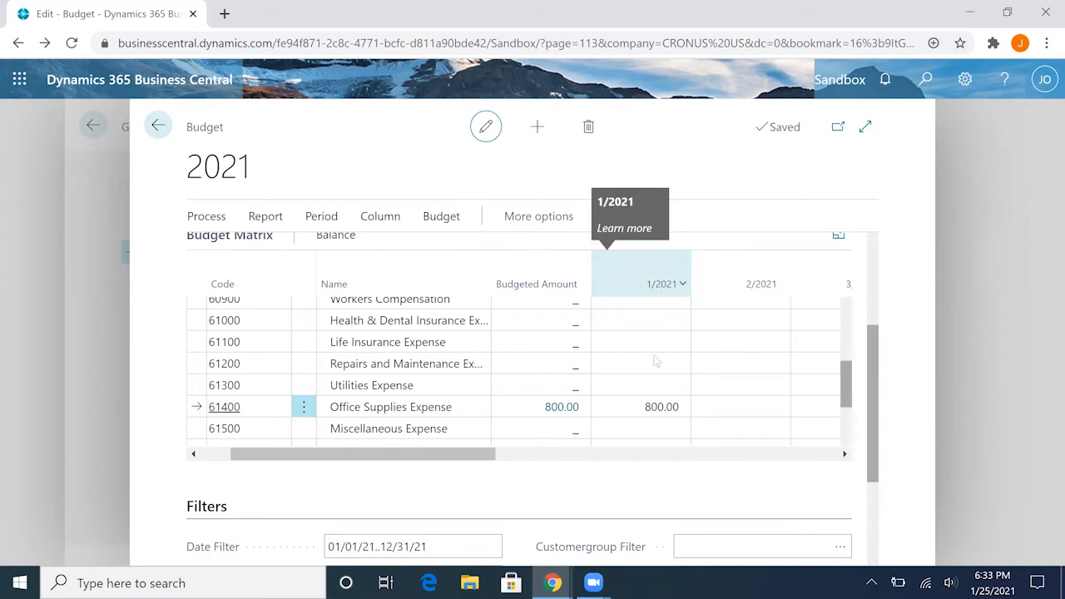
{"action": "left_click", "coordinate": [647, 407]}
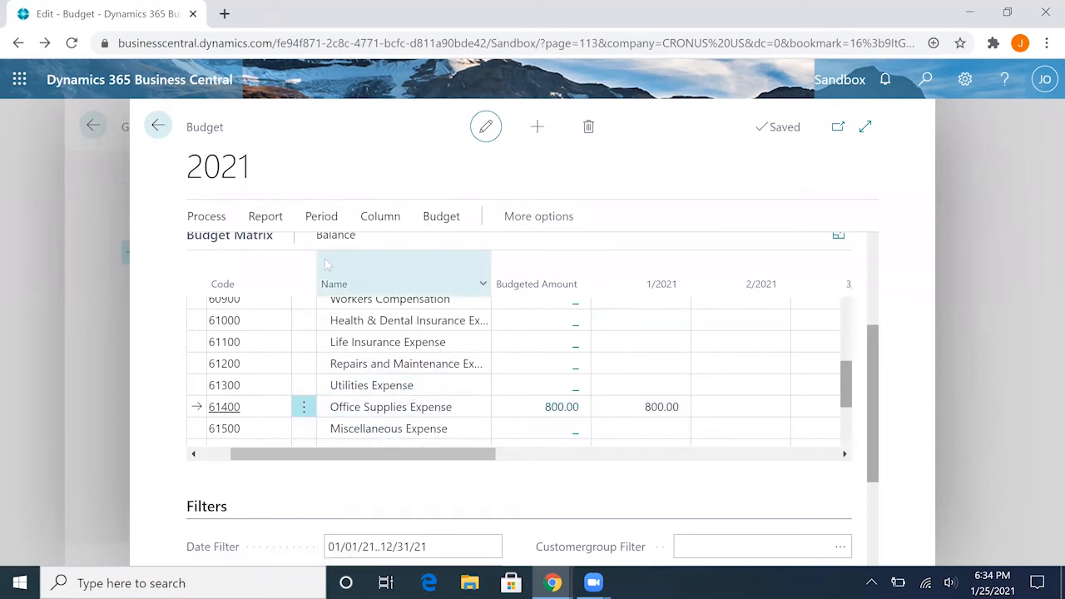
Search for the payment journal and open the Payment Journals page
{"action": "key", "text": "alt+q"}
{"action": "type", "text": "pay"}
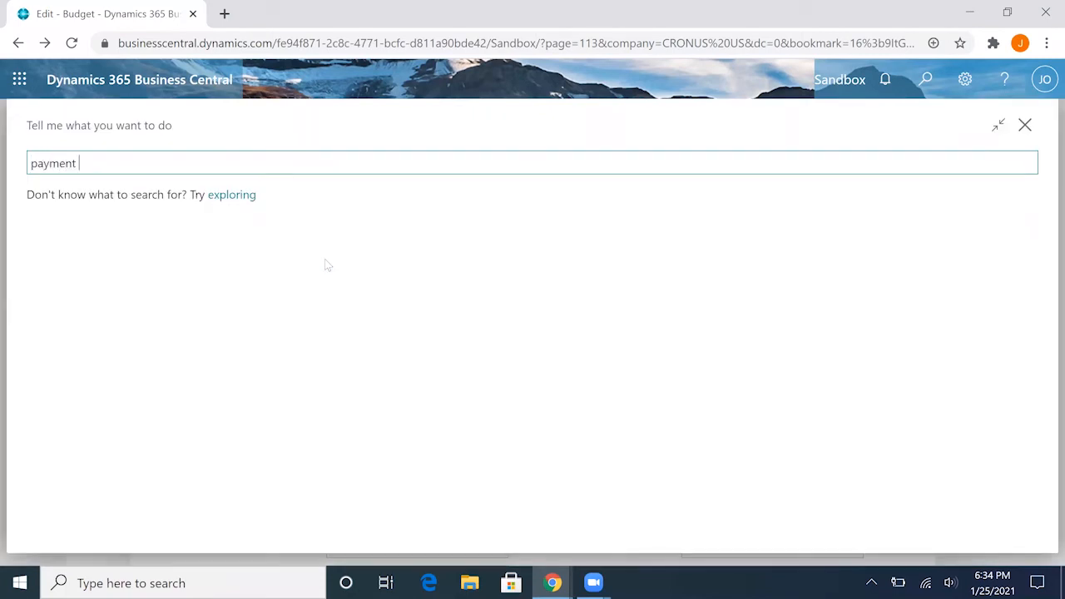
{"action": "type", "text": "ment "}
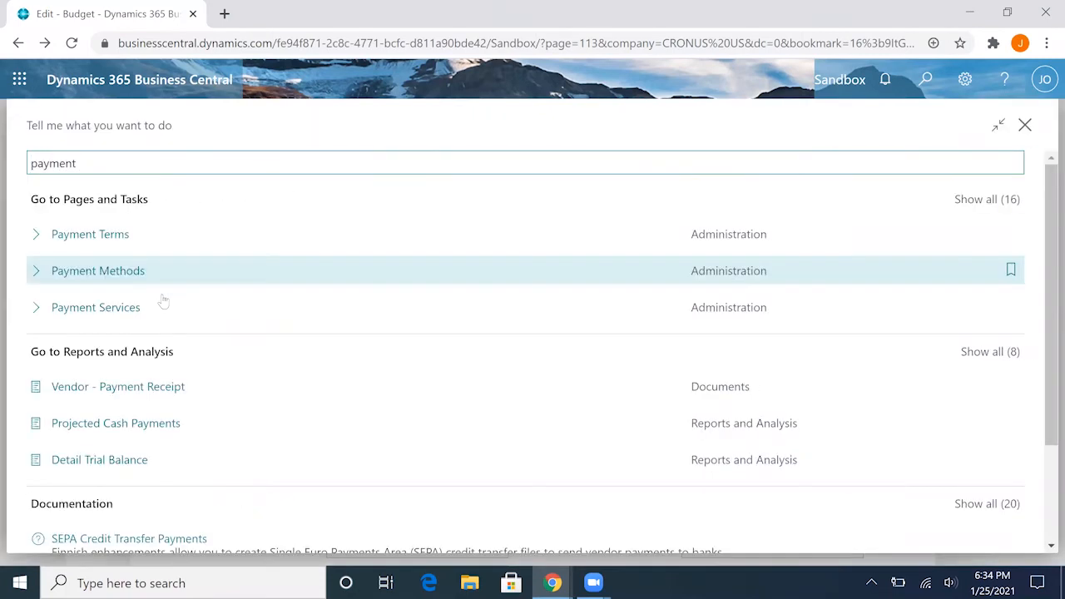
{"action": "type", "text": "journa"}
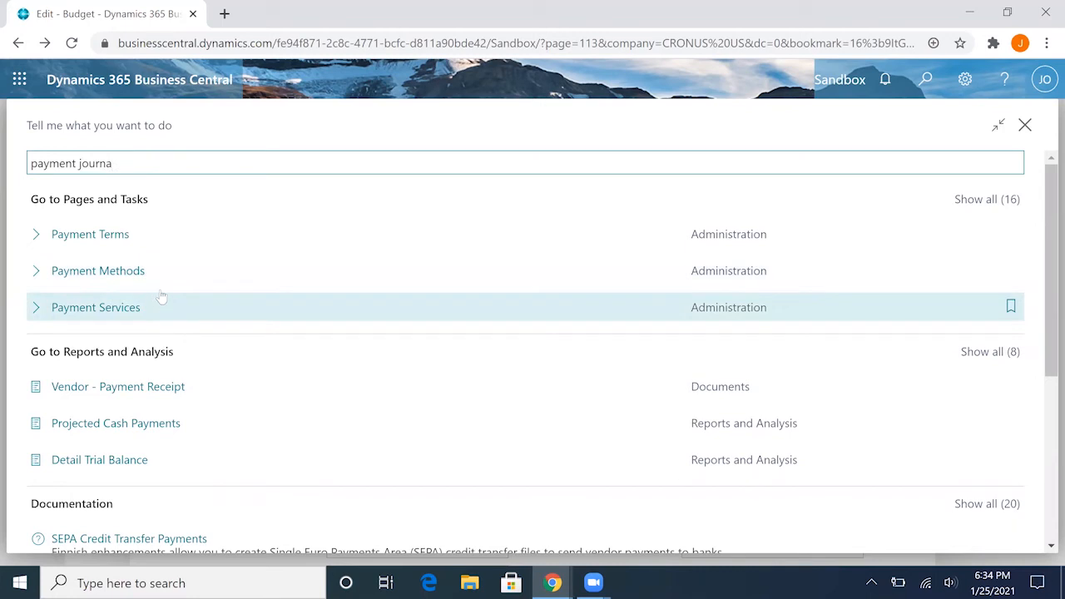
{"action": "left_click", "coordinate": [138, 235]}
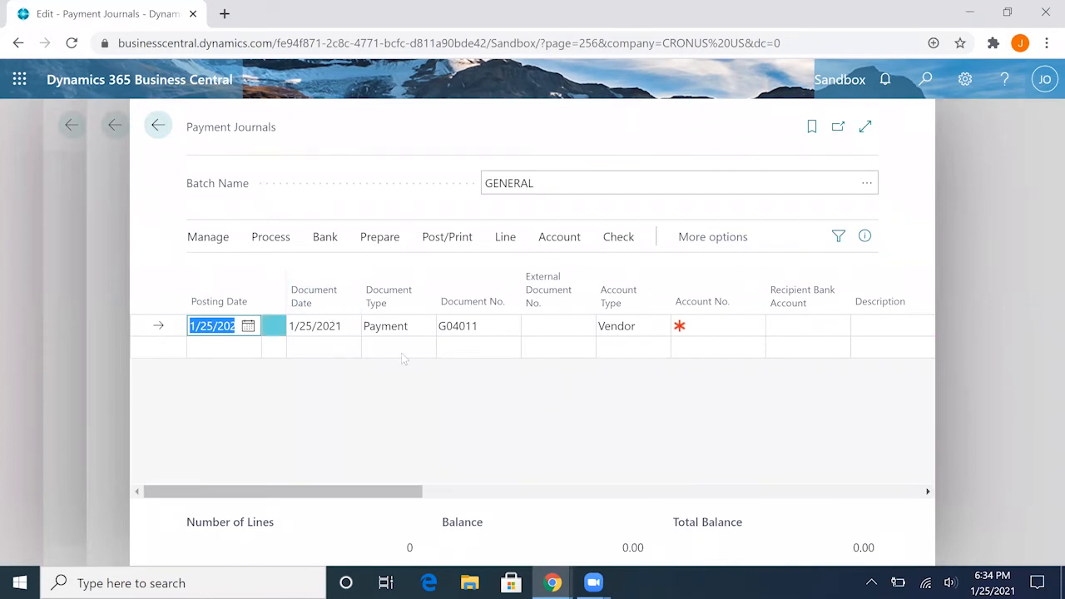
Set the payment line's account type to G/L Account and select account 61400, Office Supplies Expense
{"action": "left_click", "coordinate": [633, 327]}
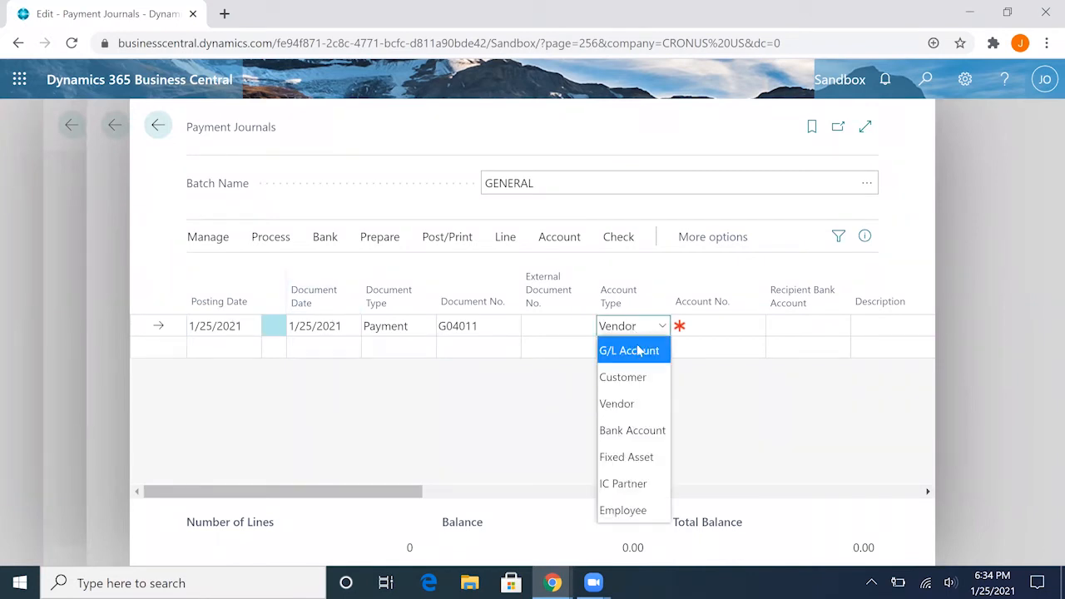
{"action": "left_click", "coordinate": [640, 350]}
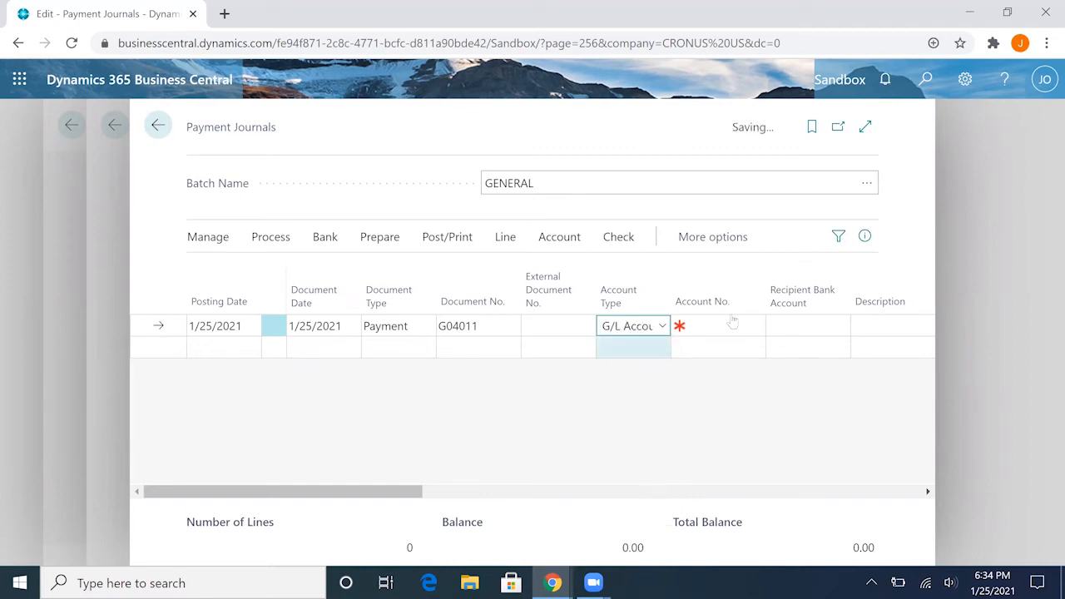
{"action": "left_click", "coordinate": [726, 326]}
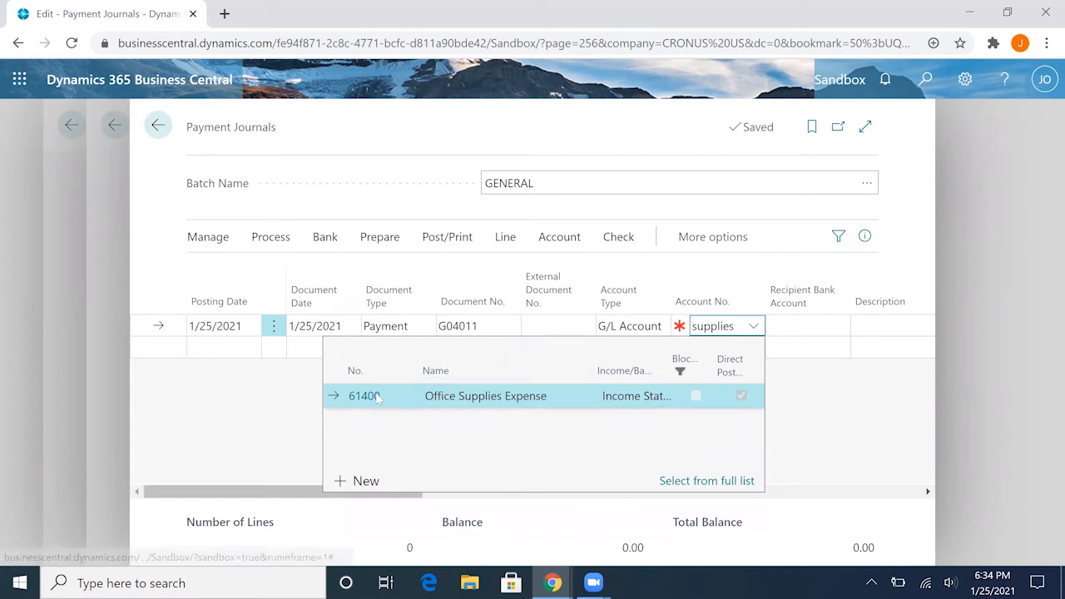
{"action": "left_click", "coordinate": [376, 396]}
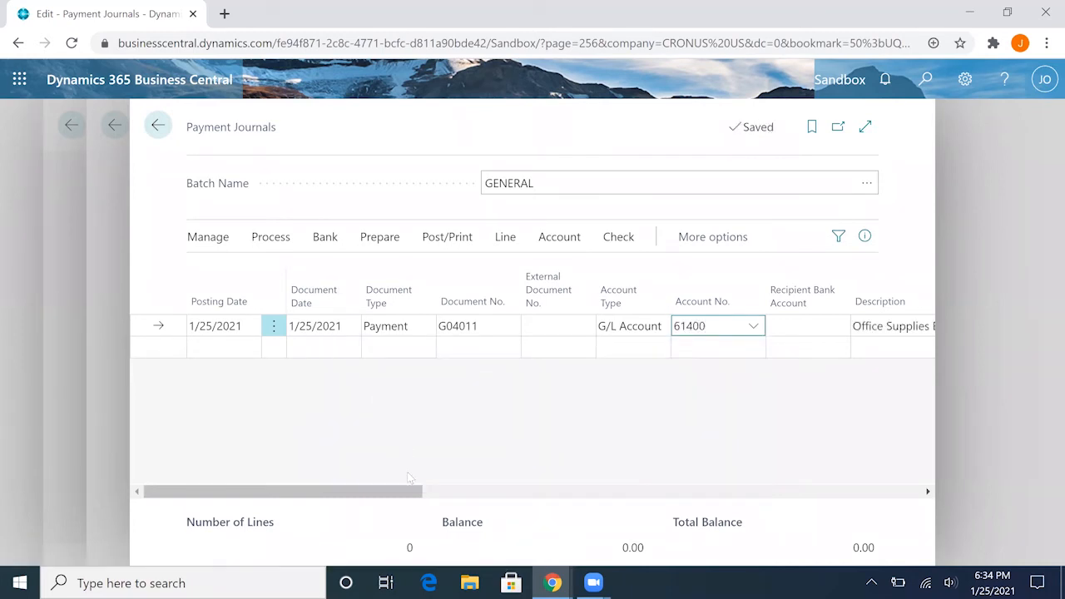
Set the payment line's payment method code to CASH and its payment reference to TESTDEMO2
{"action": "scroll", "coordinate": [403, 493], "scroll_direction": "right", "scroll_amount": 3}
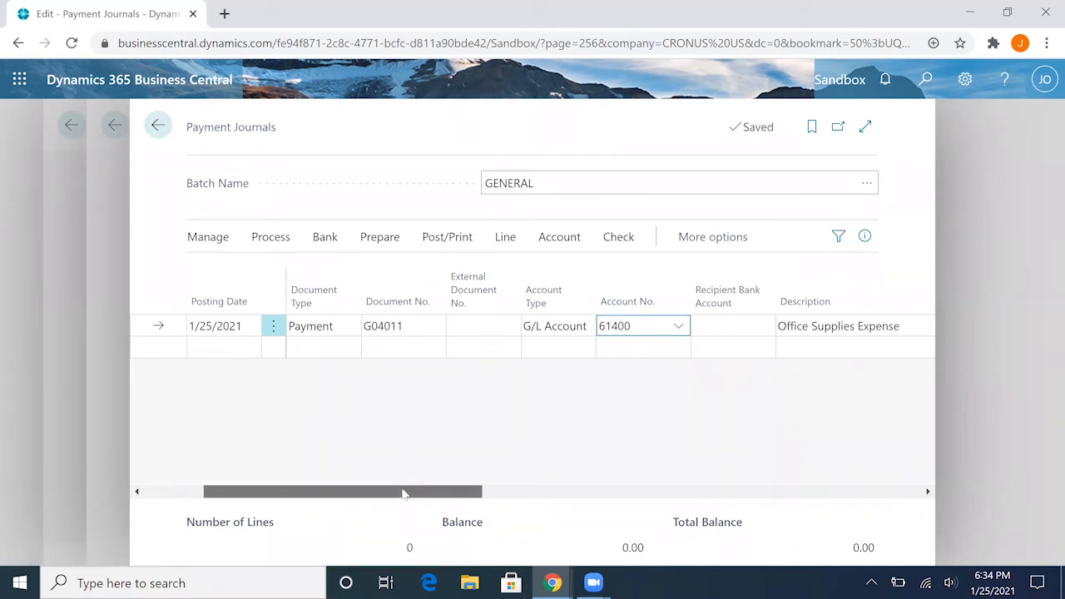
{"action": "scroll", "coordinate": [403, 494], "scroll_direction": "right", "scroll_amount": 5}
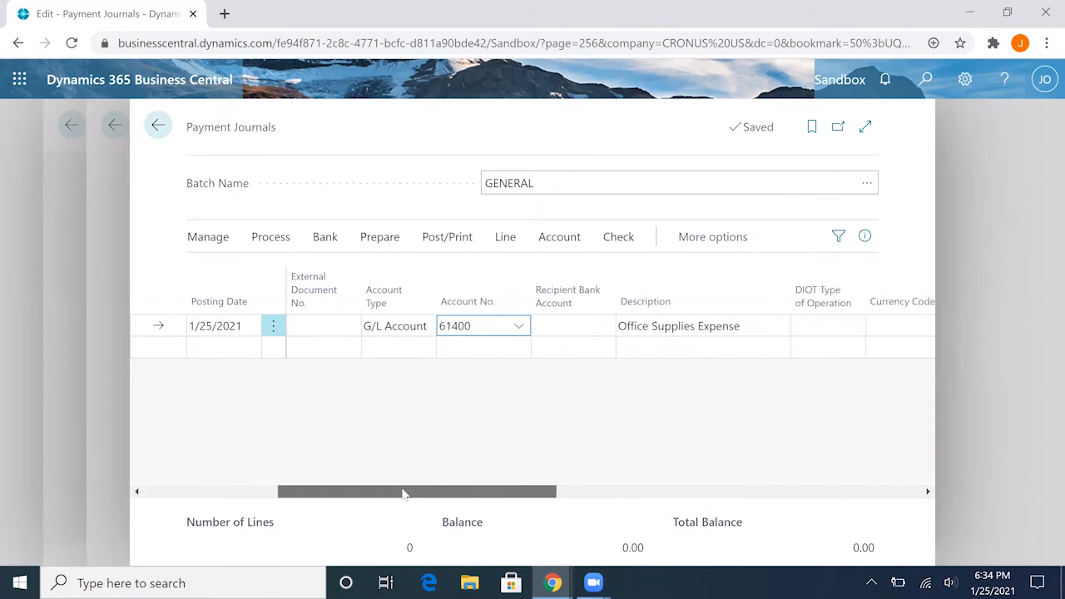
{"action": "scroll", "coordinate": [403, 493], "scroll_direction": "right", "scroll_amount": 2}
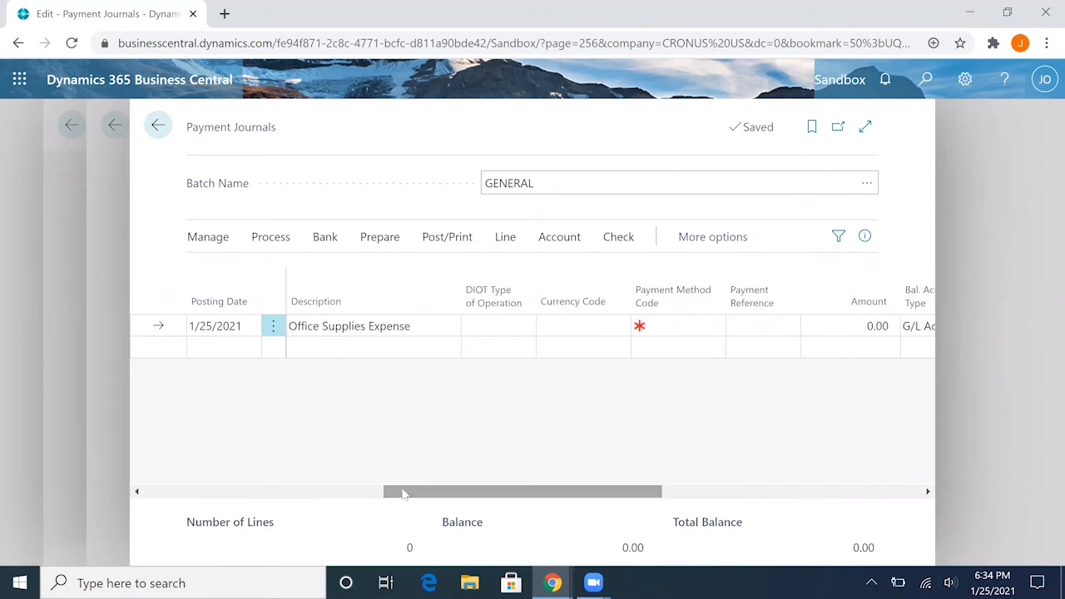
{"action": "left_click", "coordinate": [713, 325]}
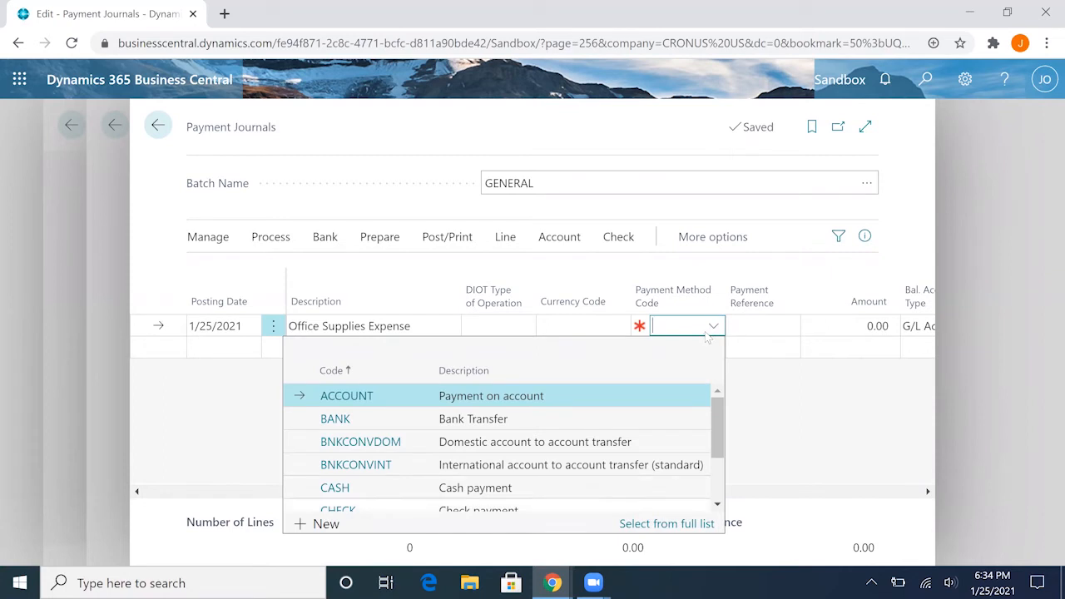
{"action": "left_click", "coordinate": [424, 491]}
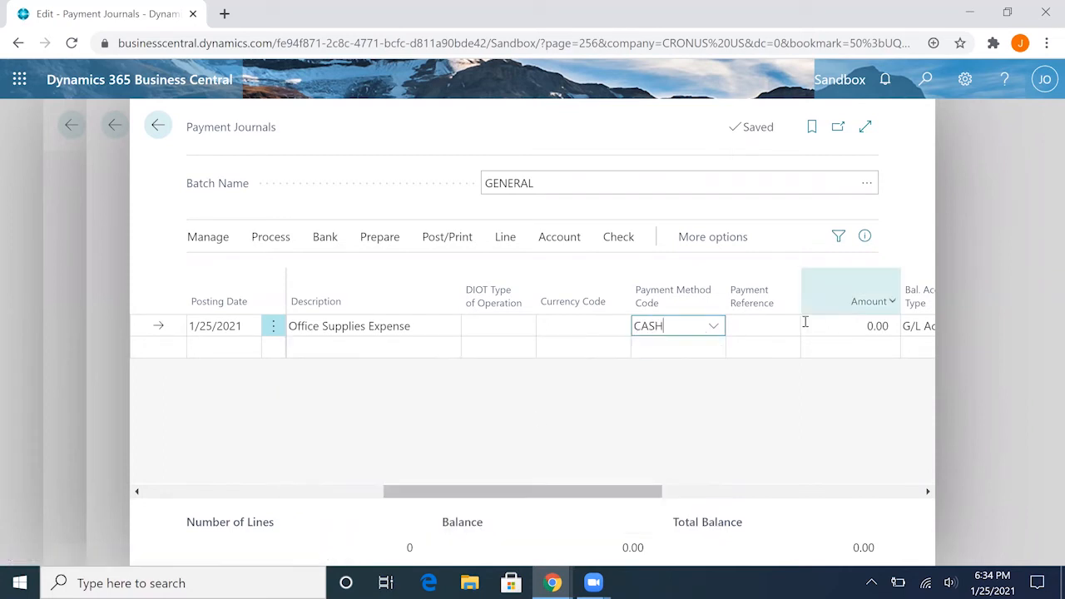
{"action": "left_click", "coordinate": [778, 328]}
{"action": "type", "text": "TEST"}
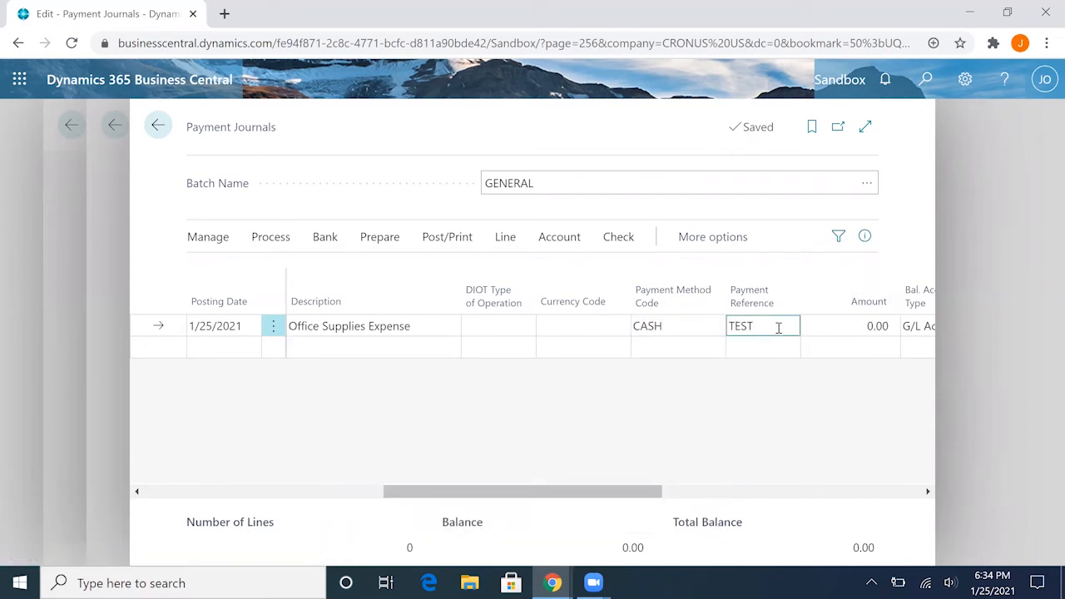
{"action": "type", "text": "DEMO2"}
{"action": "scroll", "coordinate": [639, 493], "scroll_direction": "right", "scroll_amount": 5}
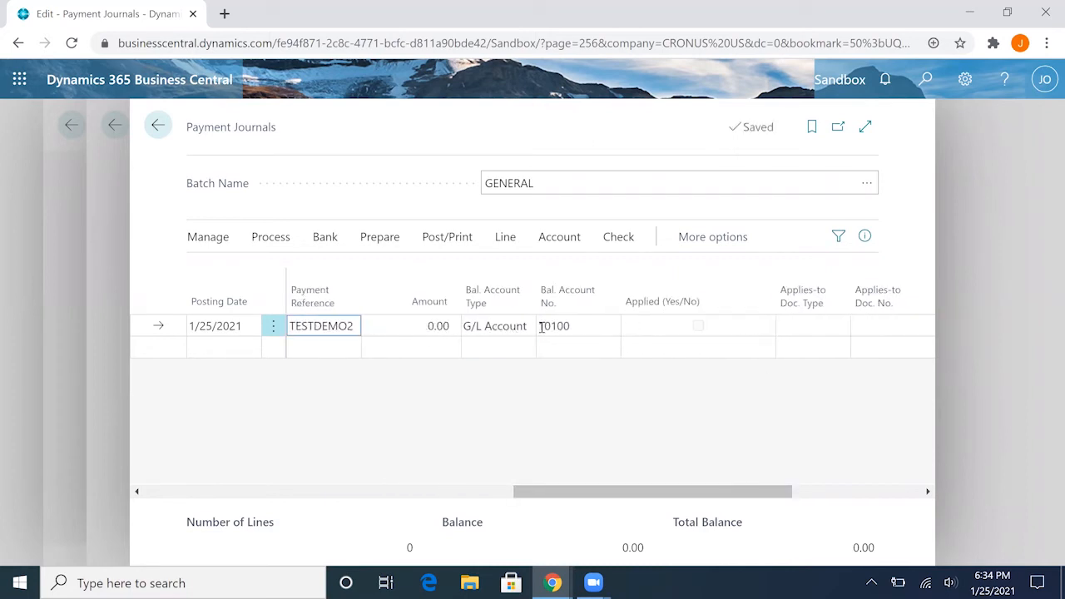
Enter an amount of 10 on the Office Supplies Expense payment line
{"action": "left_click", "coordinate": [433, 325]}
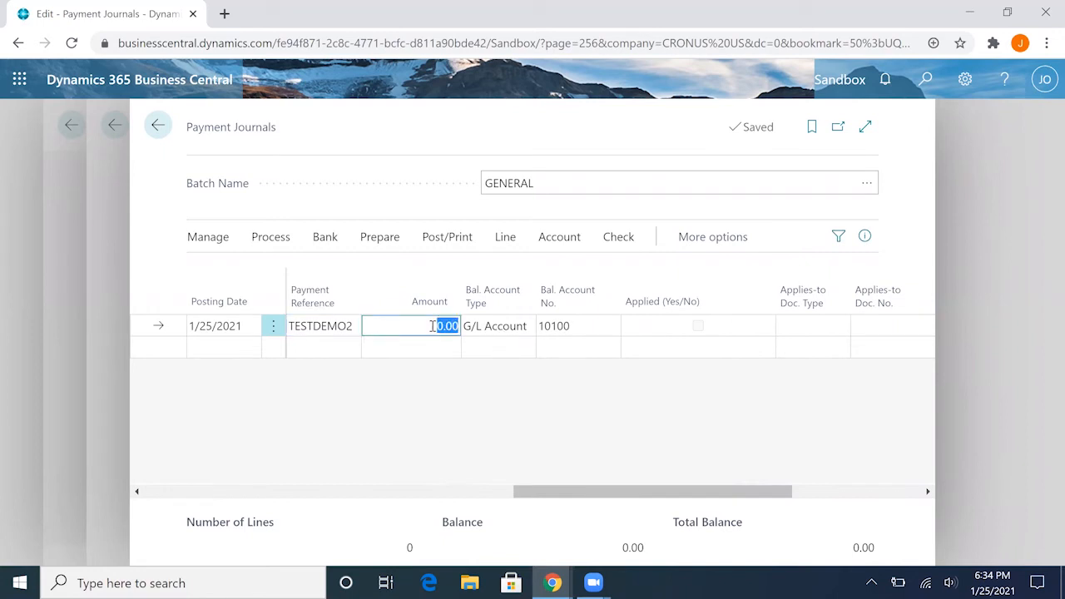
{"action": "key", "text": "BackSpace"}
{"action": "type", "text": "10"}
{"action": "left_click", "coordinate": [535, 432]}
Preview the posting of the payment journal line and examine the accounts and amounts of its G/L entries
{"action": "left_click_drag", "start_coordinate": [621, 489], "coordinate": [778, 491]}
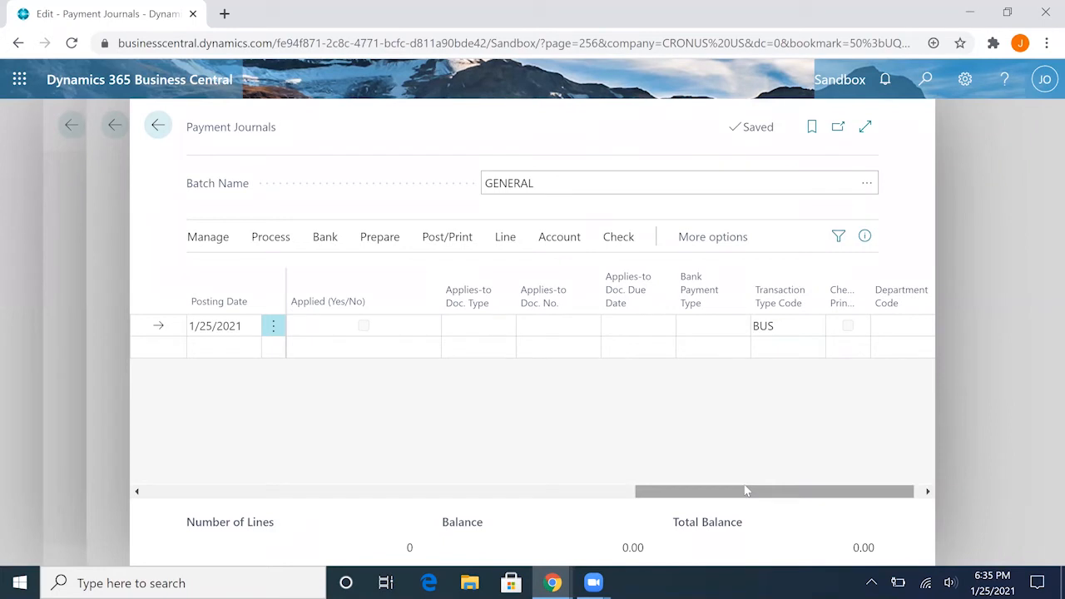
{"action": "left_click", "coordinate": [442, 239]}
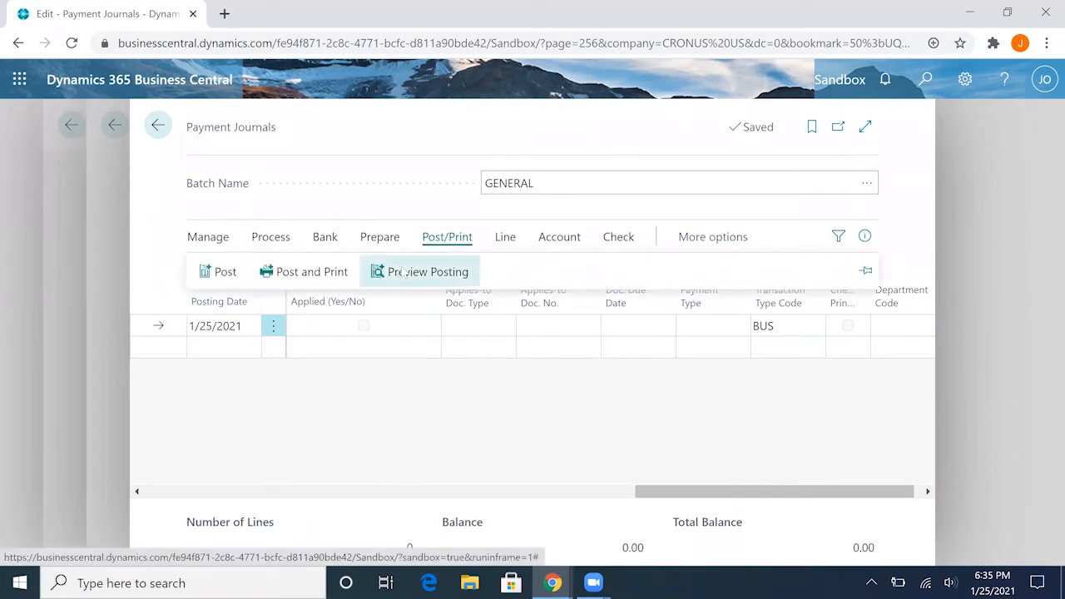
{"action": "left_click", "coordinate": [404, 271]}
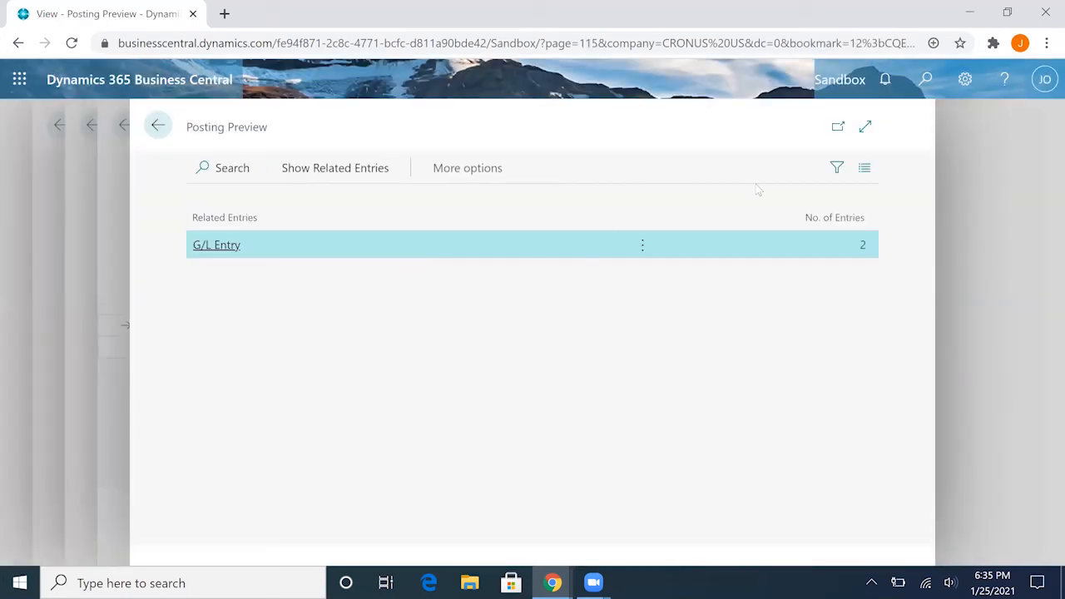
{"action": "left_click", "coordinate": [865, 245]}
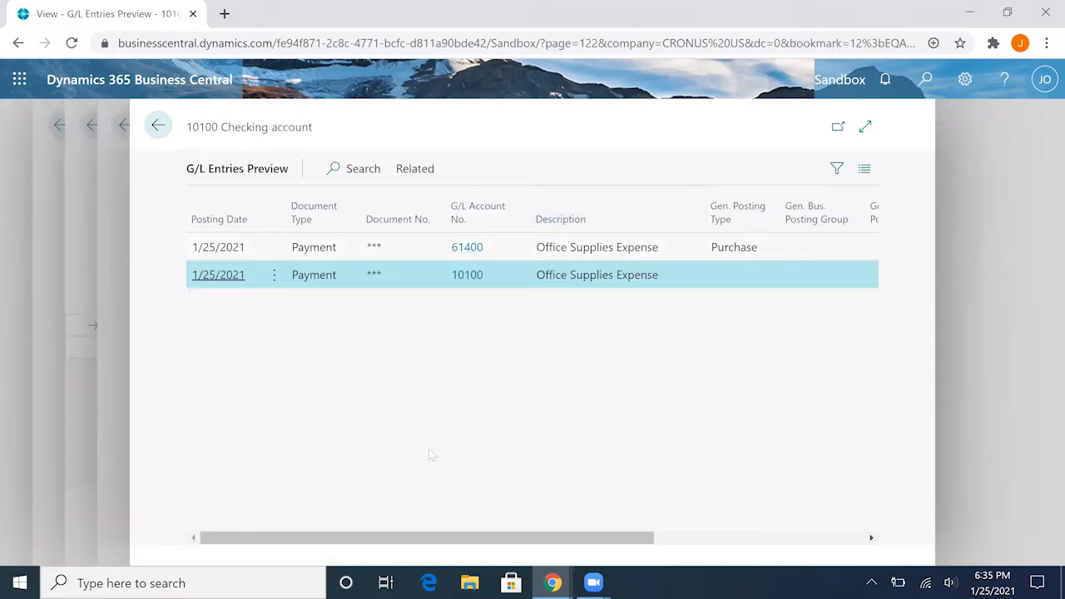
{"action": "scroll", "coordinate": [429, 448], "scroll_direction": "right", "scroll_amount": 2}
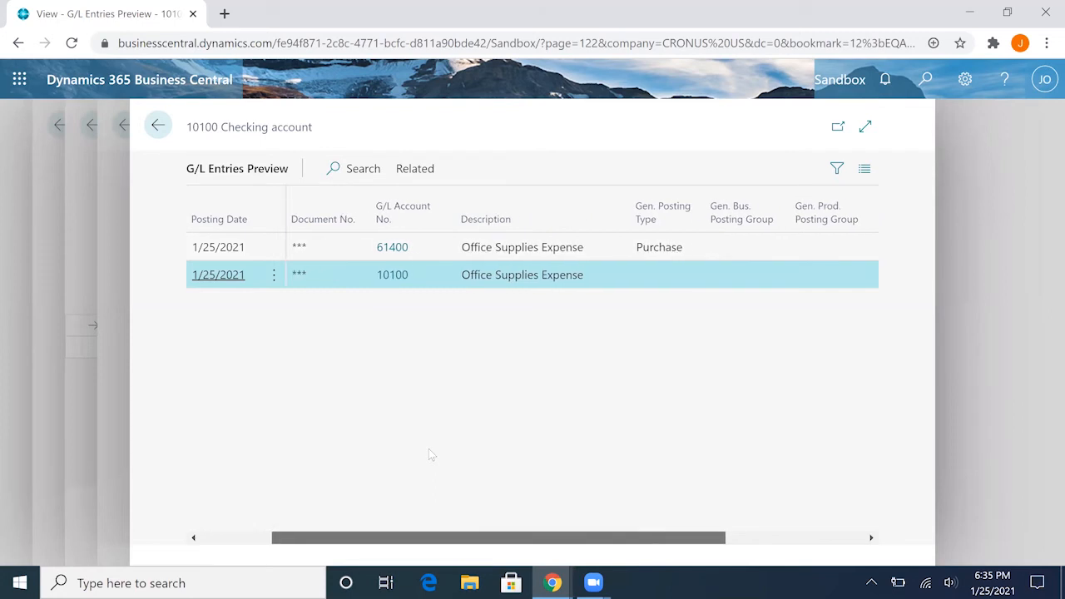
{"action": "scroll", "coordinate": [428, 448], "scroll_direction": "right", "scroll_amount": 2}
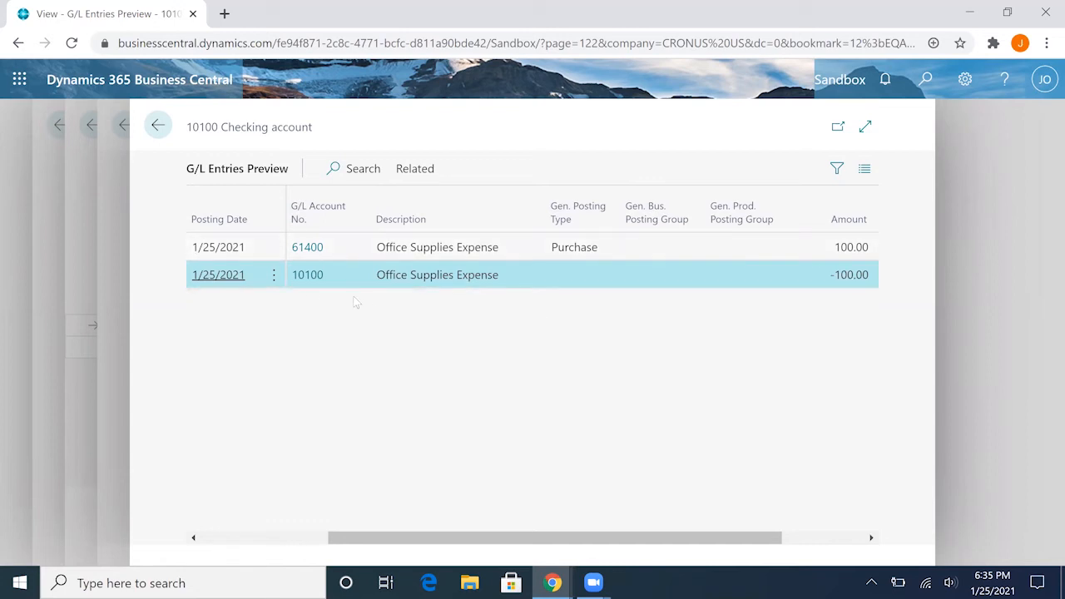
{"action": "left_click", "coordinate": [159, 127]}
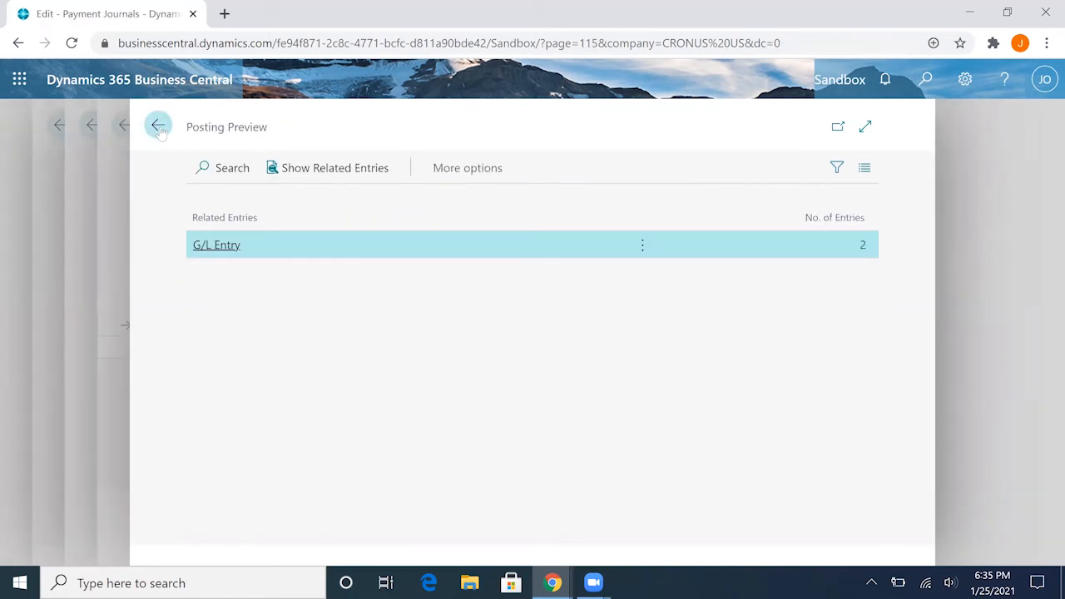
{"action": "left_click", "coordinate": [159, 126]}
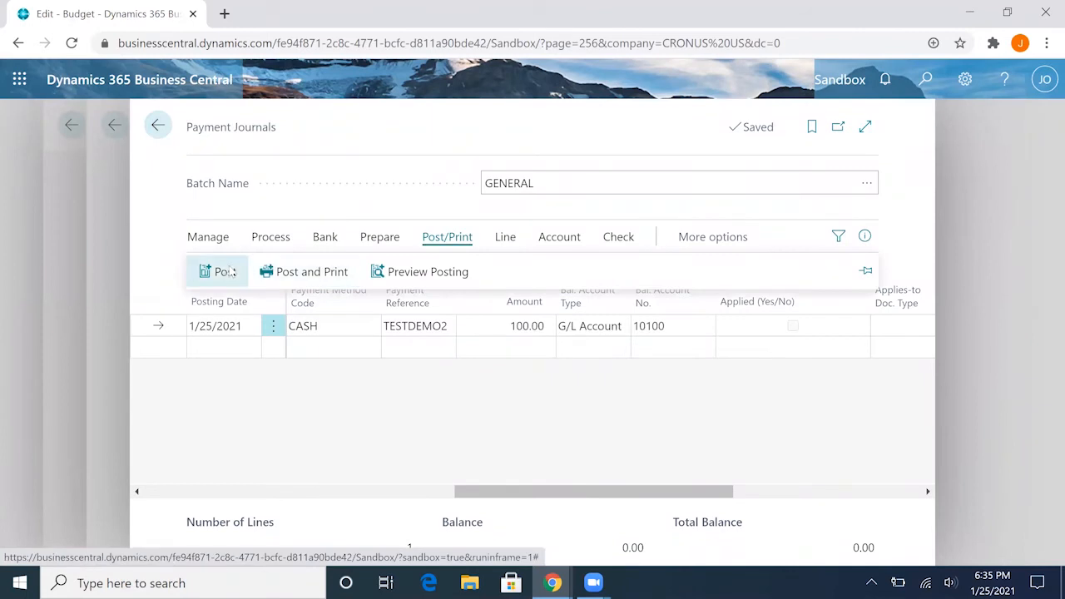
Post the payment journal line, confirm the posting, and return to the 2021 budget
{"action": "left_click", "coordinate": [225, 271]}
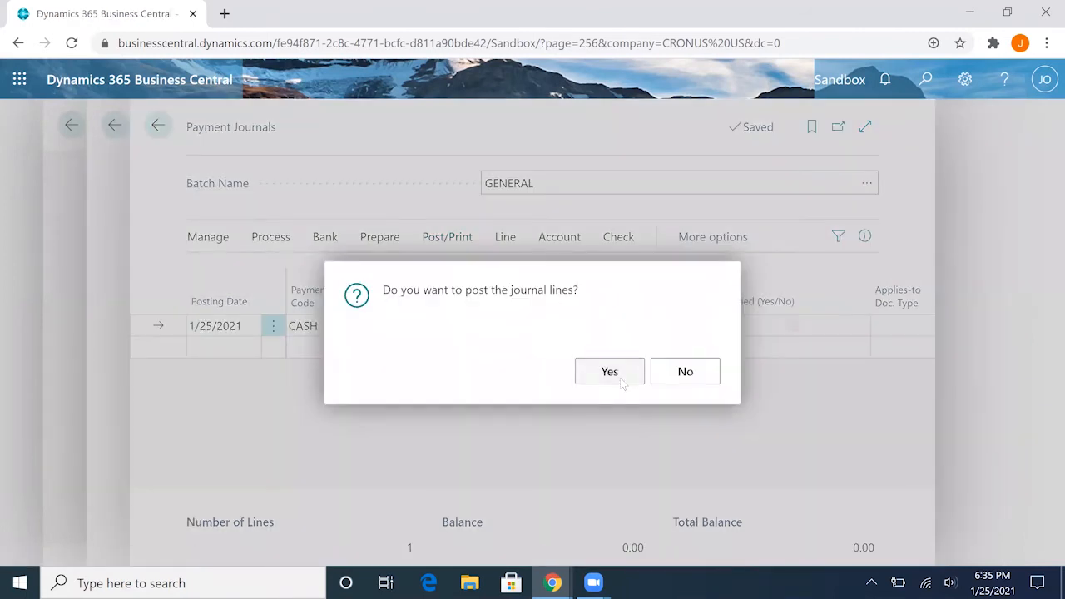
{"action": "left_click", "coordinate": [612, 374]}
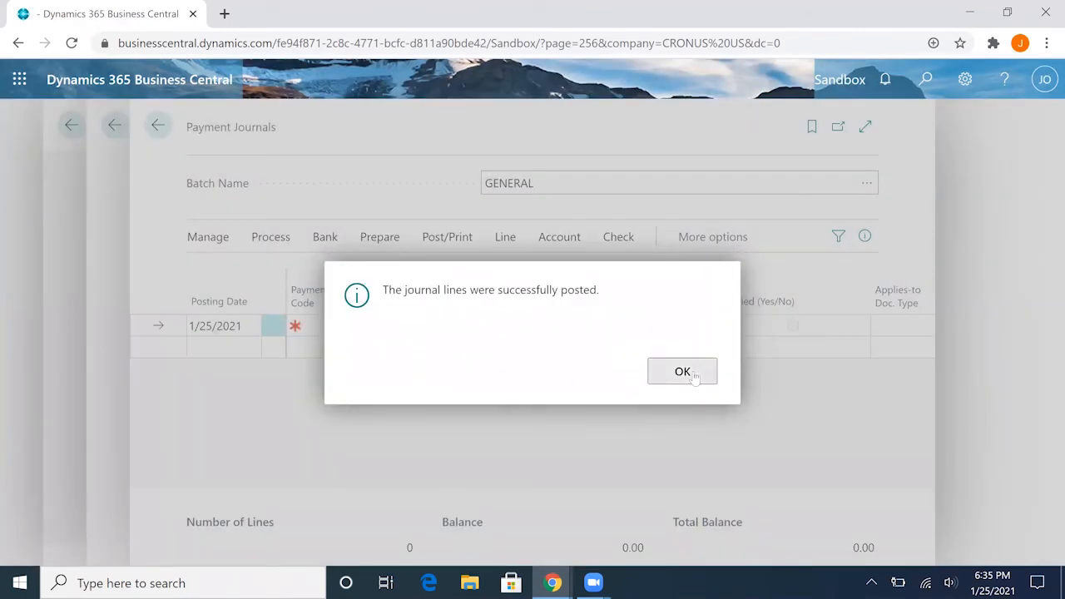
{"action": "left_click", "coordinate": [682, 372]}
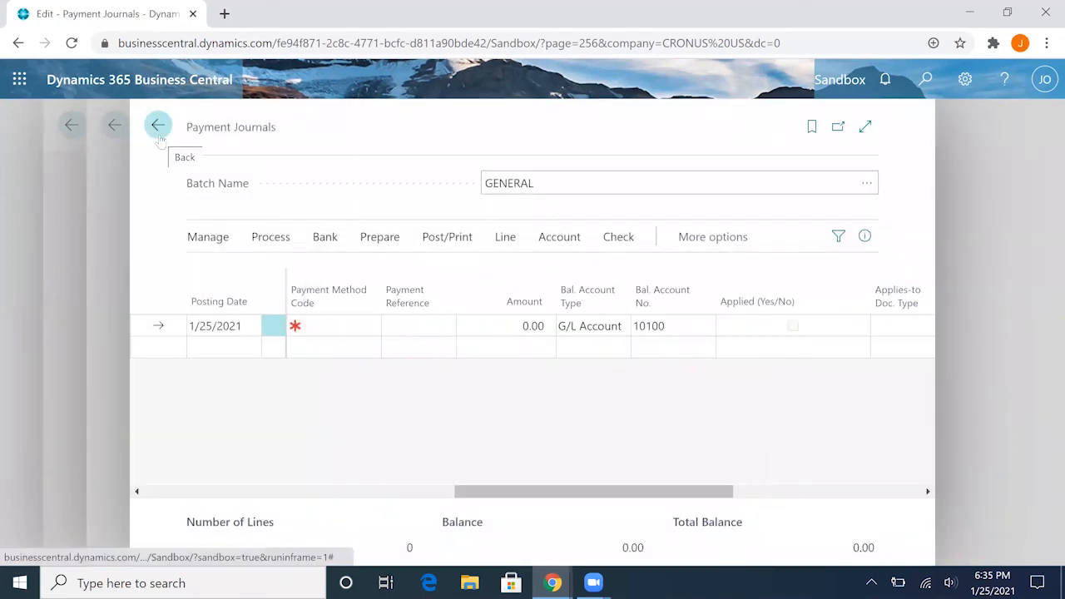
{"action": "left_click", "coordinate": [158, 131]}
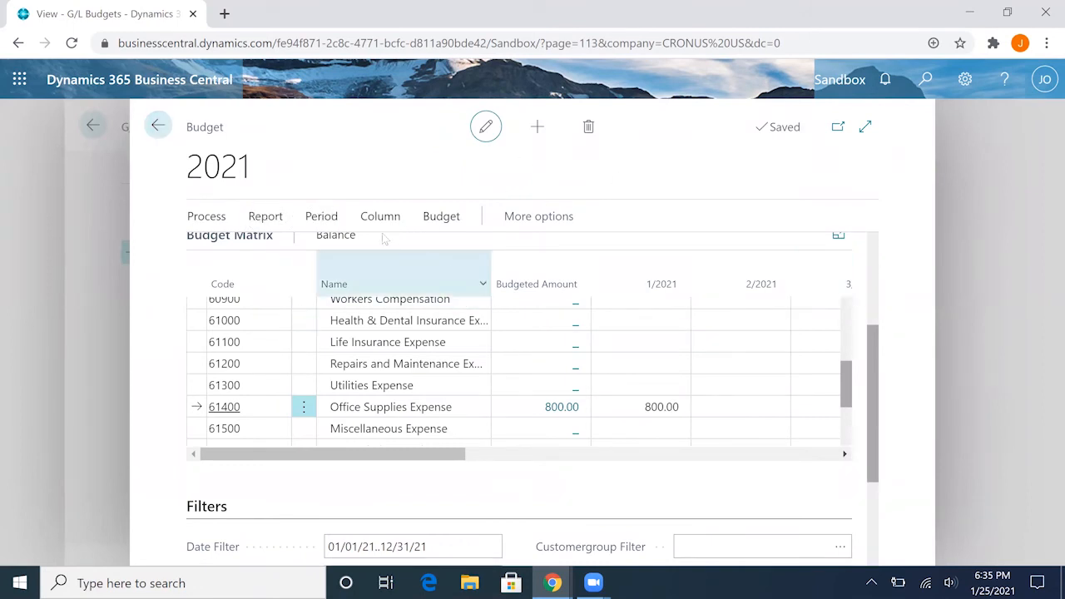
Open the G/L Account Balance Budget by period report from the 2021 budget
{"action": "left_click", "coordinate": [307, 216]}
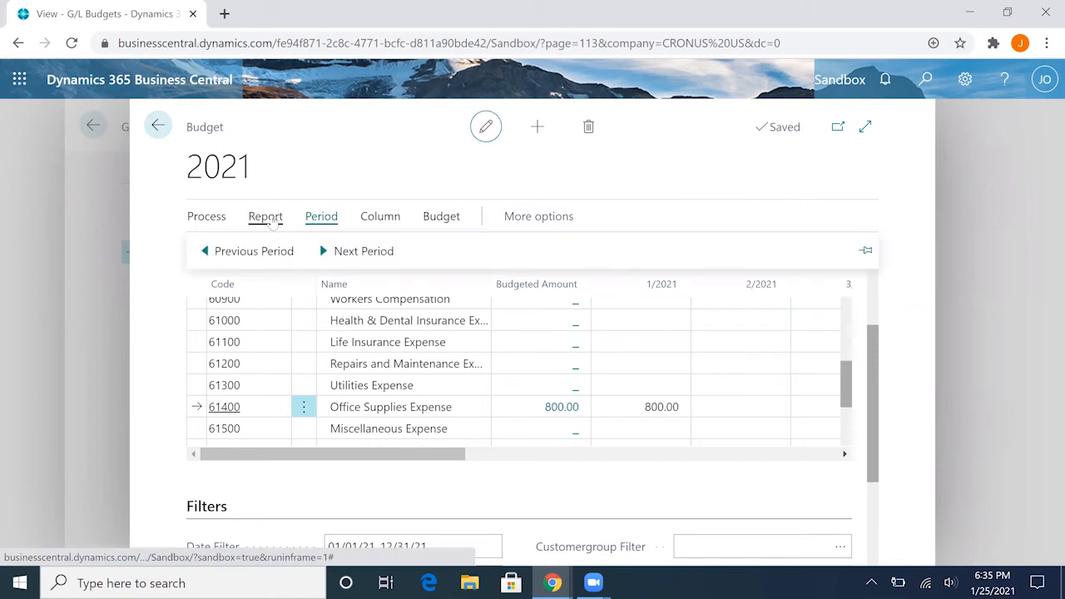
{"action": "left_click", "coordinate": [268, 218]}
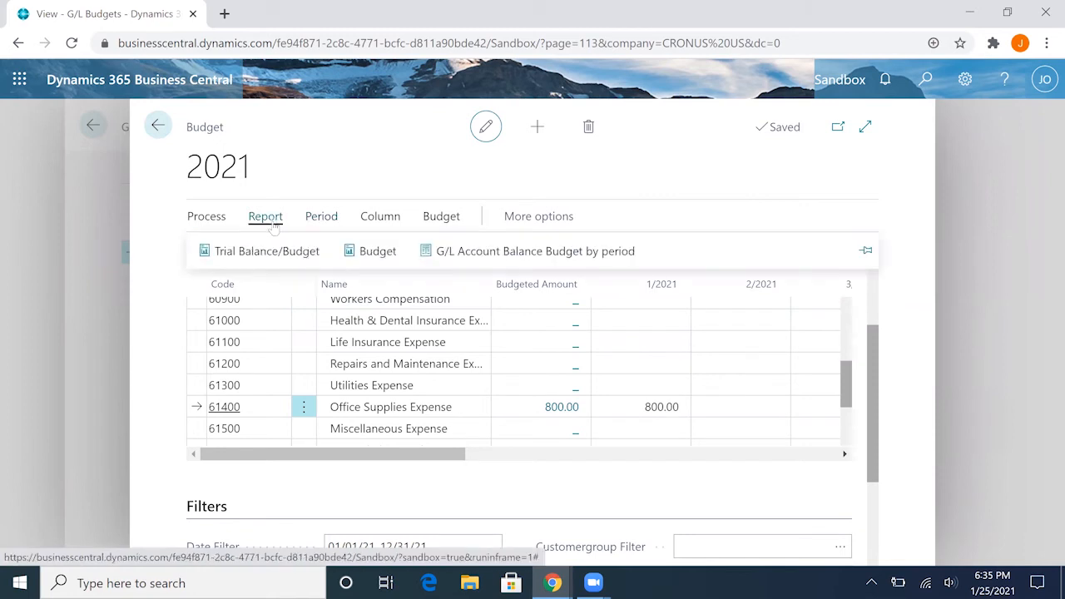
{"action": "left_click", "coordinate": [507, 257]}
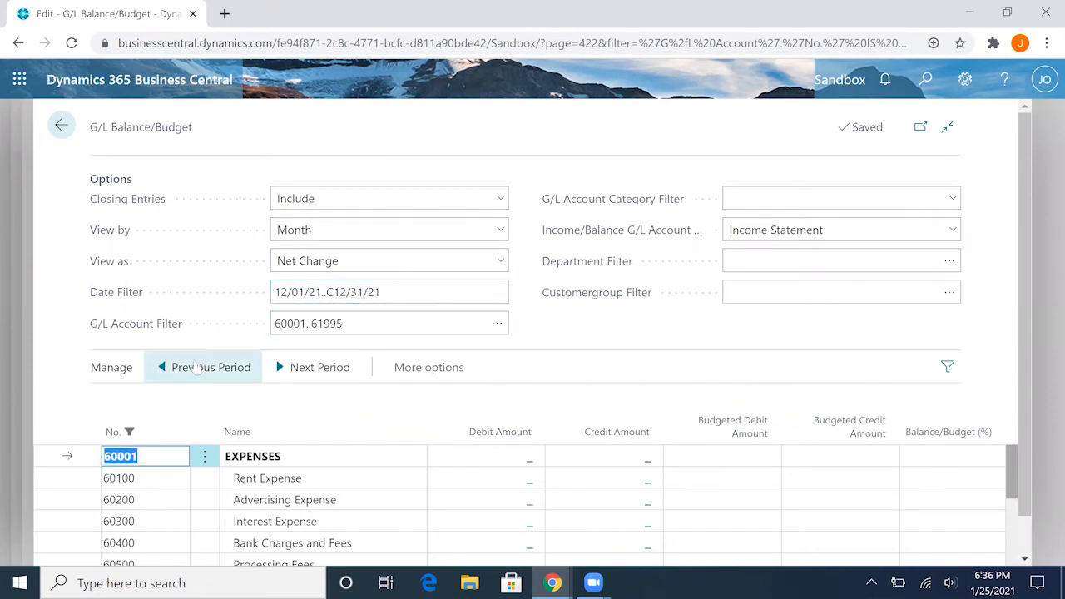
View the G/L Balance/Budget by quarter and go back to the period 01/01/21 to 03/31/21
{"action": "left_click", "coordinate": [499, 223]}
{"action": "left_click", "coordinate": [430, 333]}
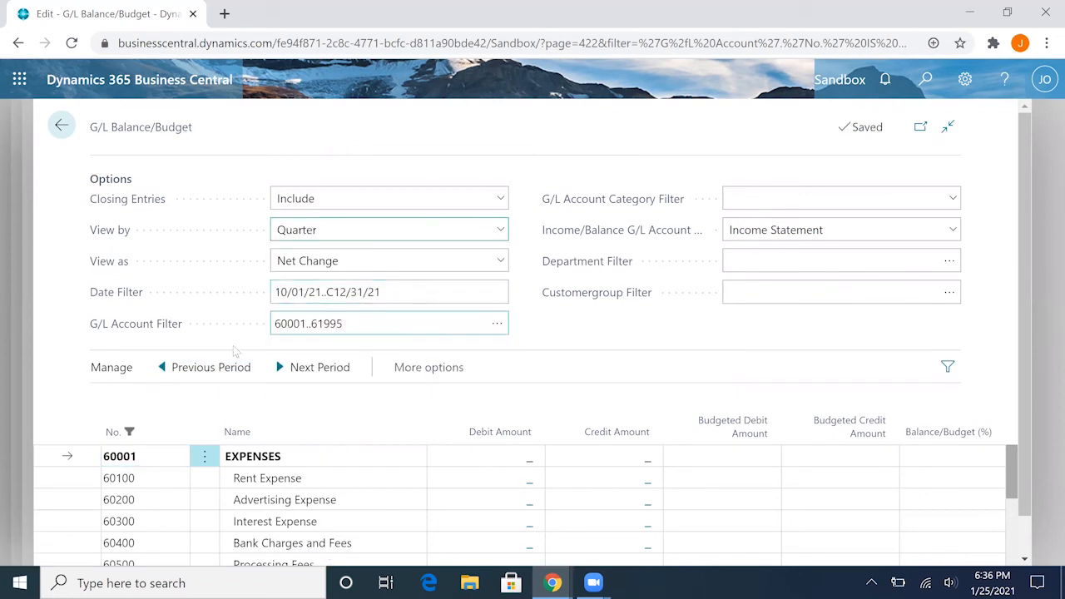
{"action": "left_click", "coordinate": [205, 375]}
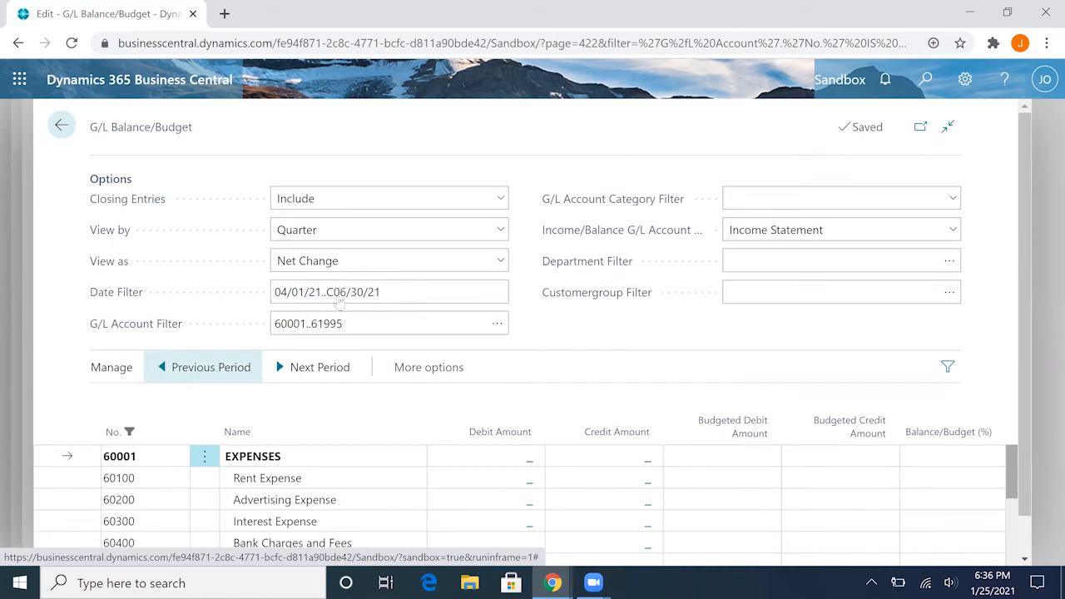
{"action": "left_click", "coordinate": [210, 372]}
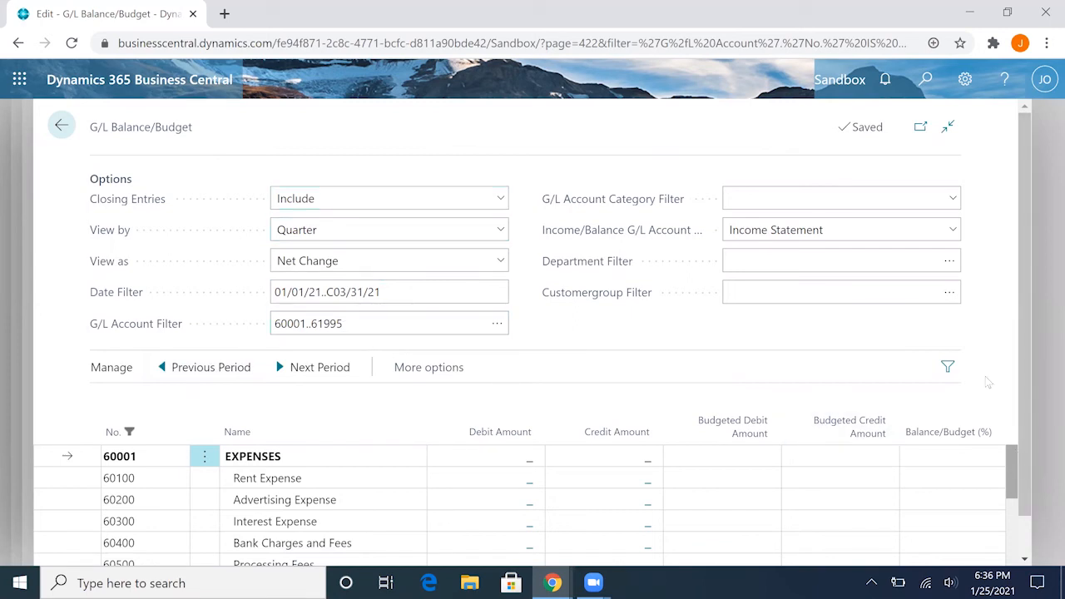
Compare debit amounts with budgeted amounts for account 61400 and total expenses, checking the Balance/Budget percentages, and return to the budget
{"action": "scroll", "coordinate": [986, 377], "scroll_direction": "down", "scroll_amount": 1}
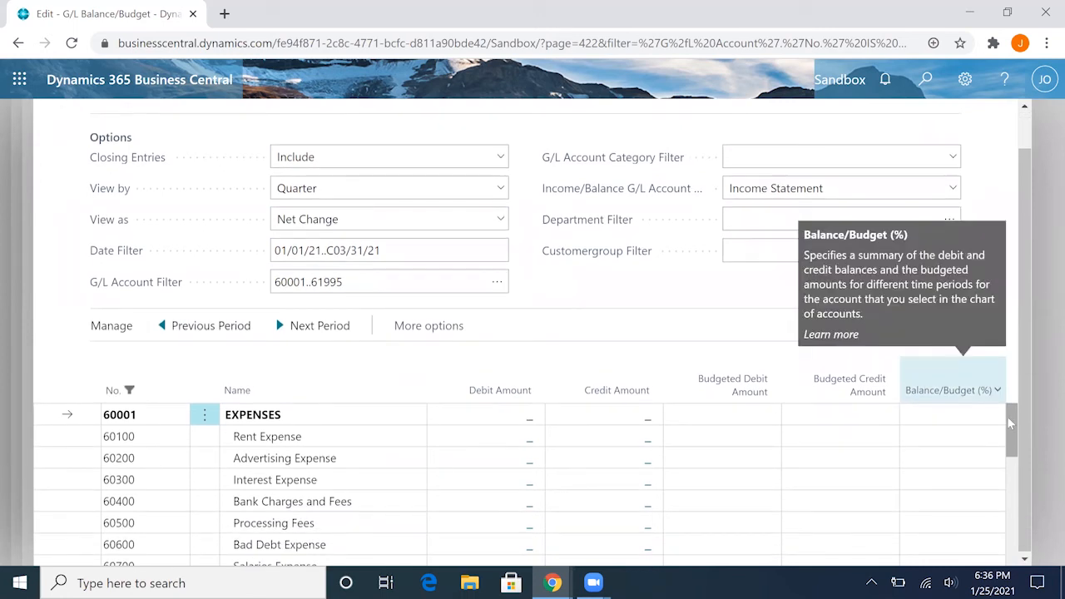
{"action": "left_click_drag", "start_coordinate": [1008, 424], "coordinate": [1004, 508]}
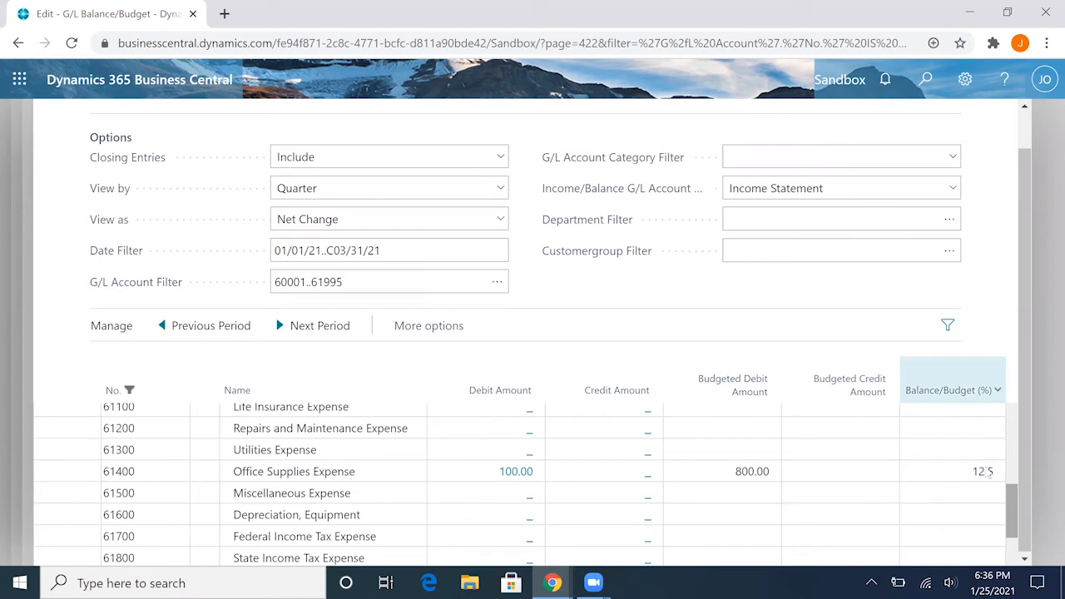
{"action": "left_click", "coordinate": [970, 472]}
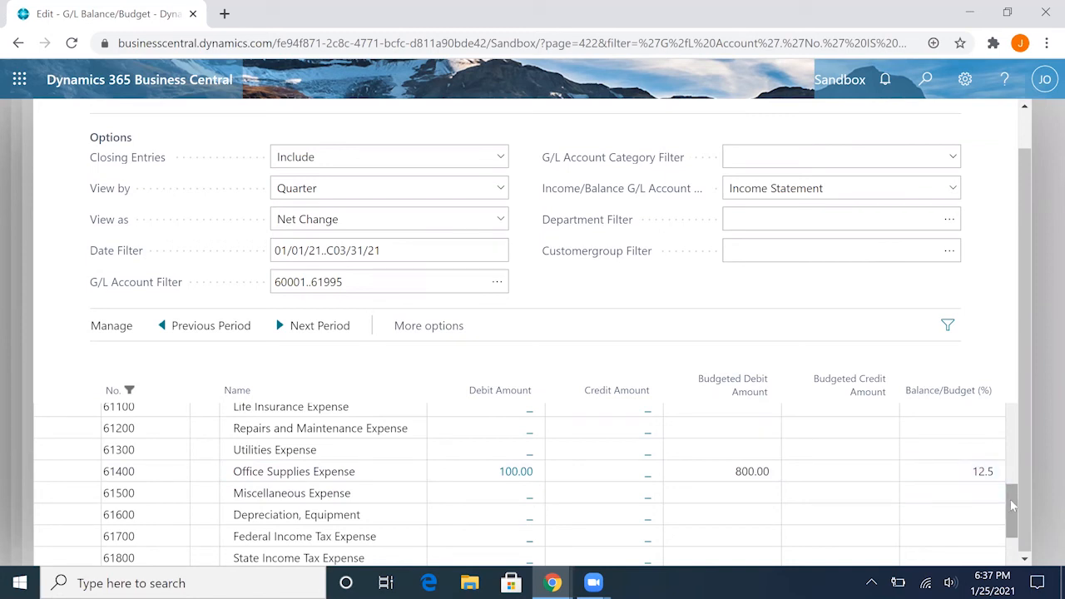
{"action": "left_click_drag", "start_coordinate": [1013, 505], "coordinate": [1009, 527]}
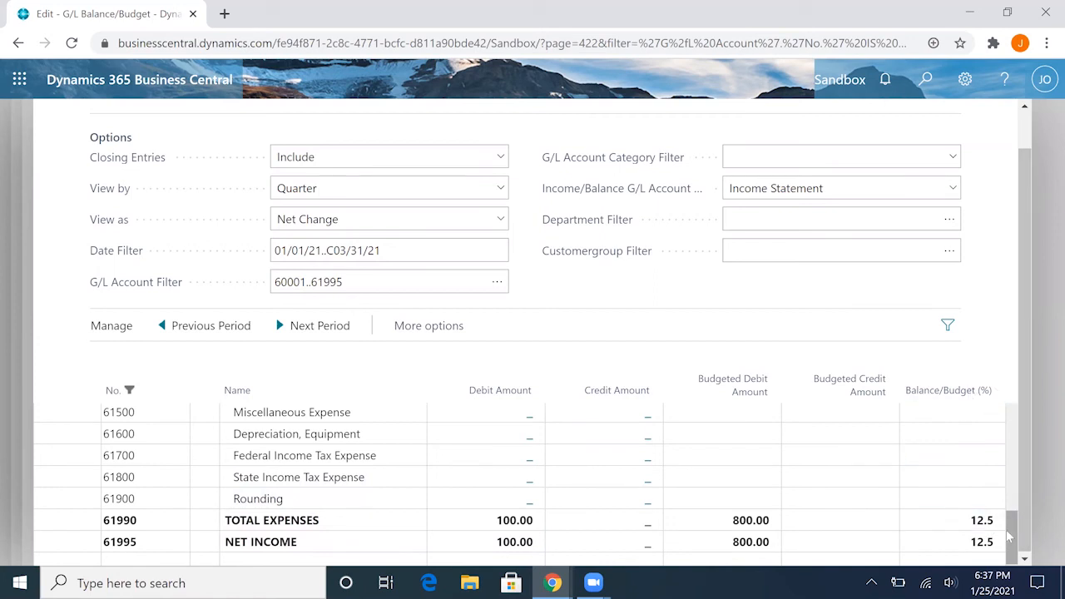
{"action": "scroll", "coordinate": [643, 274], "scroll_direction": "up", "scroll_amount": 1}
{"action": "scroll", "coordinate": [643, 274], "scroll_direction": "up", "scroll_amount": 1}
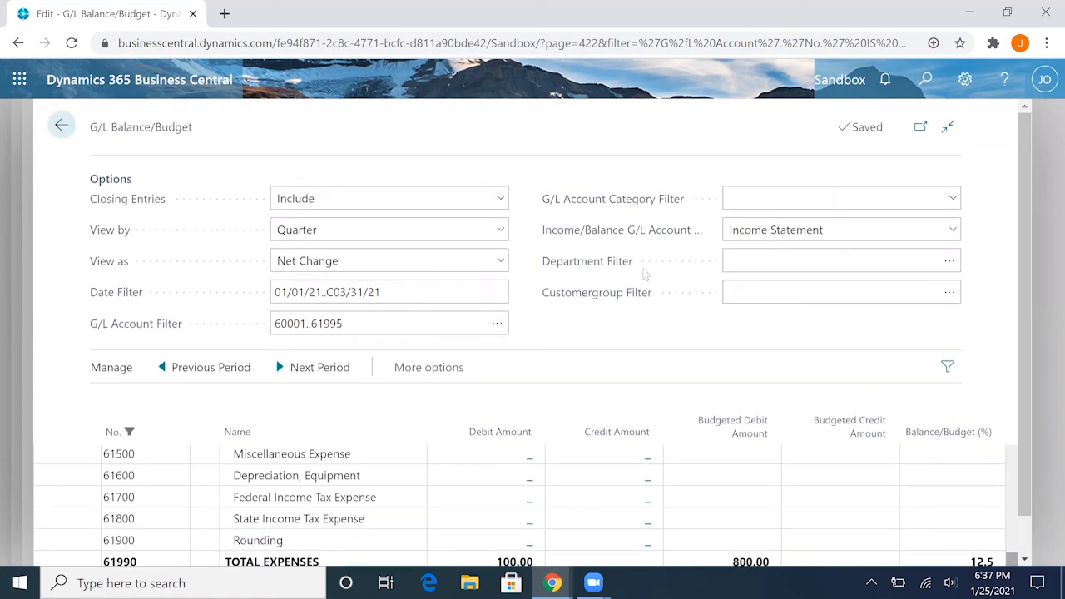
{"action": "scroll", "coordinate": [645, 275], "scroll_direction": "down", "scroll_amount": 1}
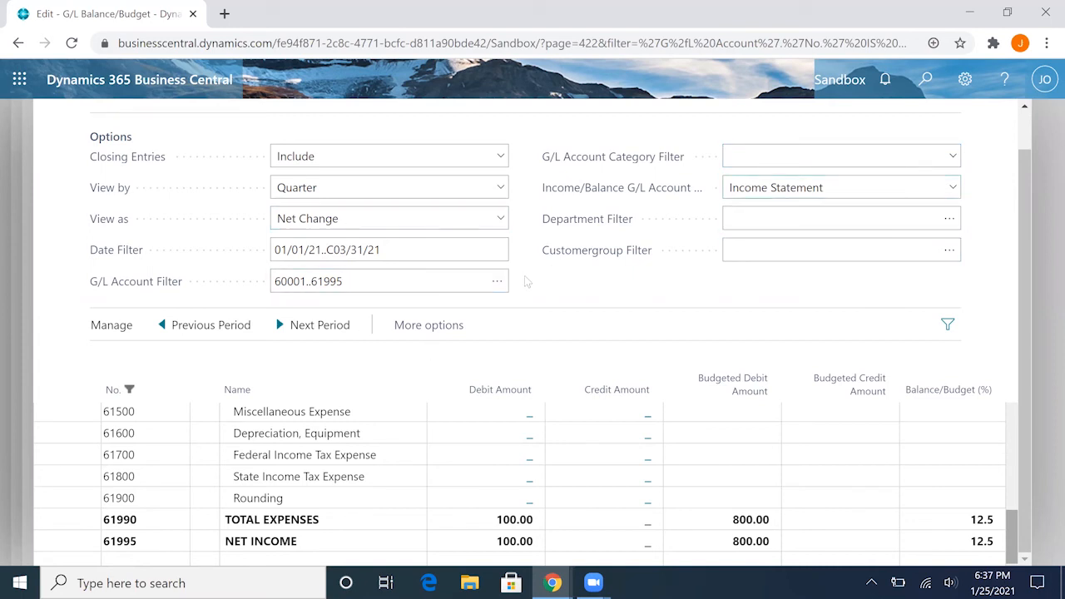
{"action": "scroll", "coordinate": [525, 276], "scroll_direction": "up", "scroll_amount": 1}
{"action": "left_click", "coordinate": [56, 124]}
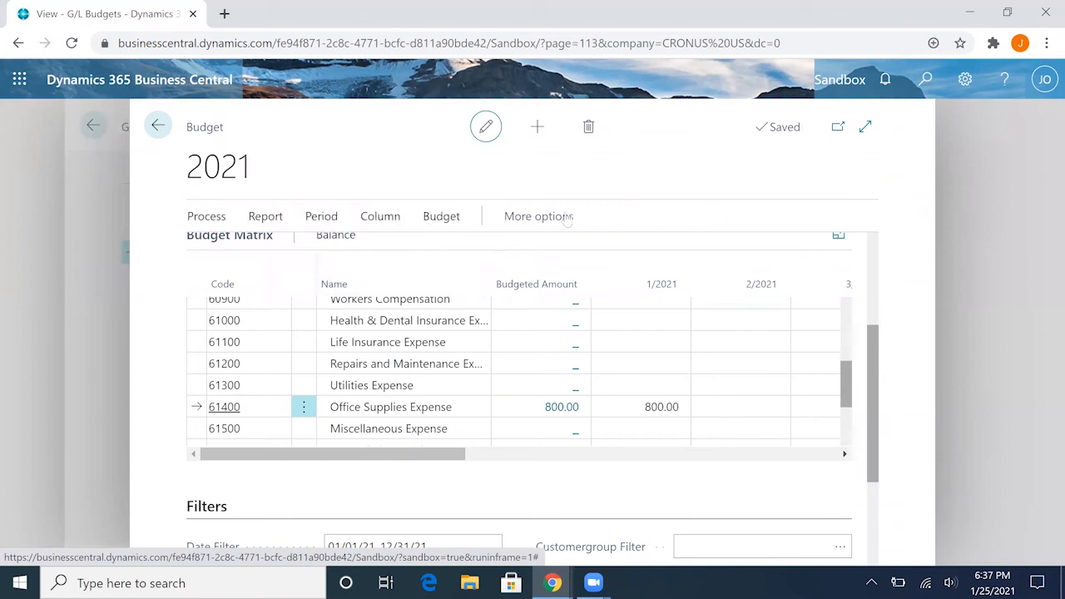
Open the Trial Balance/Budget report from the 2021 budget and set its date filter to 01/31/21..03/31/21
{"action": "left_click", "coordinate": [441, 218]}
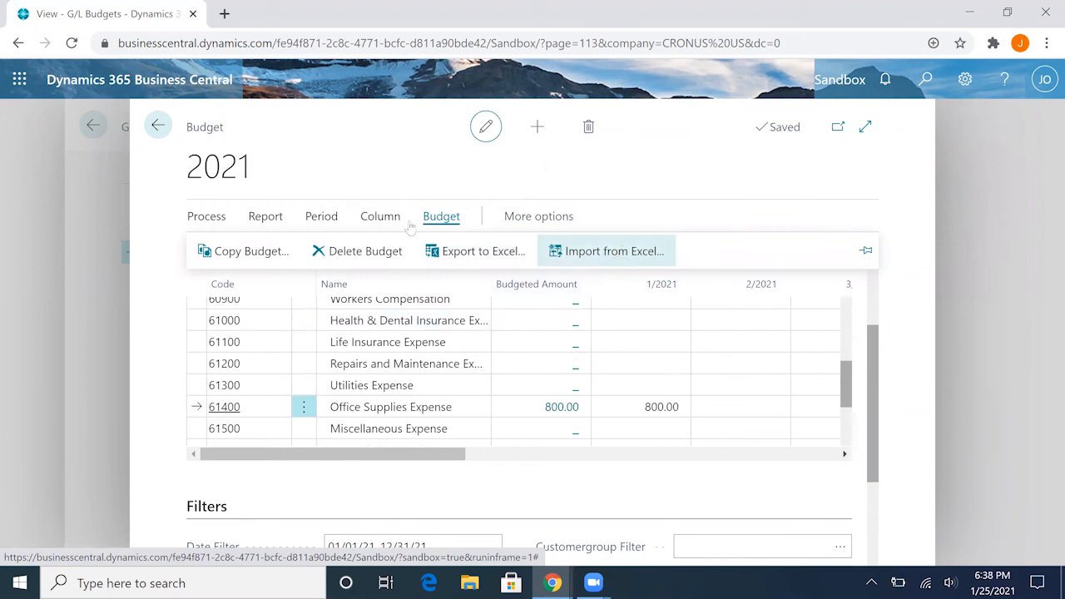
{"action": "left_click", "coordinate": [271, 218]}
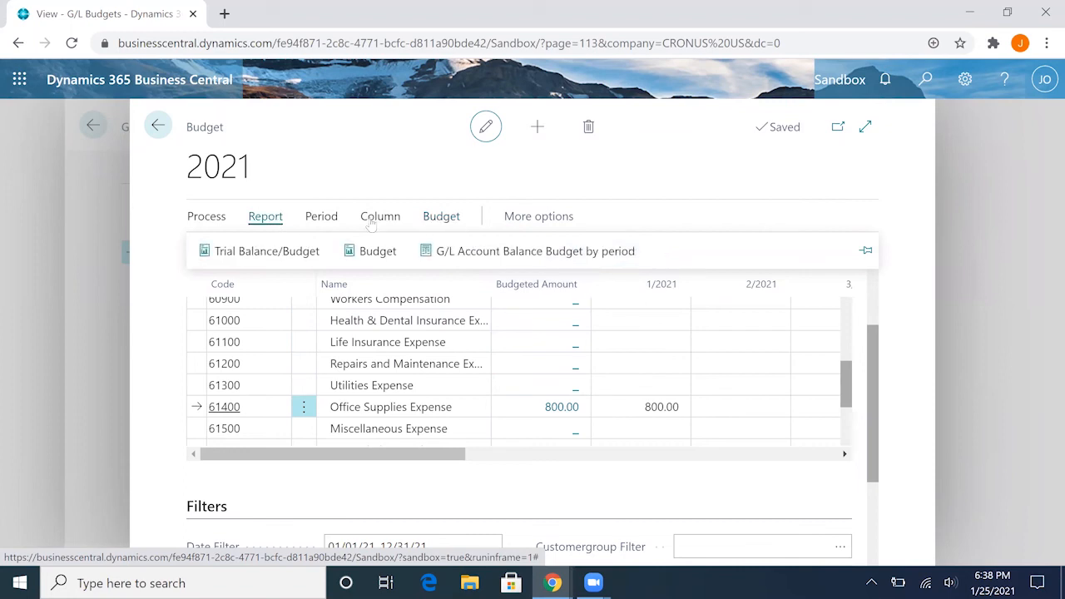
{"action": "left_click", "coordinate": [287, 254]}
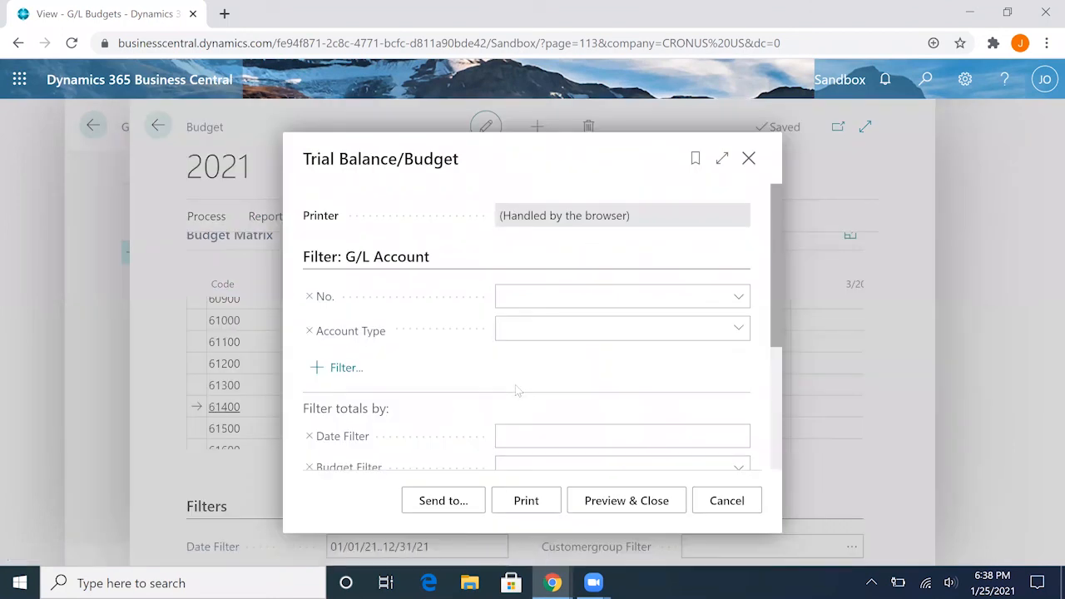
{"action": "scroll", "coordinate": [516, 390], "scroll_direction": "down", "scroll_amount": 2}
{"action": "scroll", "coordinate": [517, 391], "scroll_direction": "down", "scroll_amount": 2}
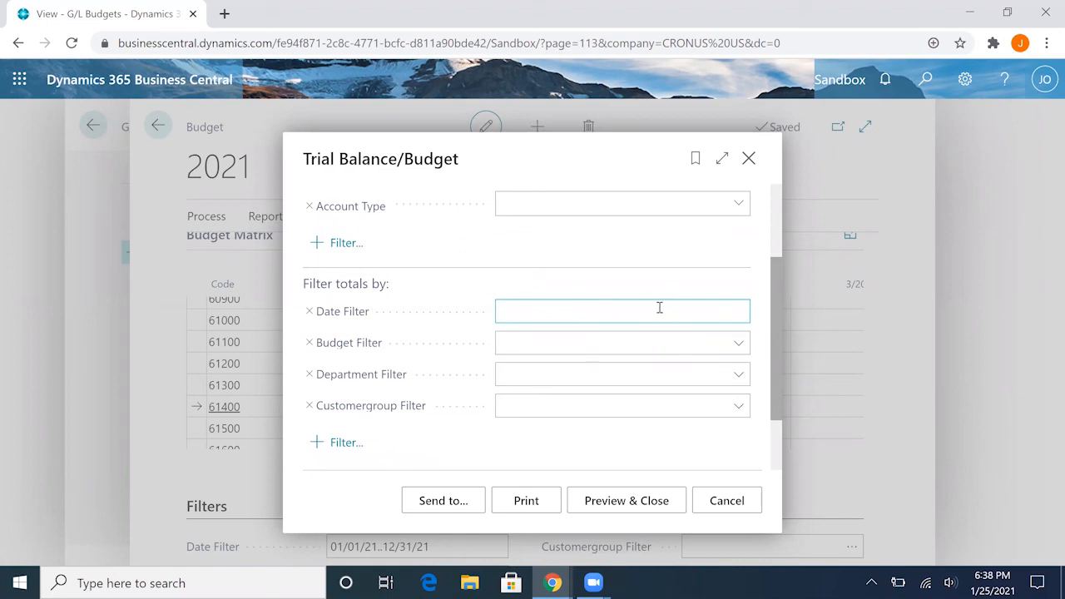
{"action": "mouse_move", "coordinate": [774, 276]}
{"action": "left_mouse_down"}
{"action": "mouse_move", "coordinate": [772, 299]}
{"action": "mouse_move", "coordinate": [772, 289]}
{"action": "left_mouse_up"}
{"action": "left_click", "coordinate": [616, 278]}
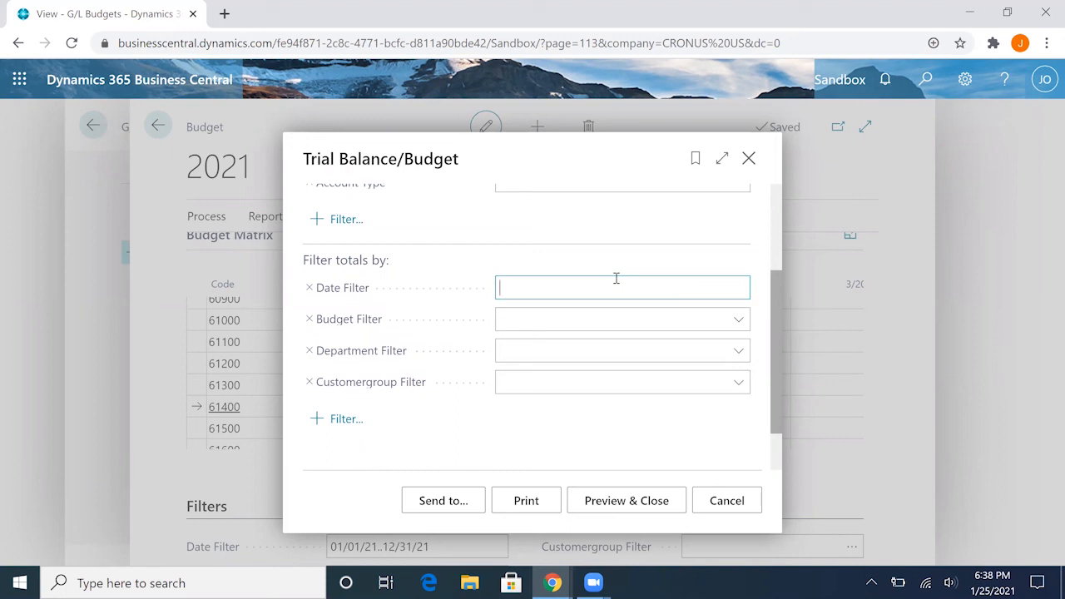
{"action": "type", "text": "01/31/21..03/31/21"}
{"action": "left_click", "coordinate": [658, 231]}
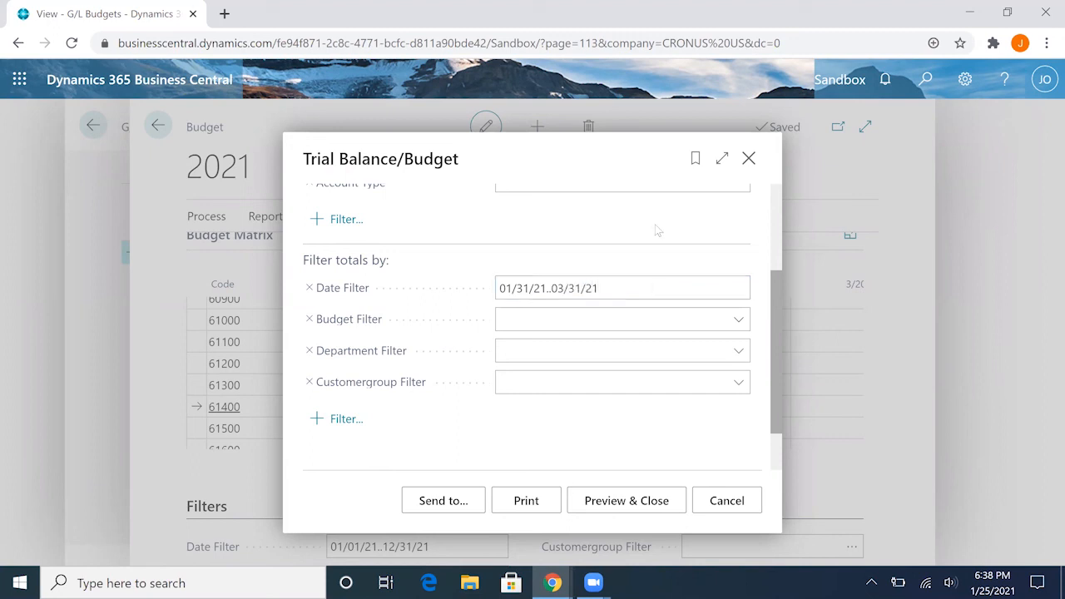
Preview the Trial Balance/Budget report for the set date range and enlarge the preview to a readable size
{"action": "left_click", "coordinate": [626, 500]}
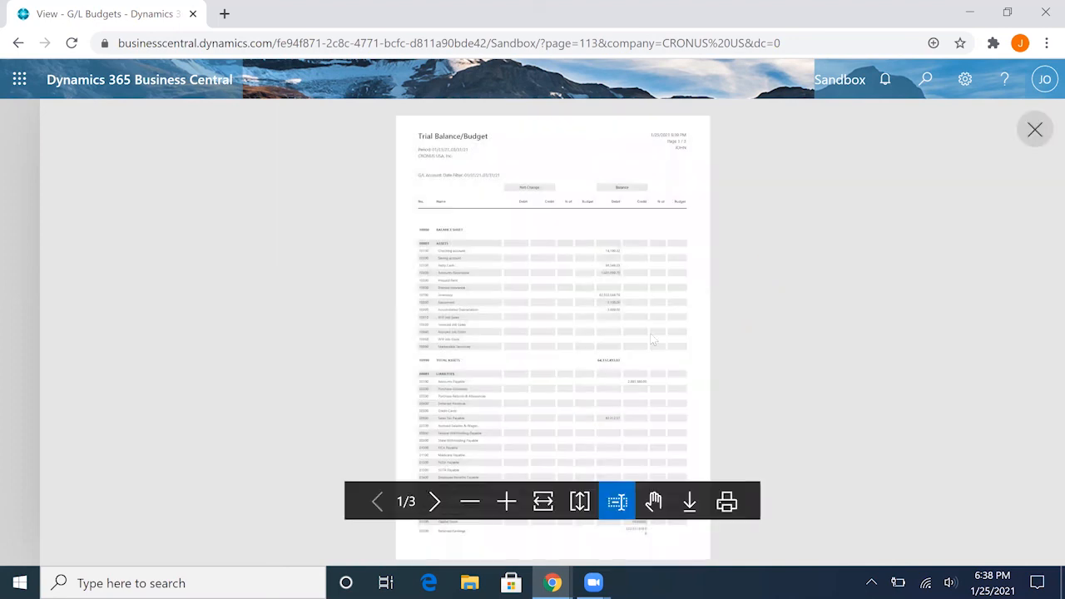
{"action": "left_click", "coordinate": [509, 498]}
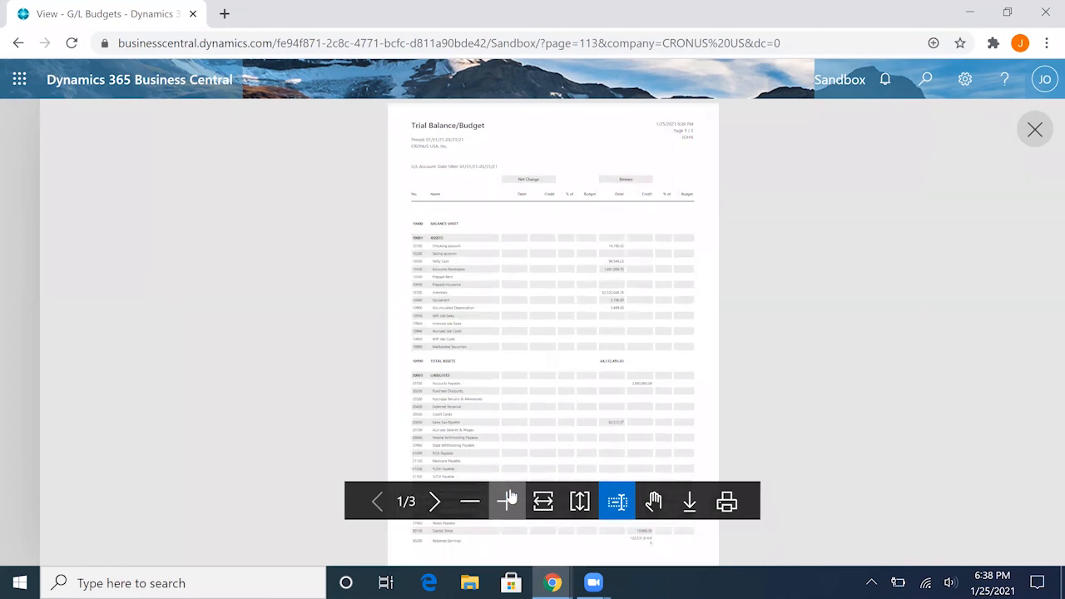
{"action": "left_click", "coordinate": [510, 499]}
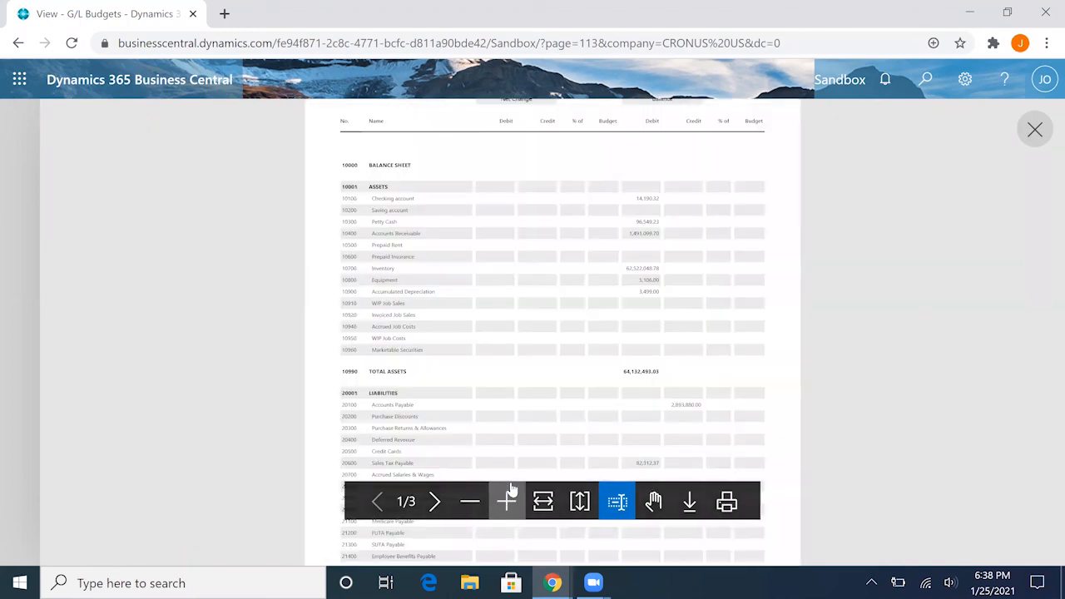
{"action": "left_click", "coordinate": [509, 500]}
Examine the debit balance, percentage and budget of account 61400 Office Supplies Expense and total expenses against the report's column headings
{"action": "scroll", "coordinate": [598, 330], "scroll_direction": "down", "scroll_amount": 5}
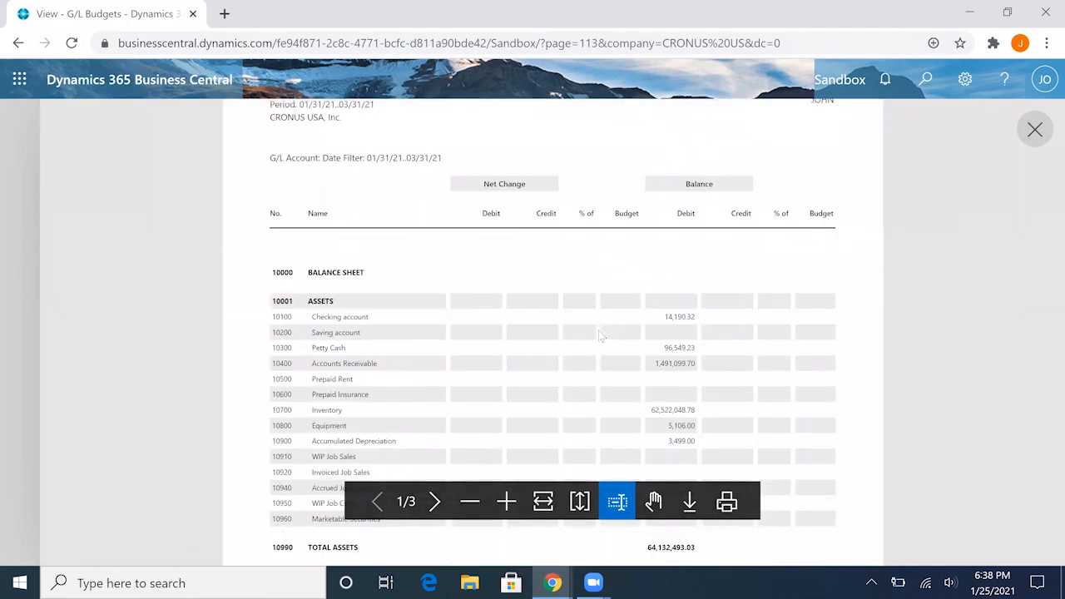
{"action": "scroll", "coordinate": [598, 330], "scroll_direction": "up", "scroll_amount": 5}
{"action": "scroll", "coordinate": [599, 330], "scroll_direction": "down", "scroll_amount": 5}
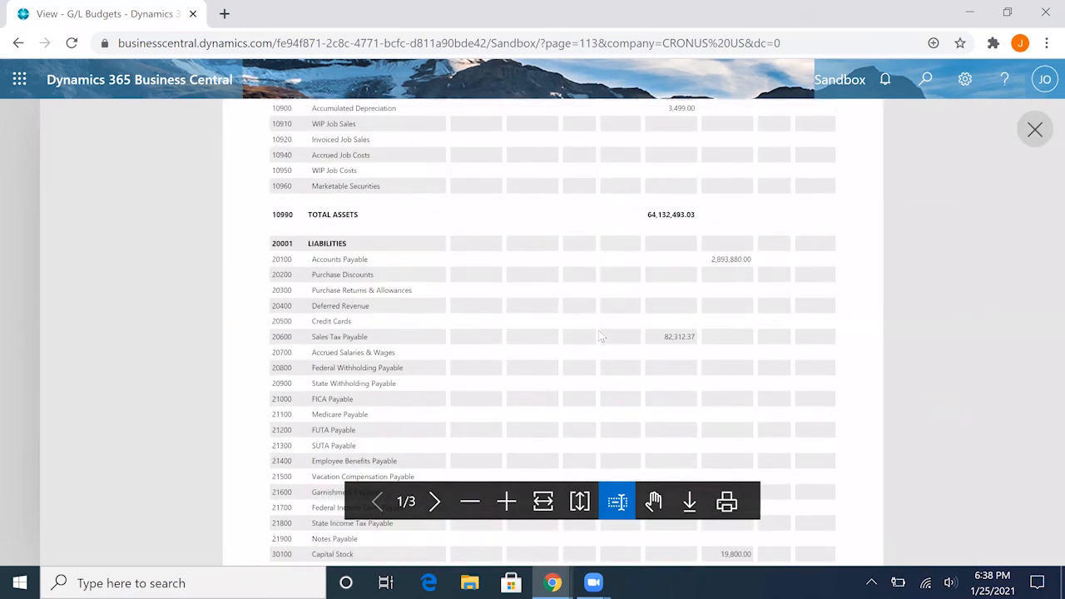
{"action": "scroll", "coordinate": [599, 330], "scroll_direction": "down", "scroll_amount": 15}
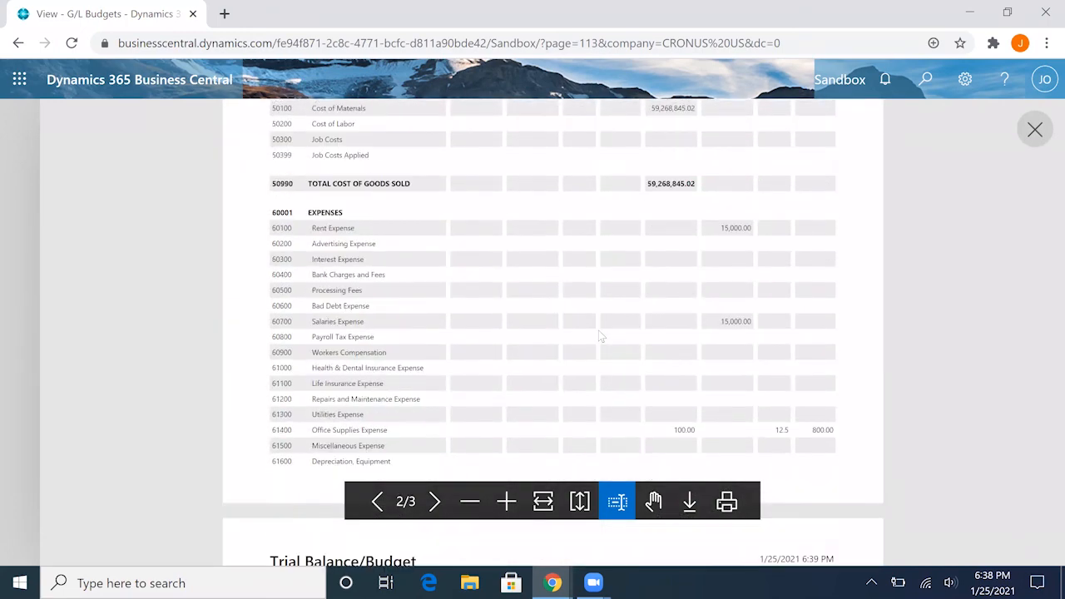
{"action": "scroll", "coordinate": [717, 339], "scroll_direction": "down", "scroll_amount": 5}
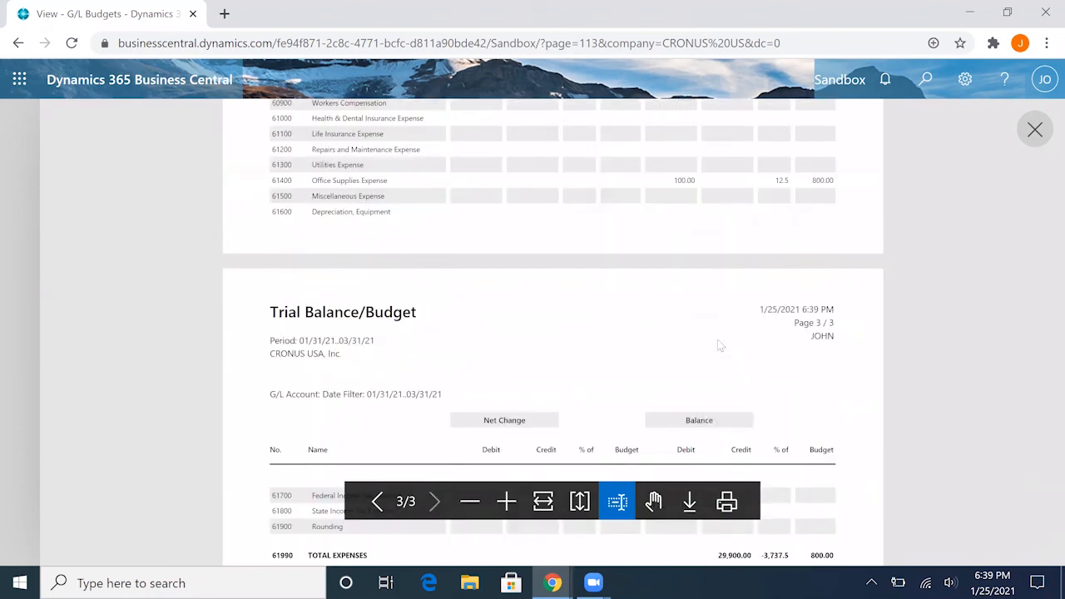
{"action": "scroll", "coordinate": [717, 339], "scroll_direction": "up", "scroll_amount": 5}
{"action": "scroll", "coordinate": [720, 333], "scroll_direction": "down", "scroll_amount": 3}
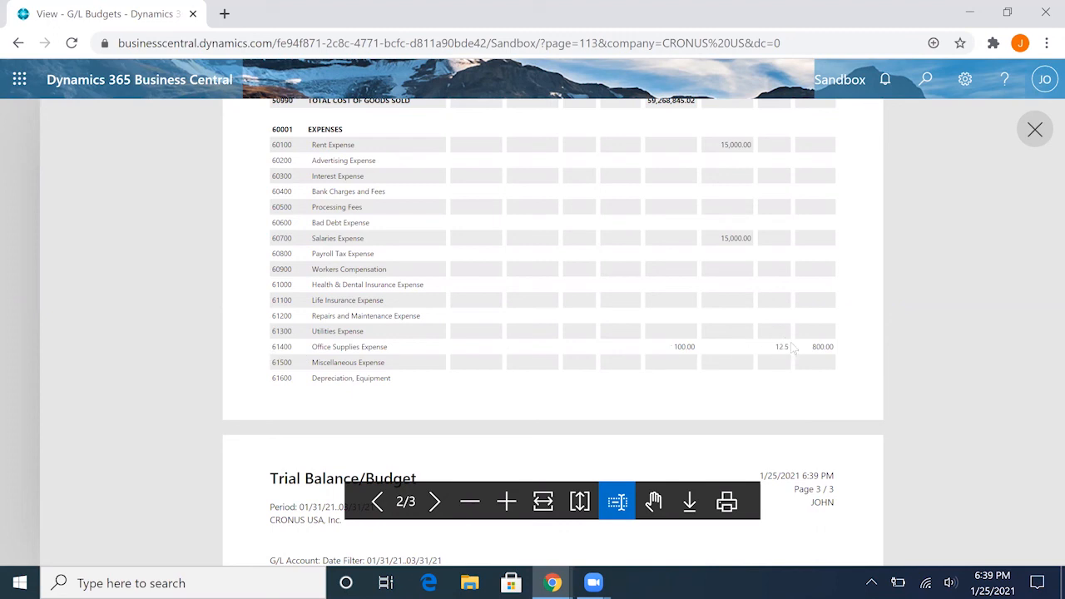
{"action": "scroll", "coordinate": [786, 346], "scroll_direction": "up", "scroll_amount": 2}
{"action": "scroll", "coordinate": [785, 313], "scroll_direction": "up", "scroll_amount": 4}
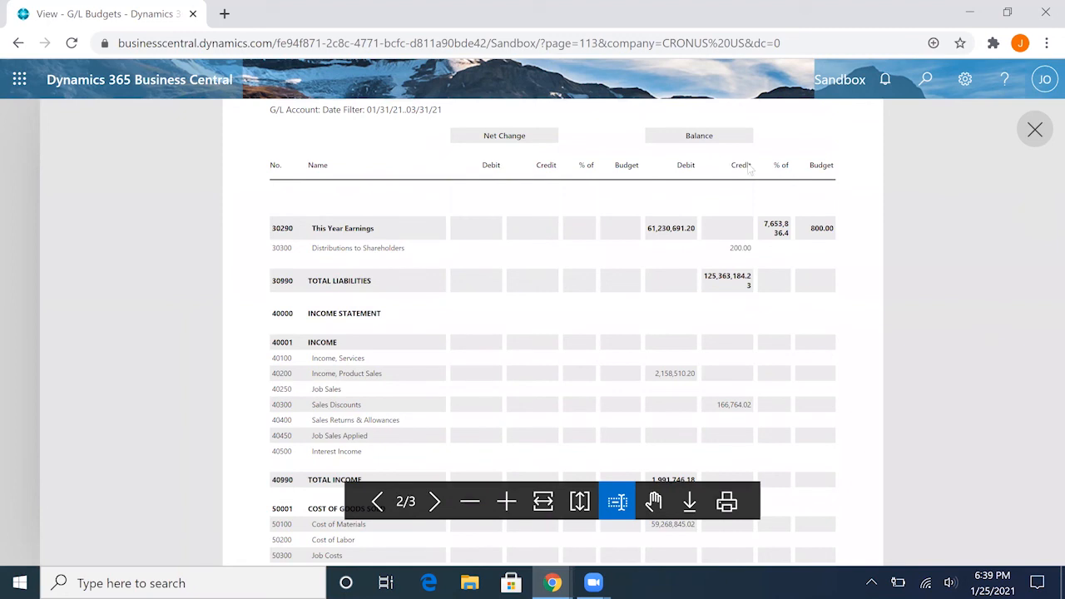
{"action": "scroll", "coordinate": [839, 207], "scroll_direction": "down", "scroll_amount": 5}
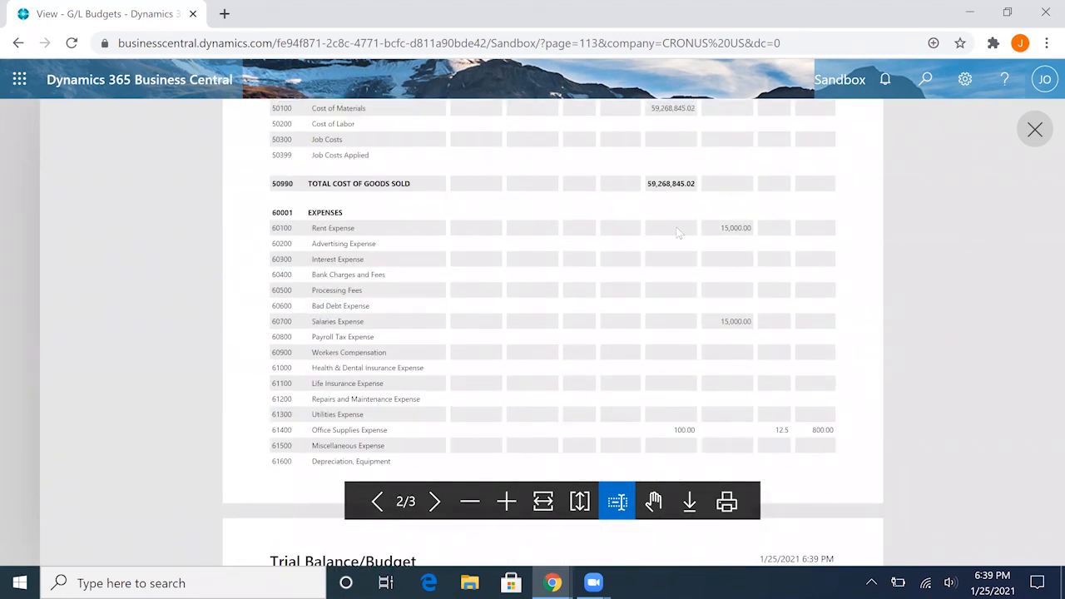
{"action": "scroll", "coordinate": [756, 297], "scroll_direction": "down", "scroll_amount": 3}
{"action": "scroll", "coordinate": [755, 297], "scroll_direction": "up", "scroll_amount": 3}
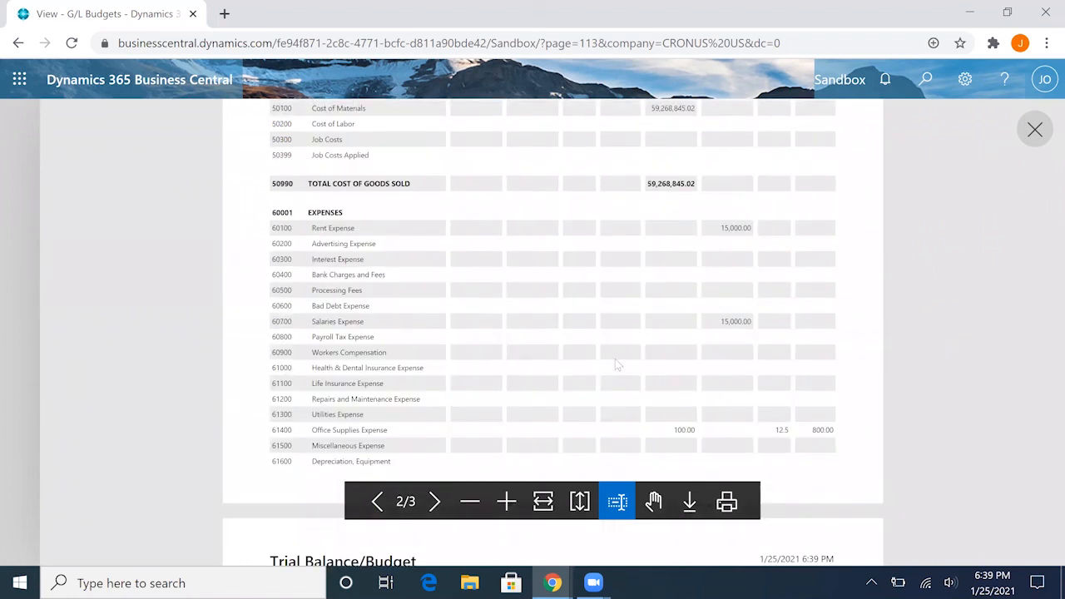